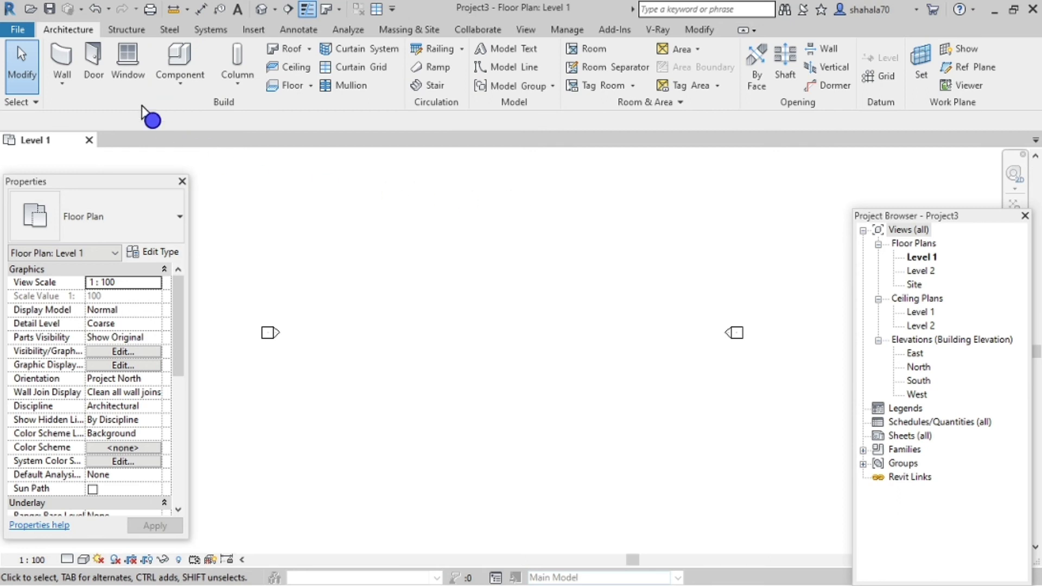
Step: Start the Door tool and inspect the type properties of the M_Single-Flush 0915 x 2134mm door
left_click(99, 66)
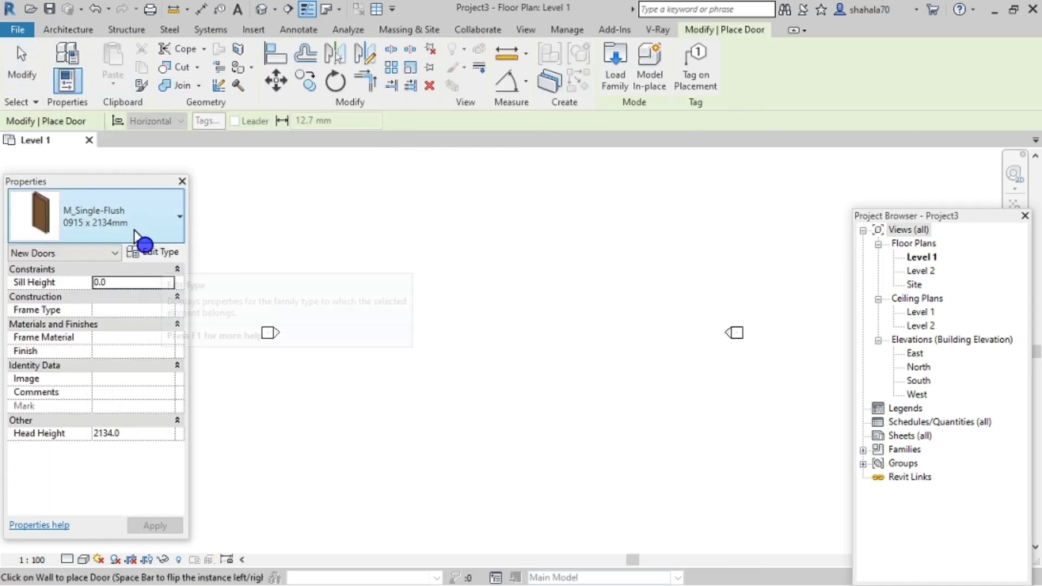
left_click(152, 255)
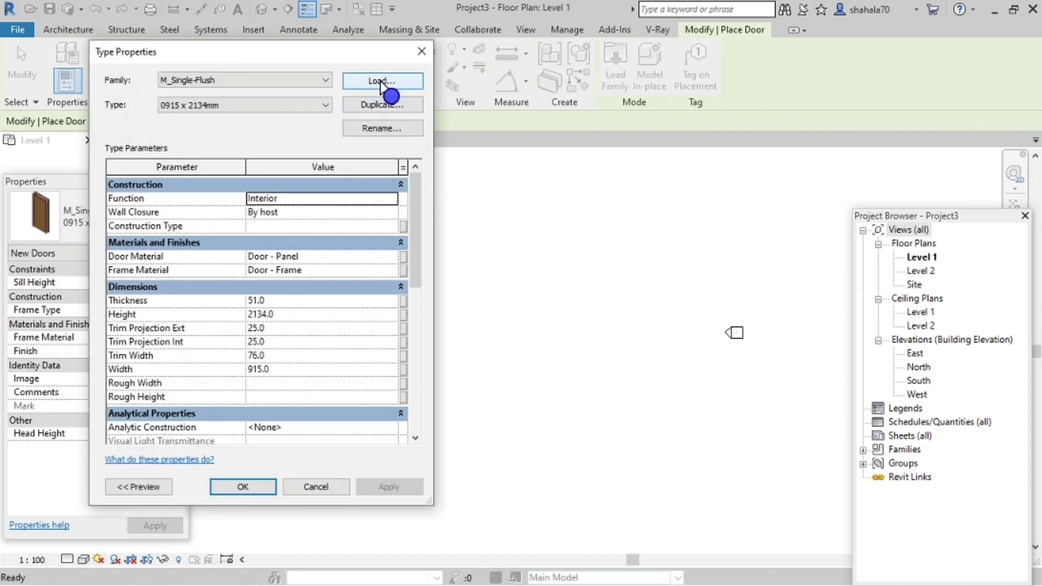
key("Escape")
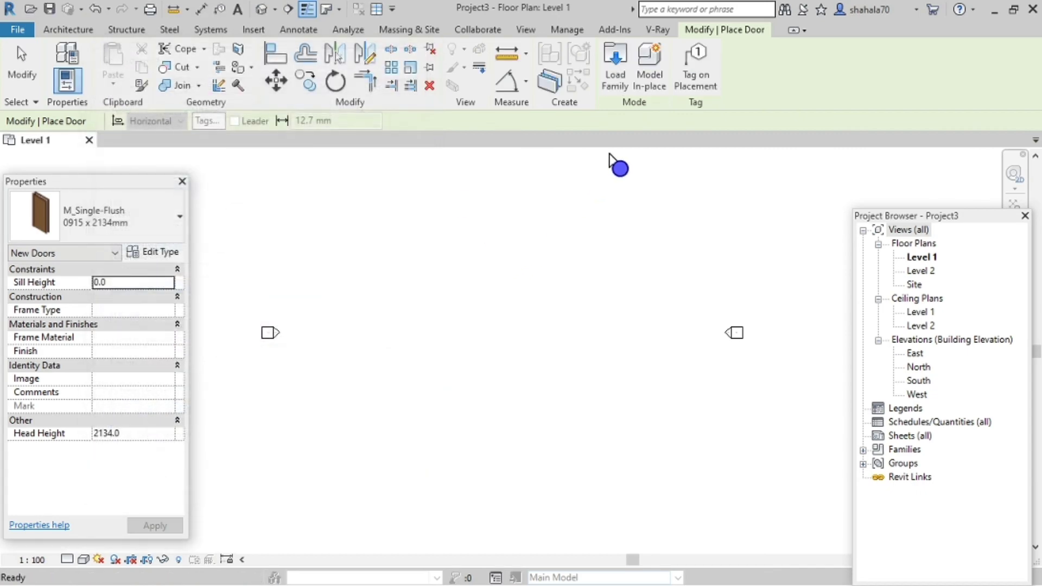
Step: Choose the family M_Door-Interior-Single-4_Panel-Wood for loading from the US Metric library's residential doors folder
left_click(617, 73)
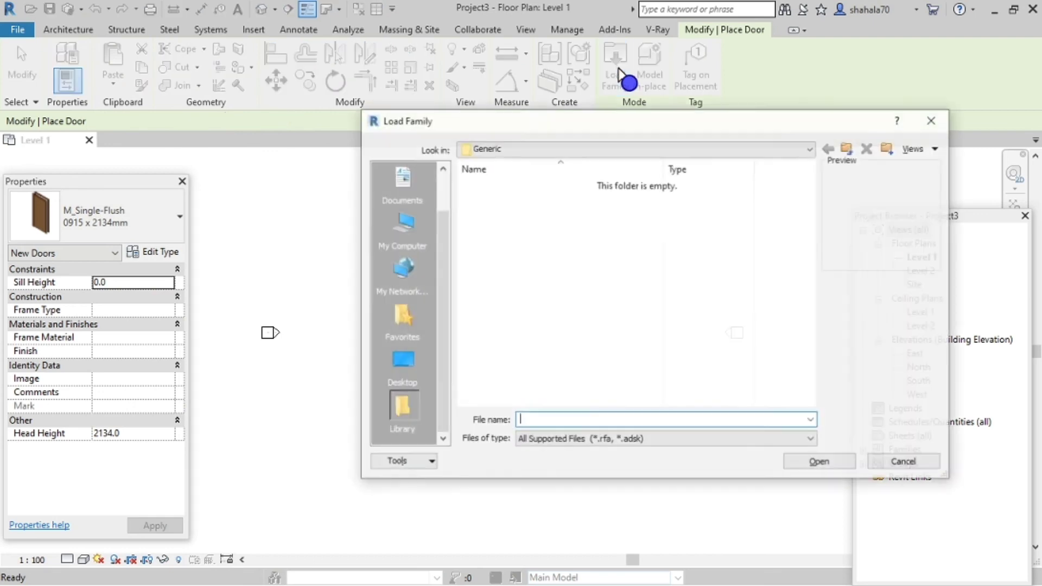
left_click(846, 149)
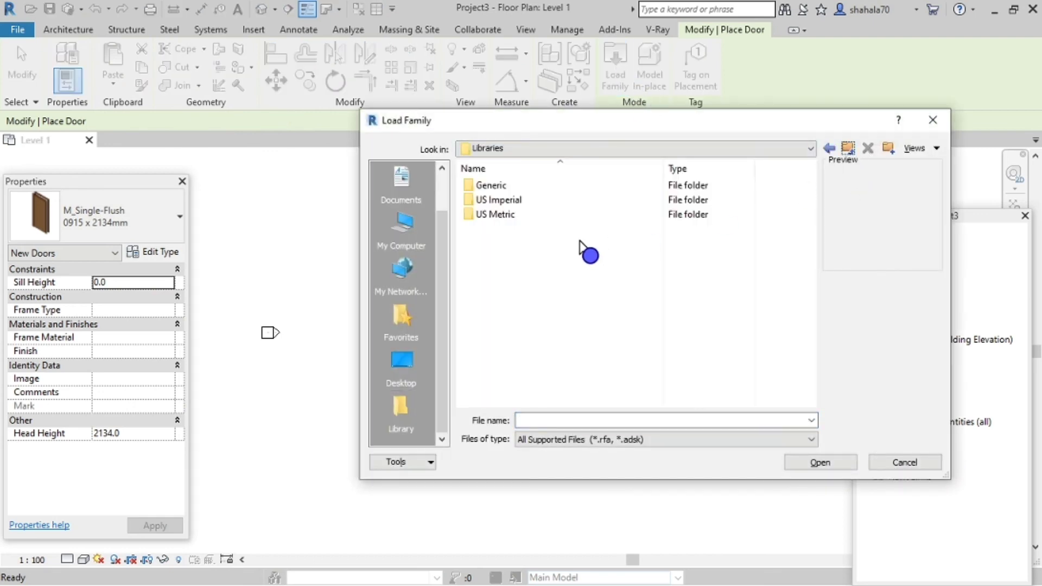
double_click(550, 216)
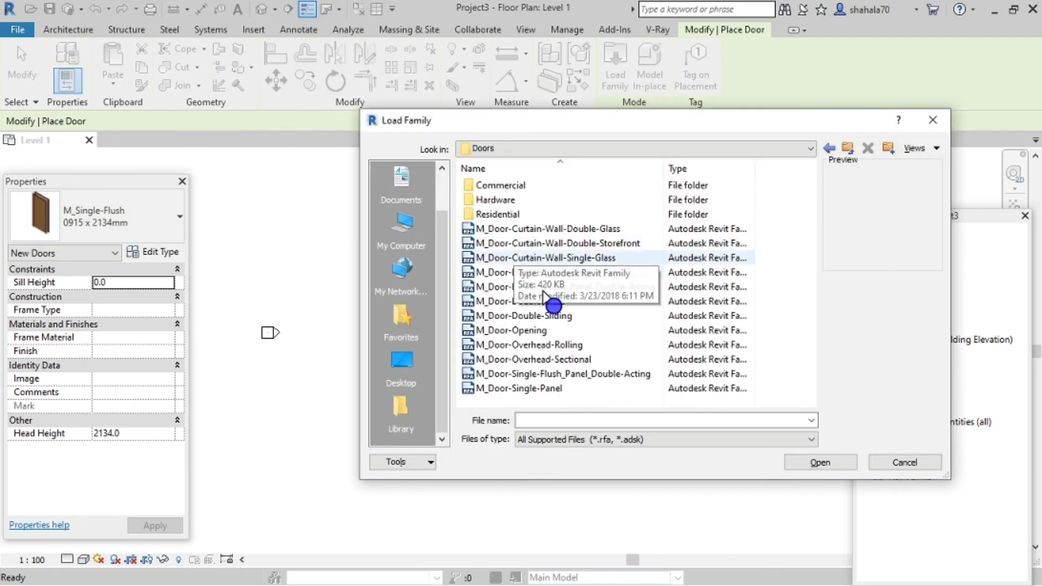
left_click(489, 301)
left_click(495, 344)
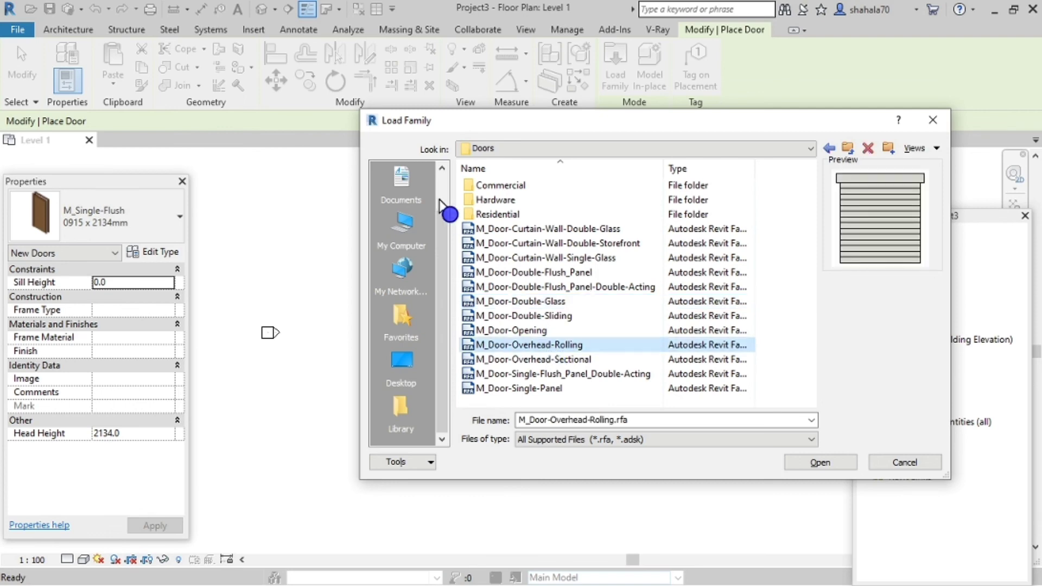
double_click(500, 215)
scroll(543, 304, "down", 3)
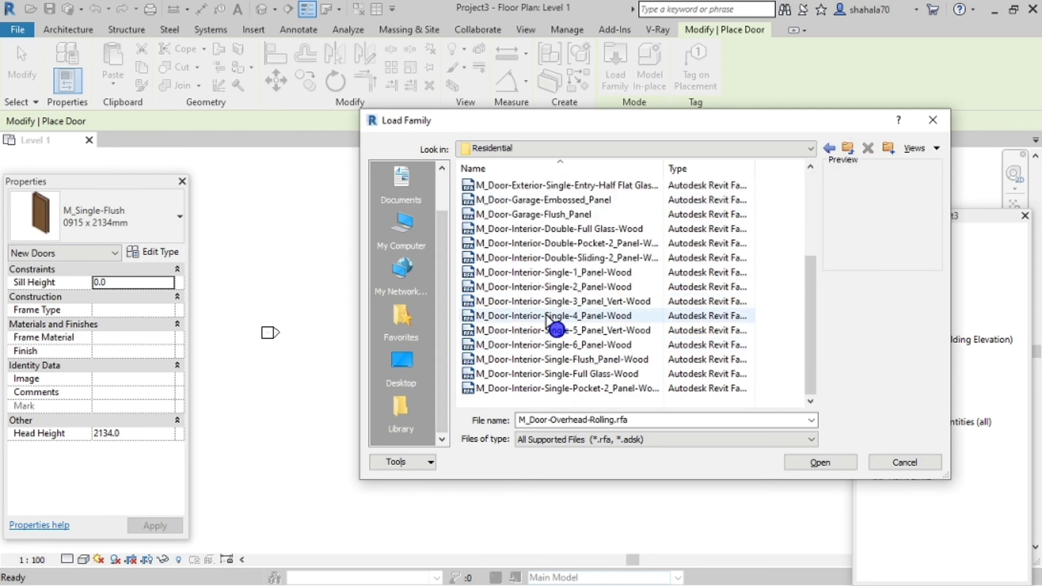
left_click(547, 316)
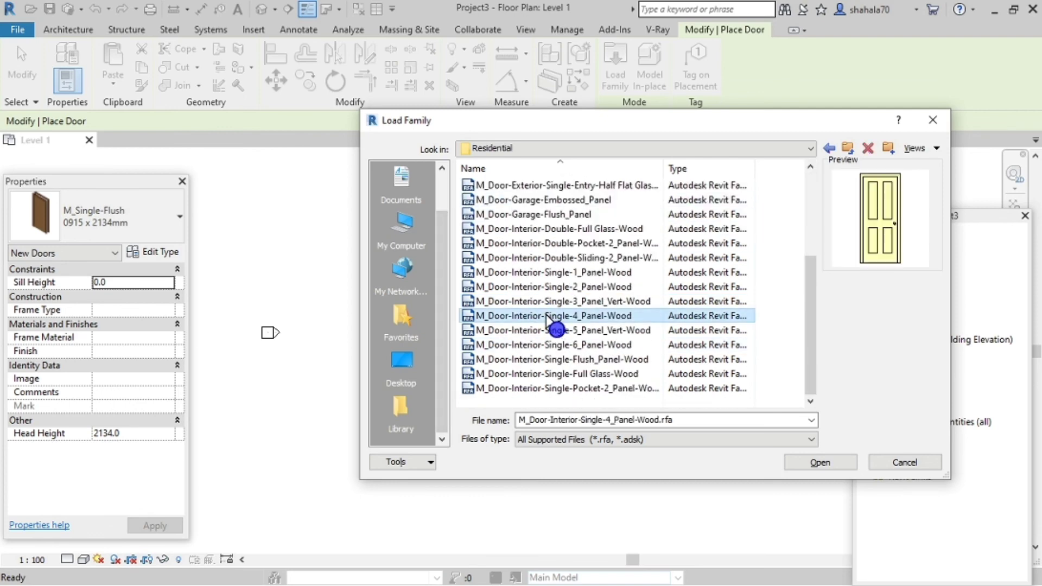
left_click(825, 460)
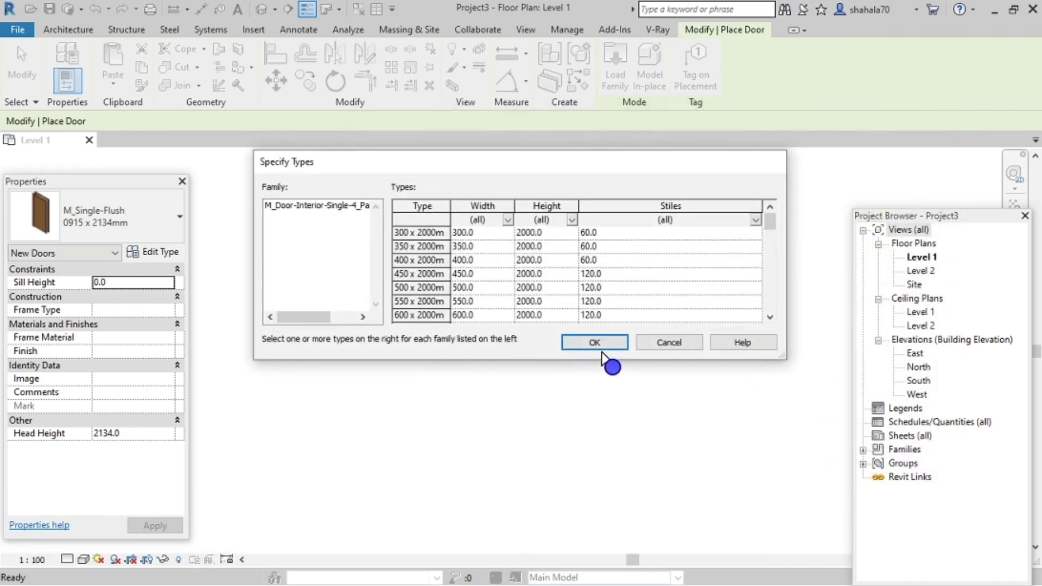
Step: Load the 450 x 2000, 750 x 2000 and 900 x 2000 mm types of the four-panel door, and end door placement
left_click_drag(600, 161, 545, 118)
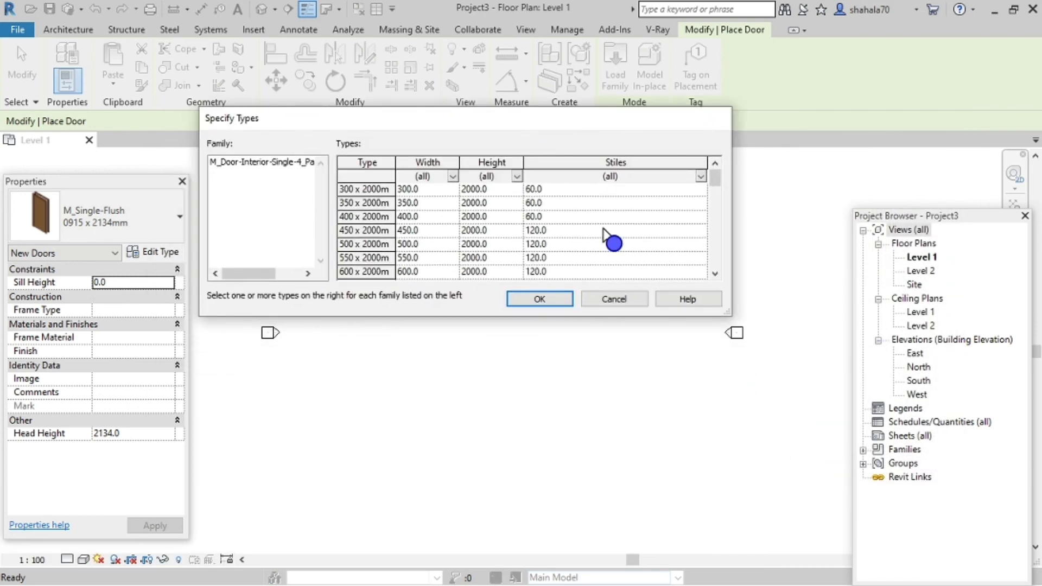
left_click_drag(715, 183, 482, 217)
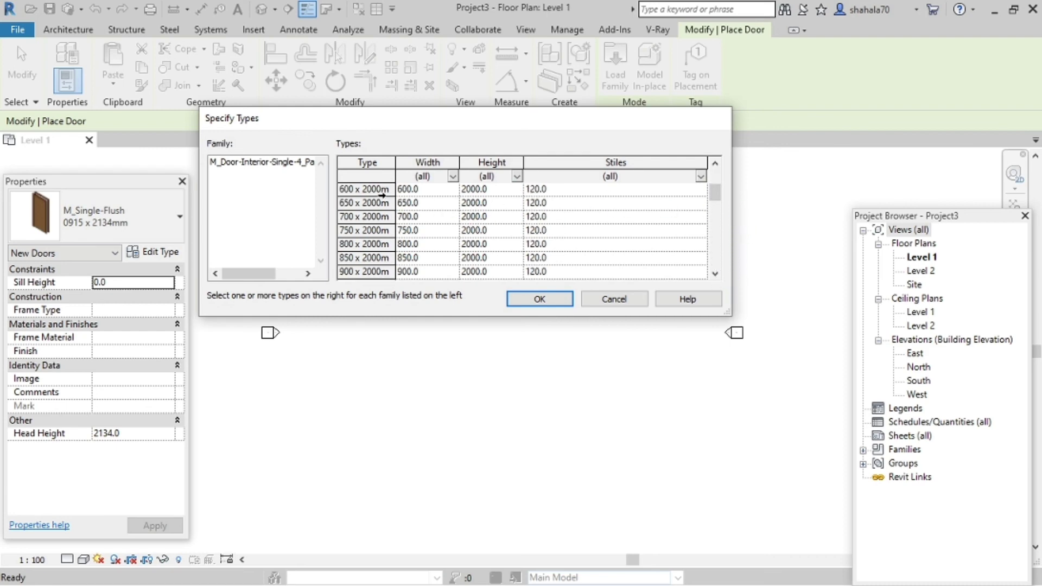
left_click_drag(386, 196, 727, 182)
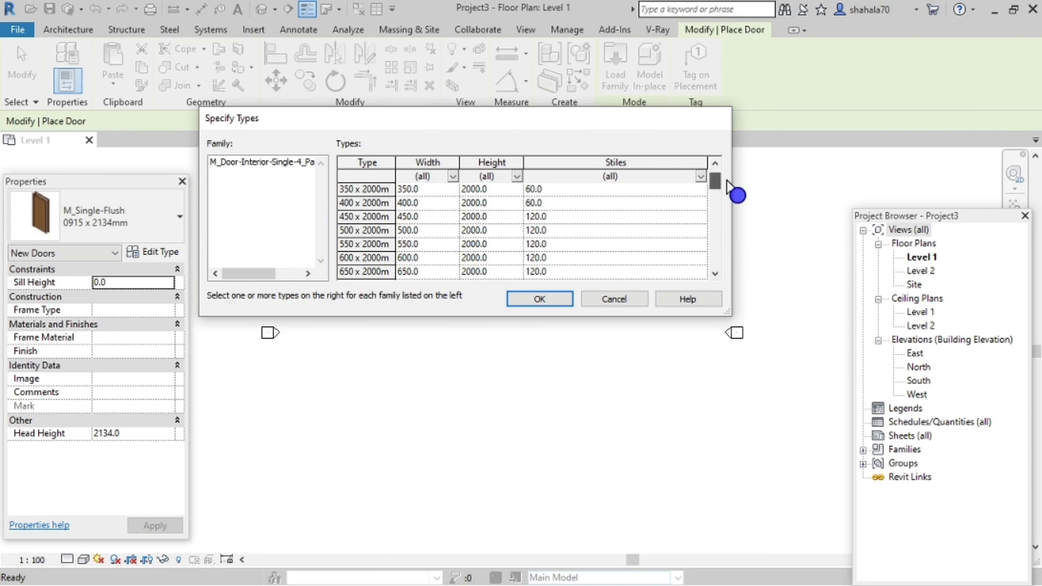
left_click(571, 216)
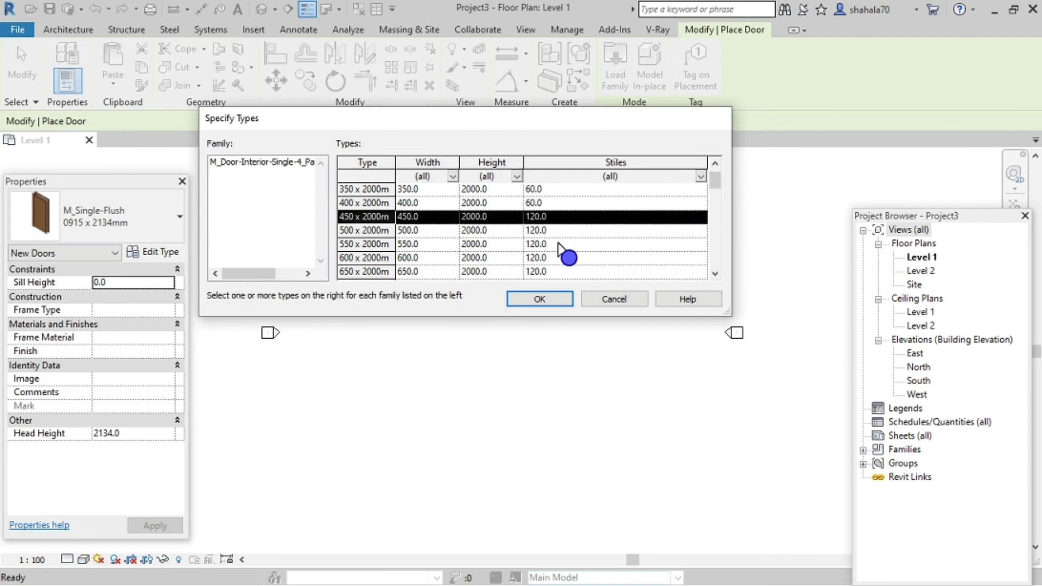
left_click(685, 249)
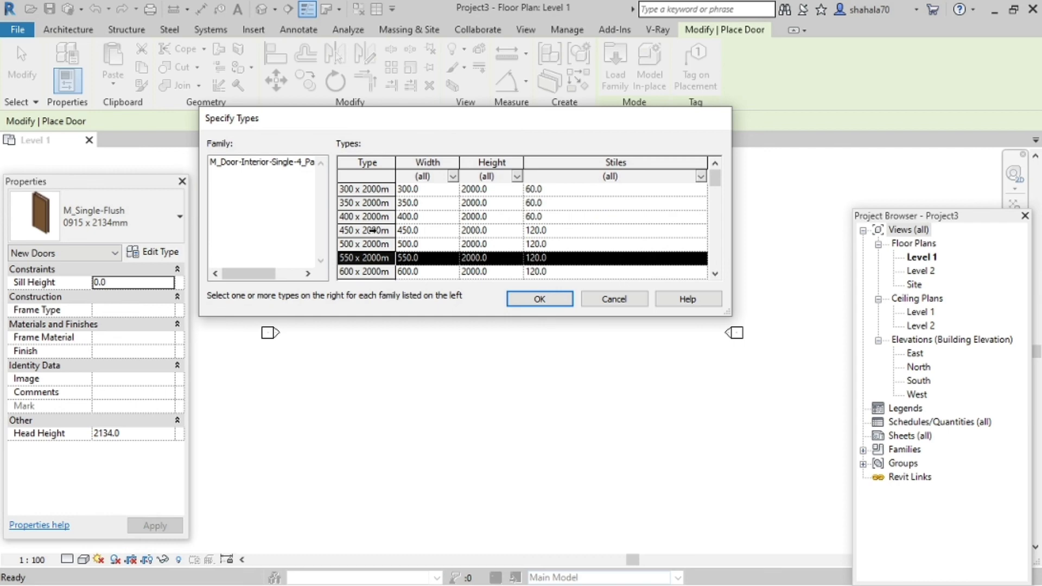
left_click(372, 230)
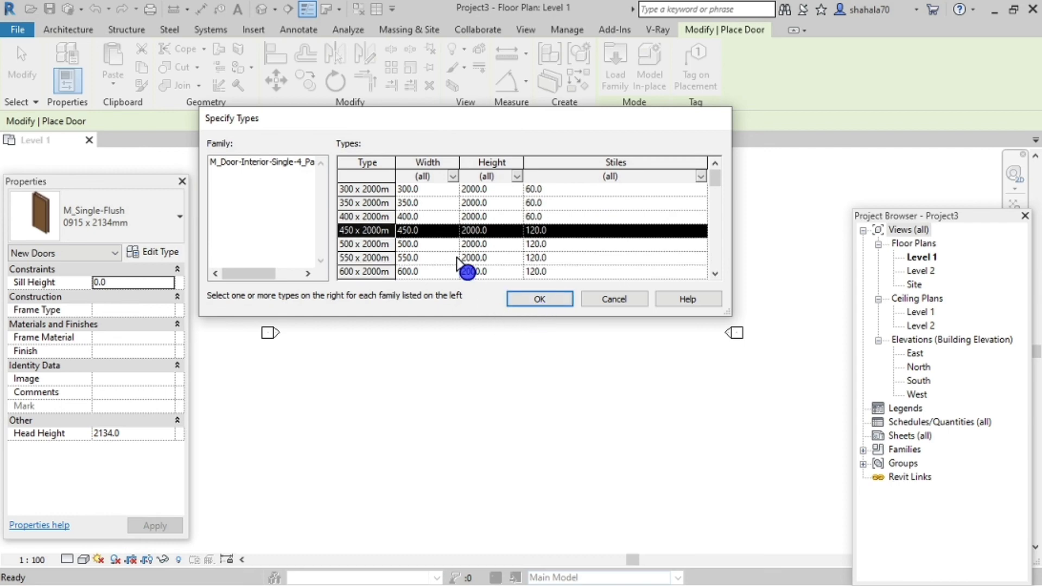
scroll(457, 259, "down", 2)
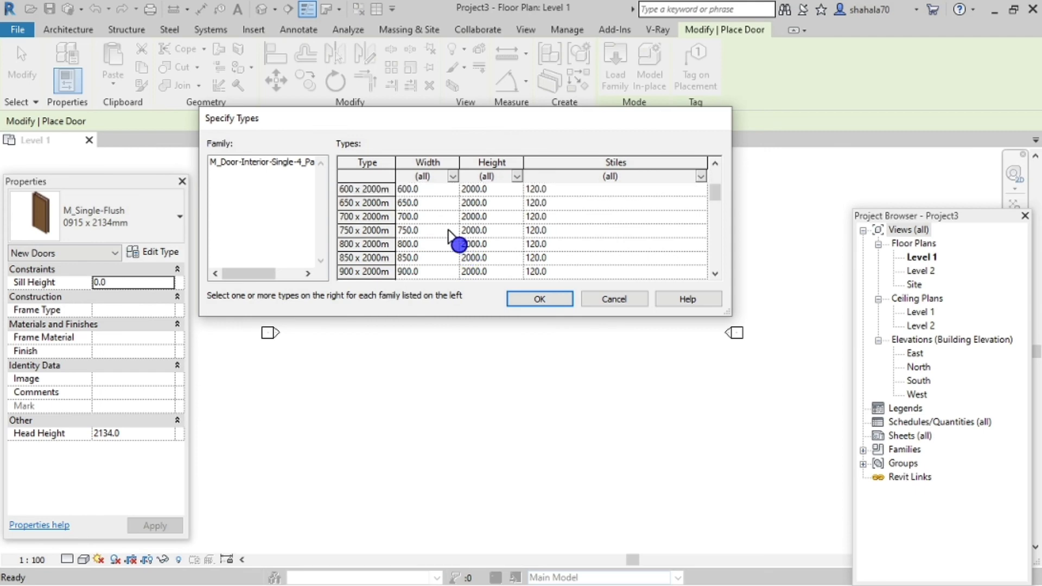
left_click(435, 230)
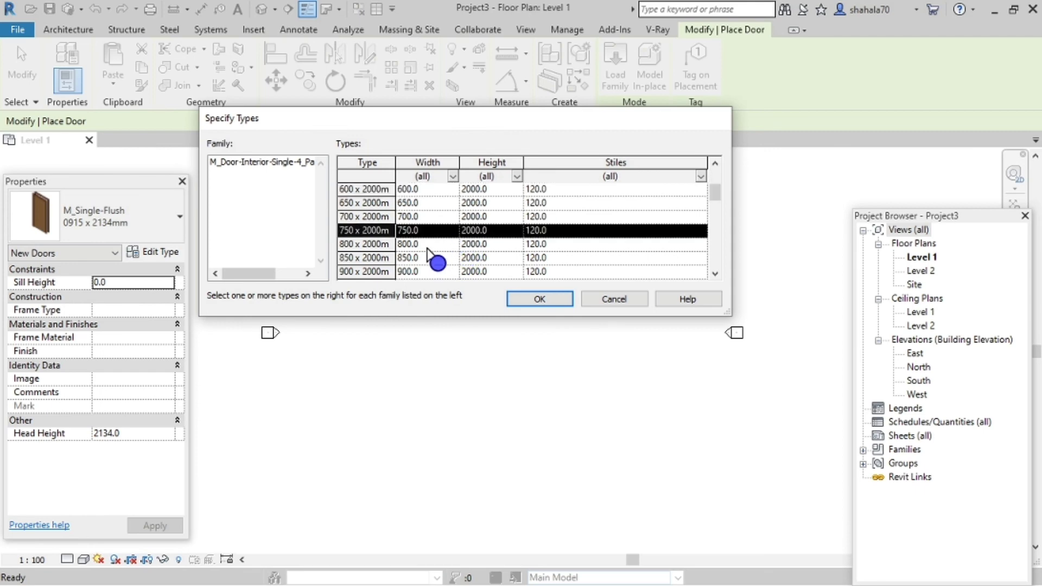
left_click(422, 271, "ctrl")
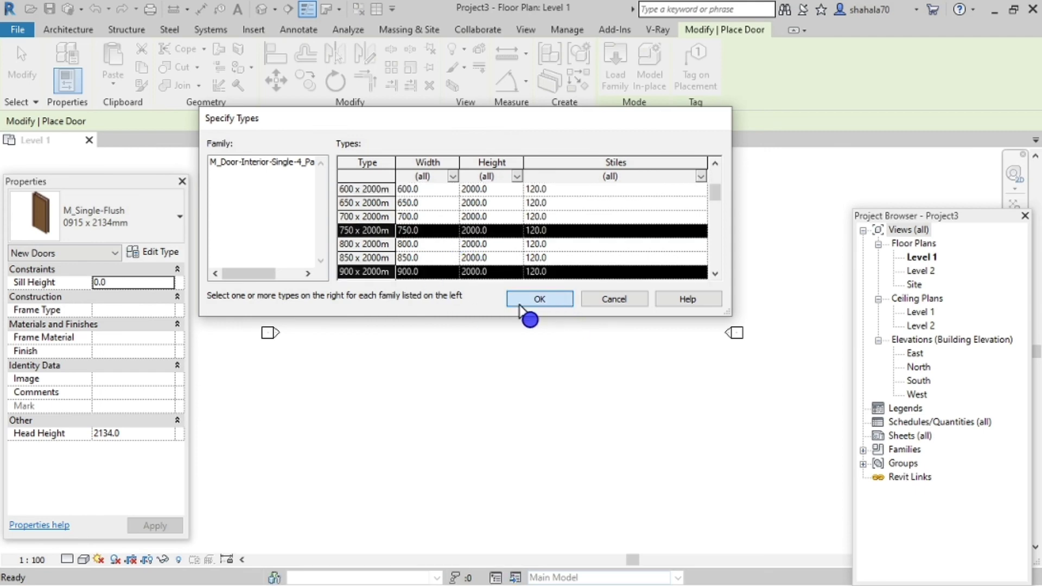
left_click(535, 300)
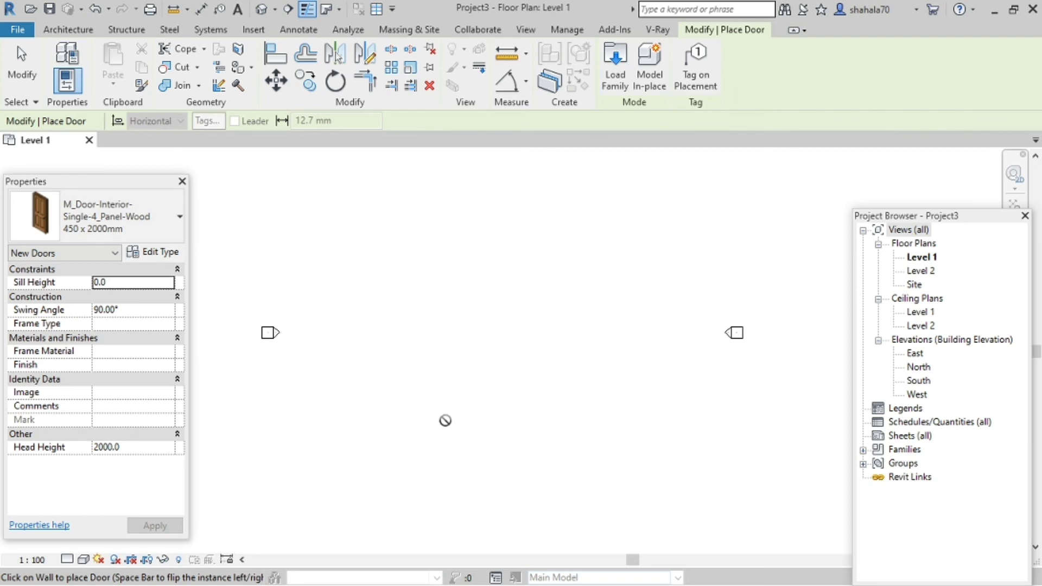
left_click(22, 50)
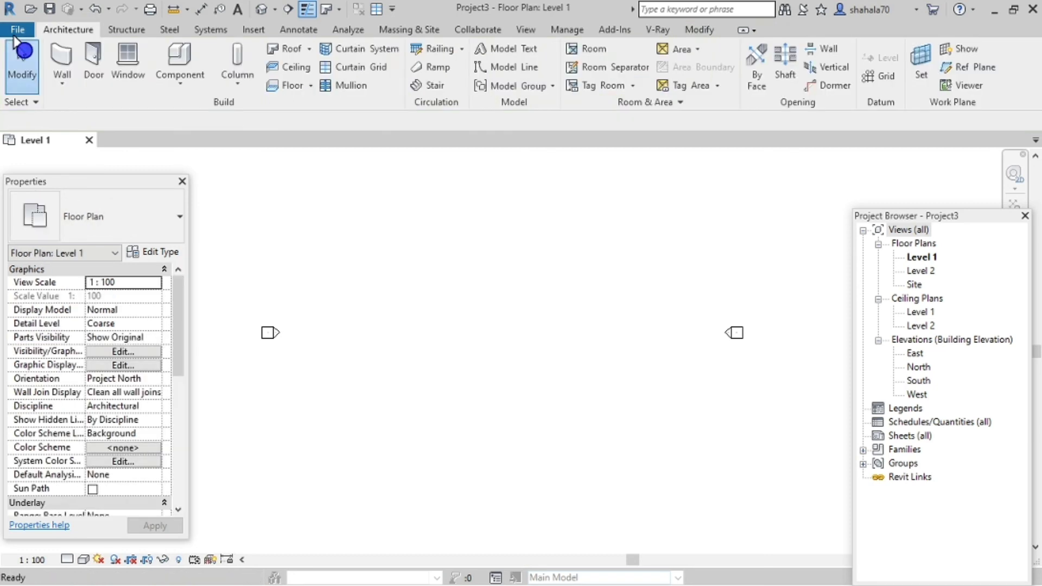
Step: Create a new family from the Metric Furniture template
left_click(15, 31)
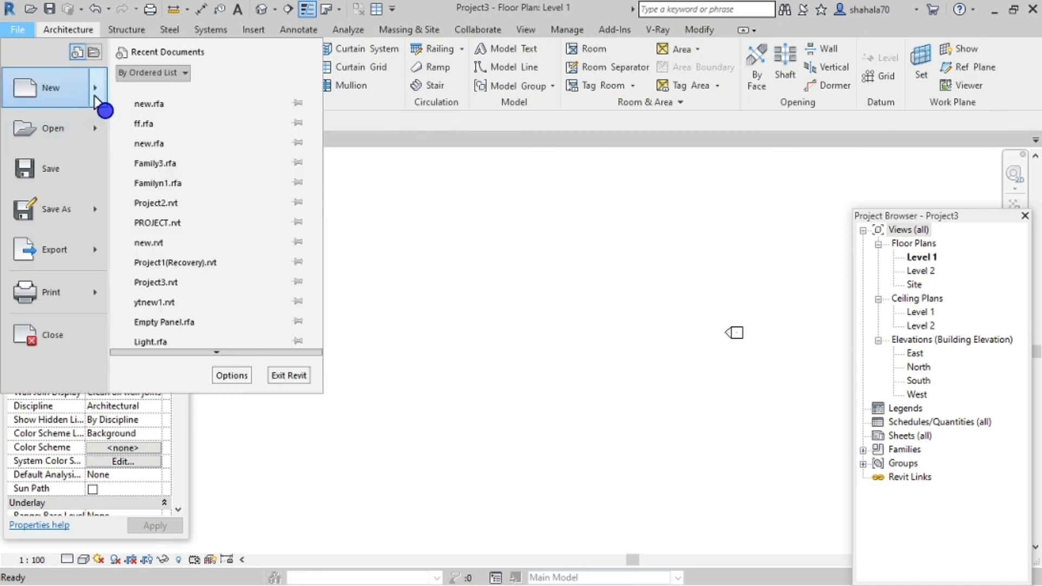
mouse_move(95, 98)
left_click(181, 156)
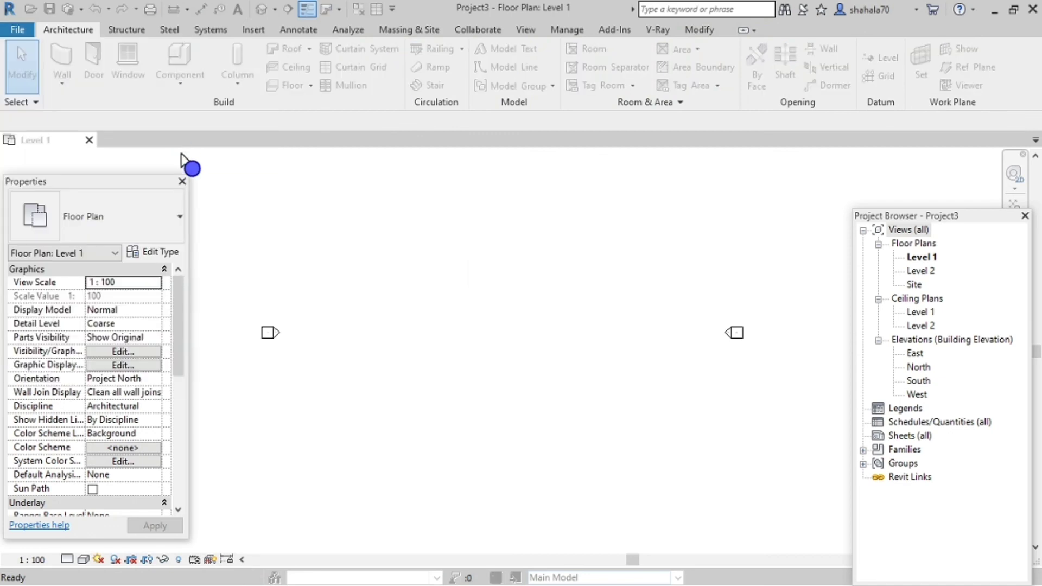
scroll(263, 209, "down", 15)
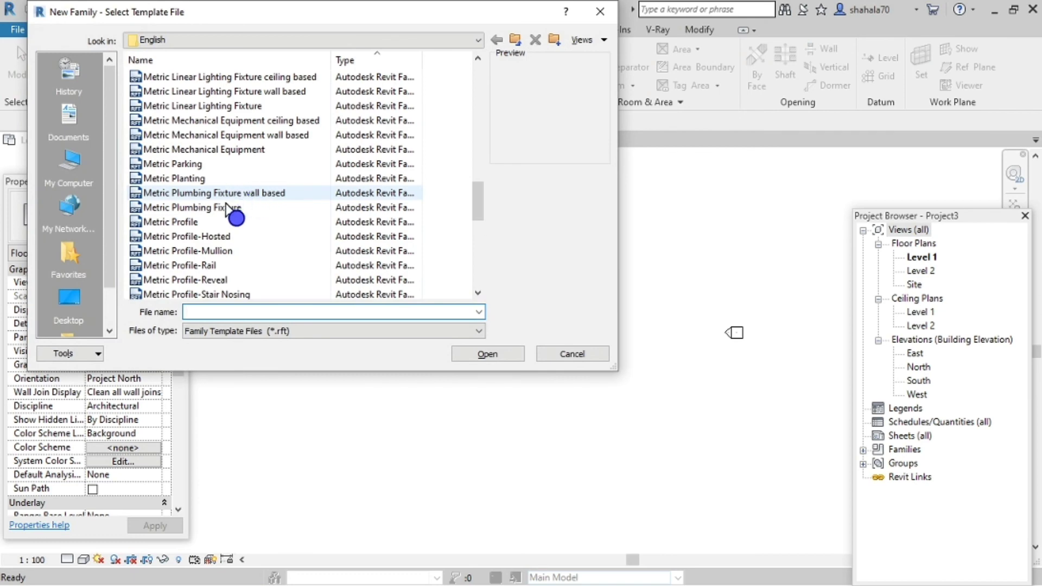
scroll(228, 217, "down", 7)
scroll(222, 249, "up", 9)
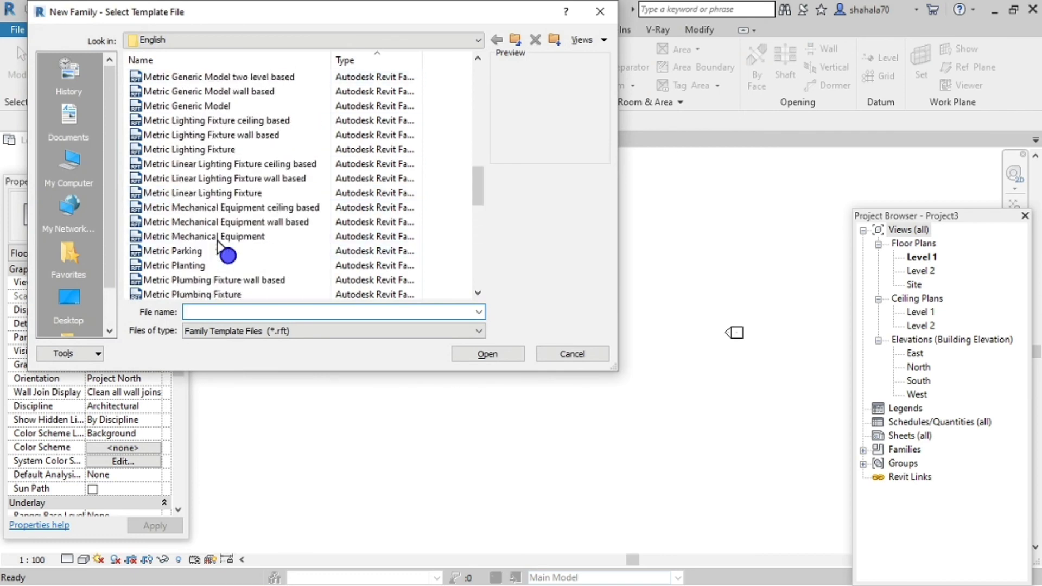
scroll(218, 246, "up", 7)
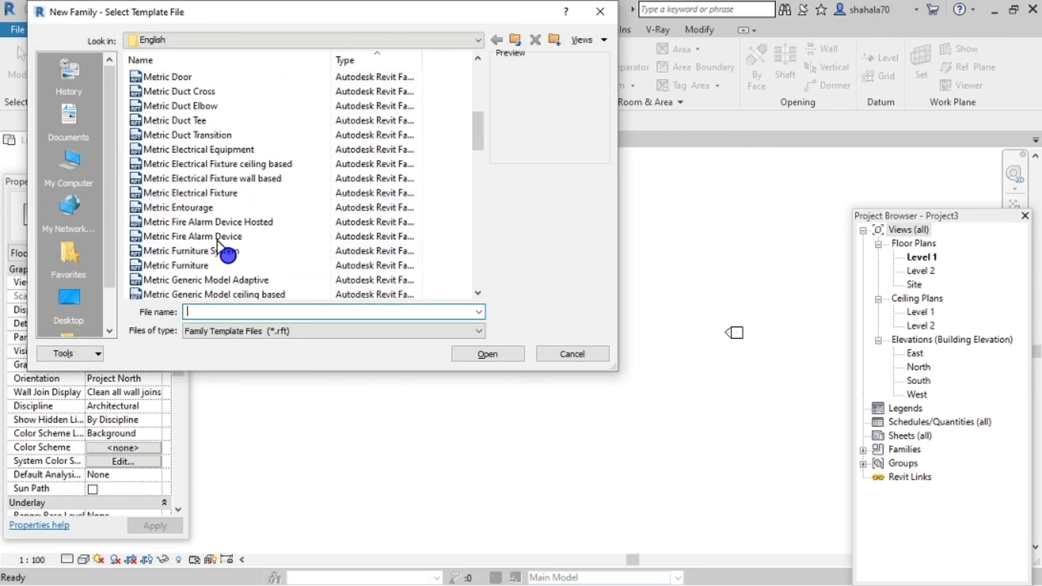
double_click(210, 265)
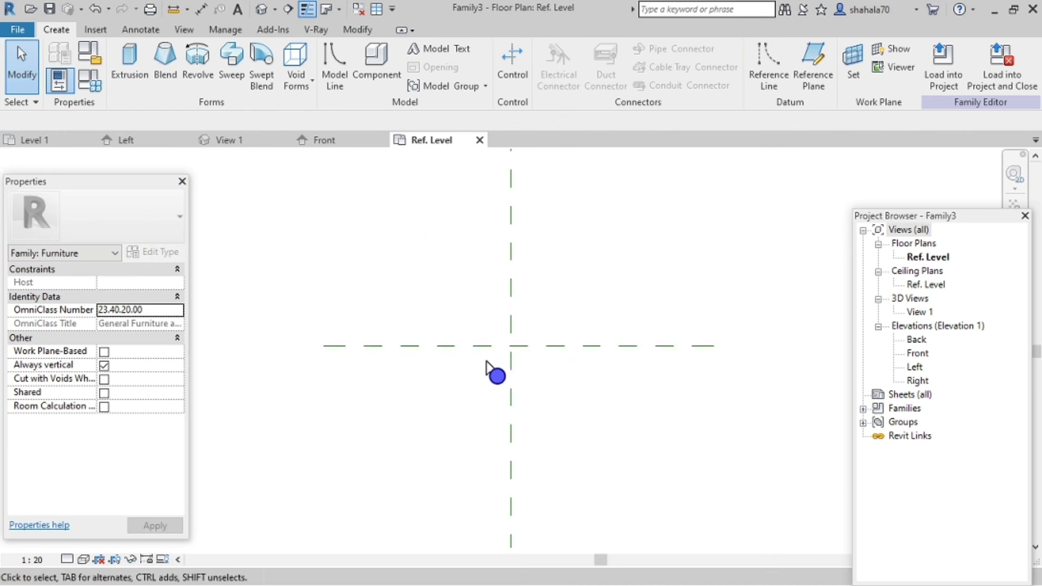
Step: Add reference planes offset 200 mm on both sides of the Center (Front/Back) and Center (Left/Right) planes
left_click(818, 80)
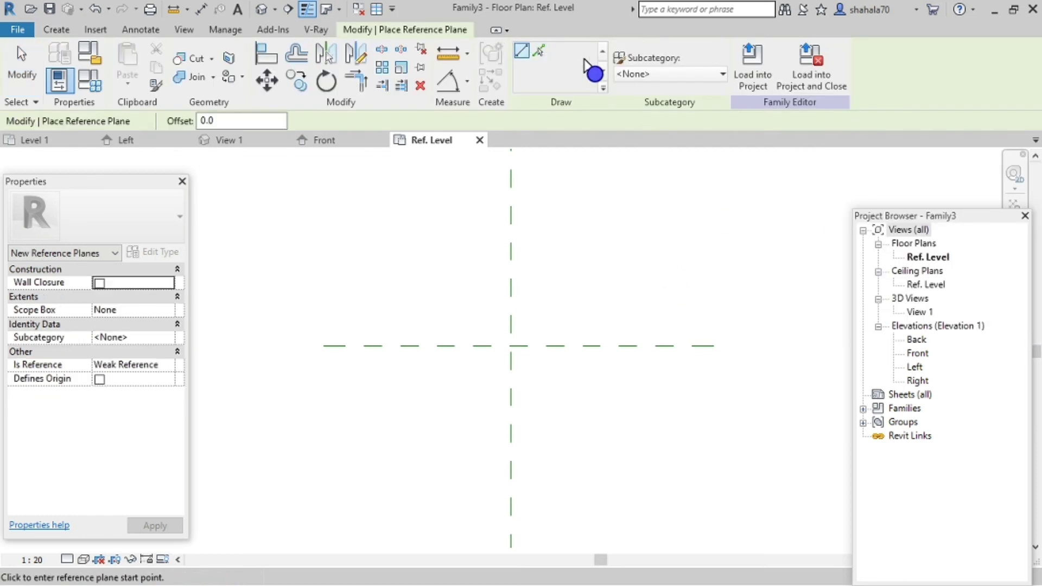
left_click(539, 50)
left_click_drag(268, 121, 197, 121)
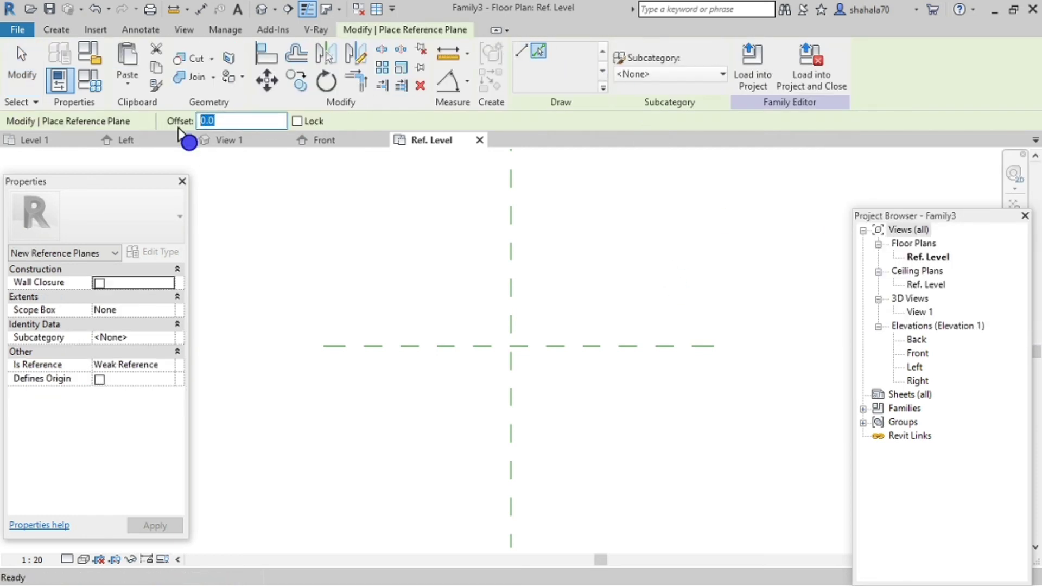
type("300")
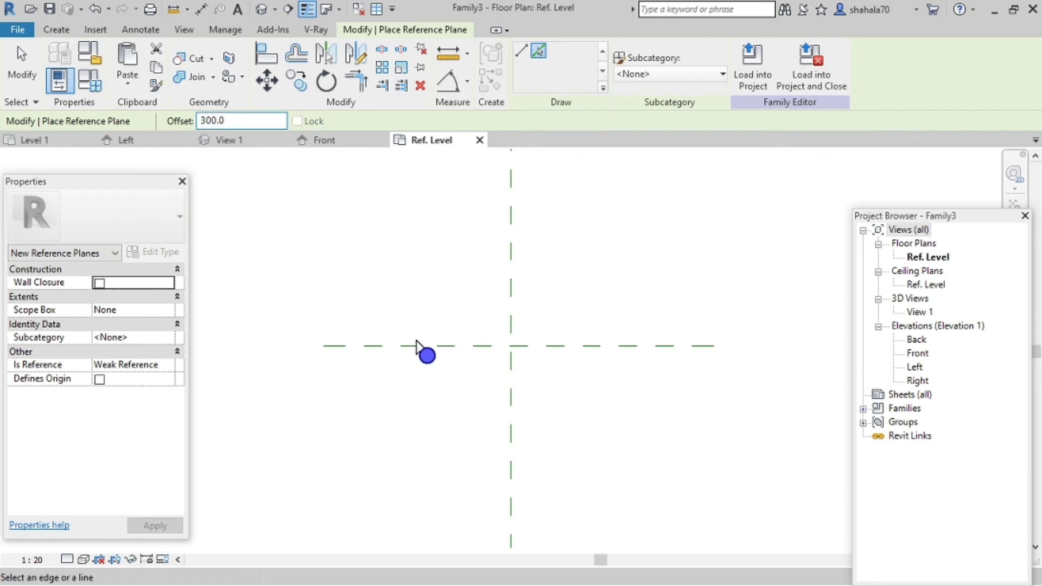
left_click_drag(235, 121, 177, 126)
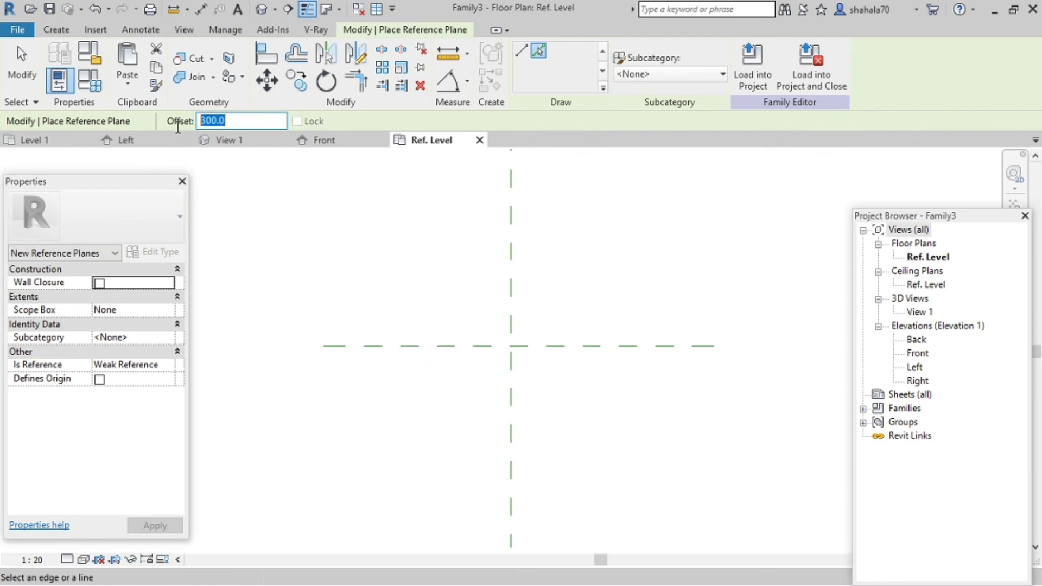
type("200")
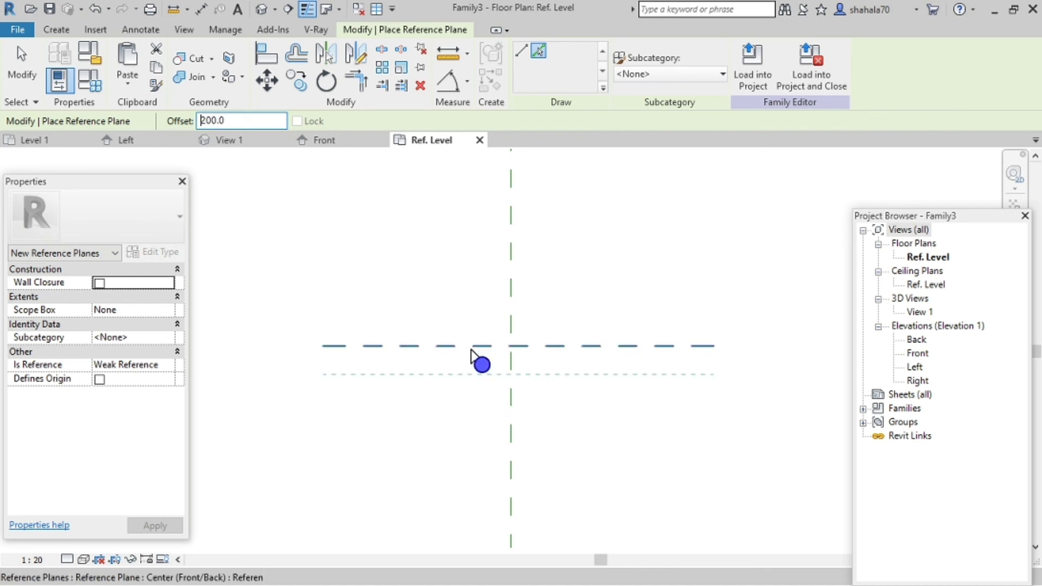
left_click(468, 347)
left_click(469, 344)
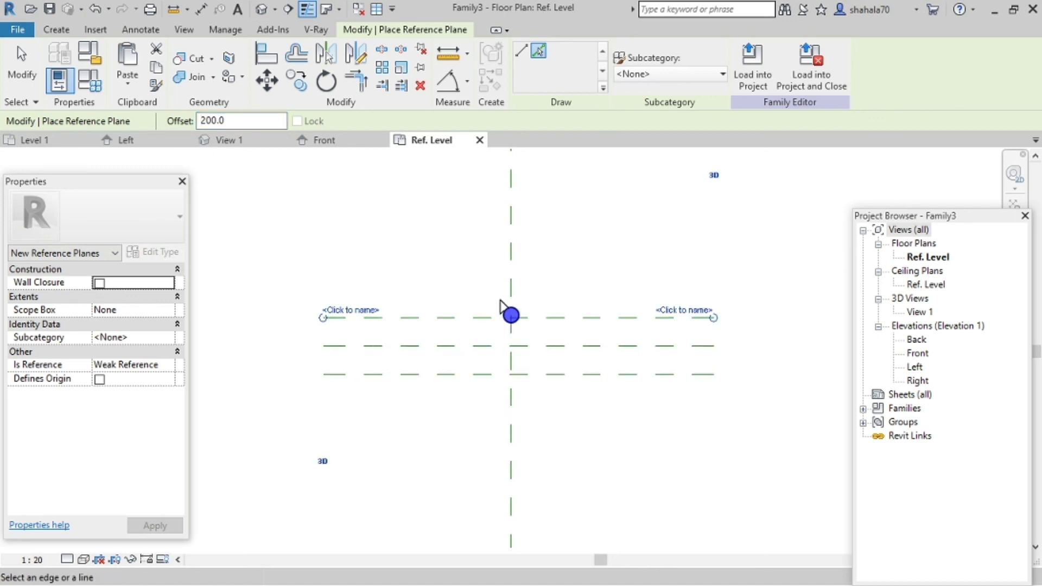
left_click(506, 302)
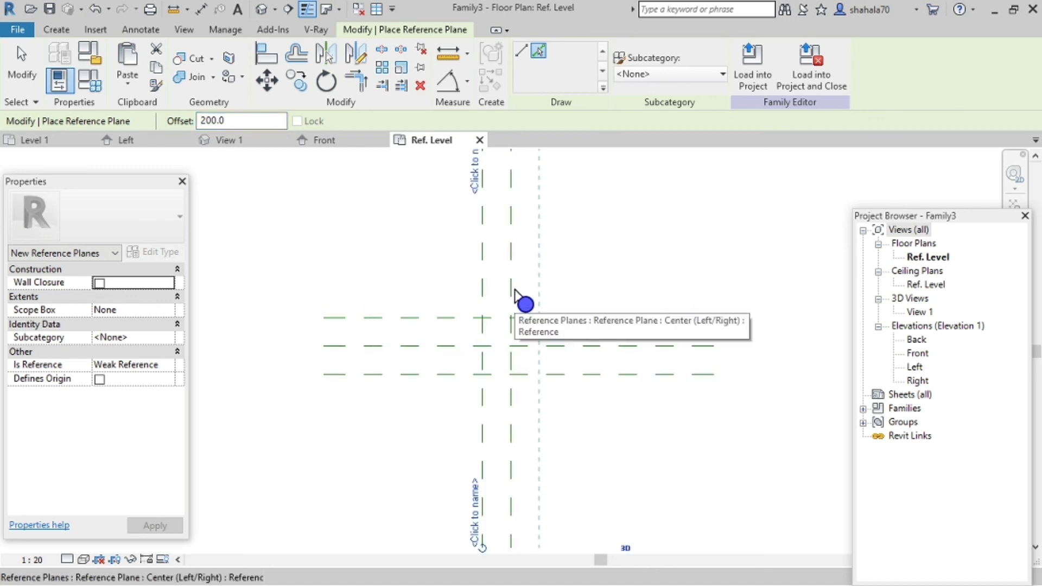
left_click(515, 292)
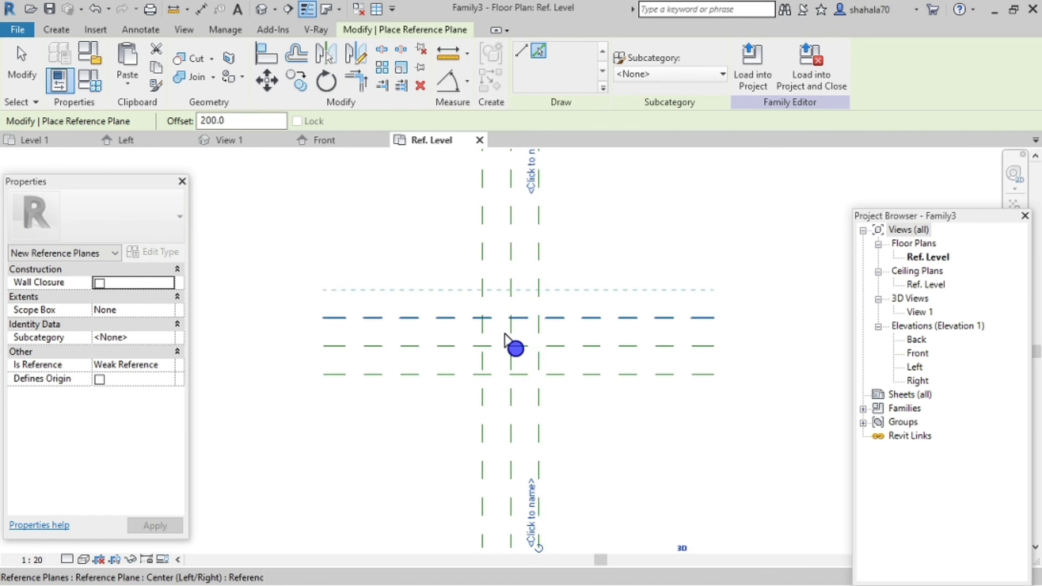
Step: In the front elevation, add a horizontal reference plane offset 200 mm above the reference plane at Ref. Level
key("ctrl+Tab")
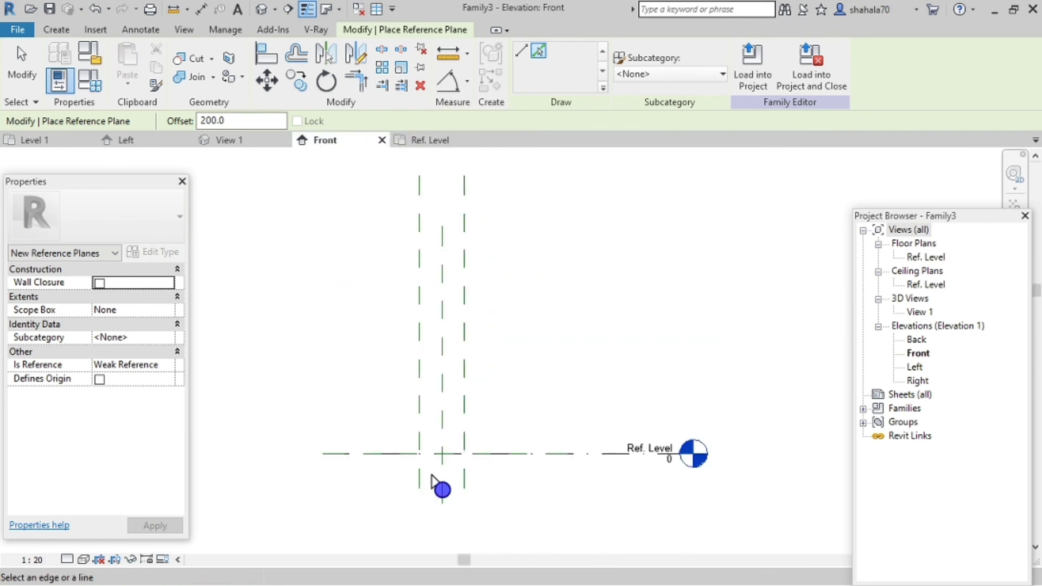
scroll(432, 481, "up", 5)
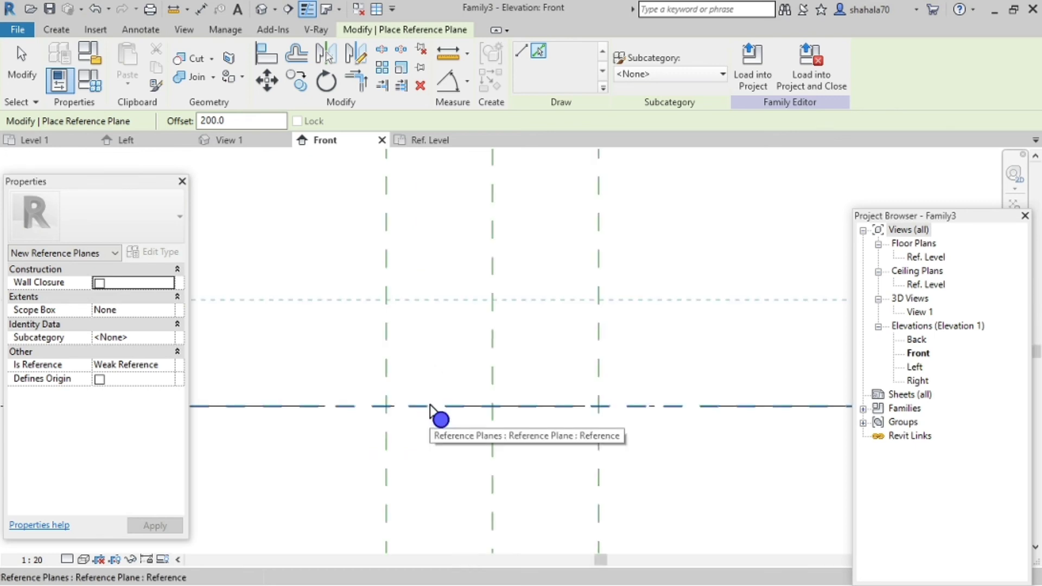
key("Escape")
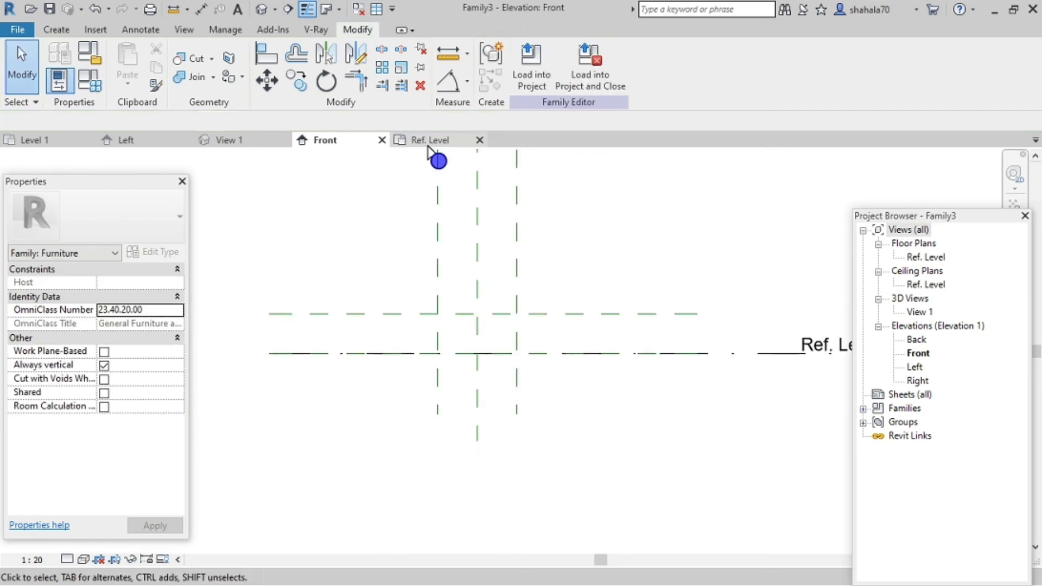
Step: In the Ref. Level plan, place a continuous aligned dimension across the three horizontal reference planes
left_click(432, 140)
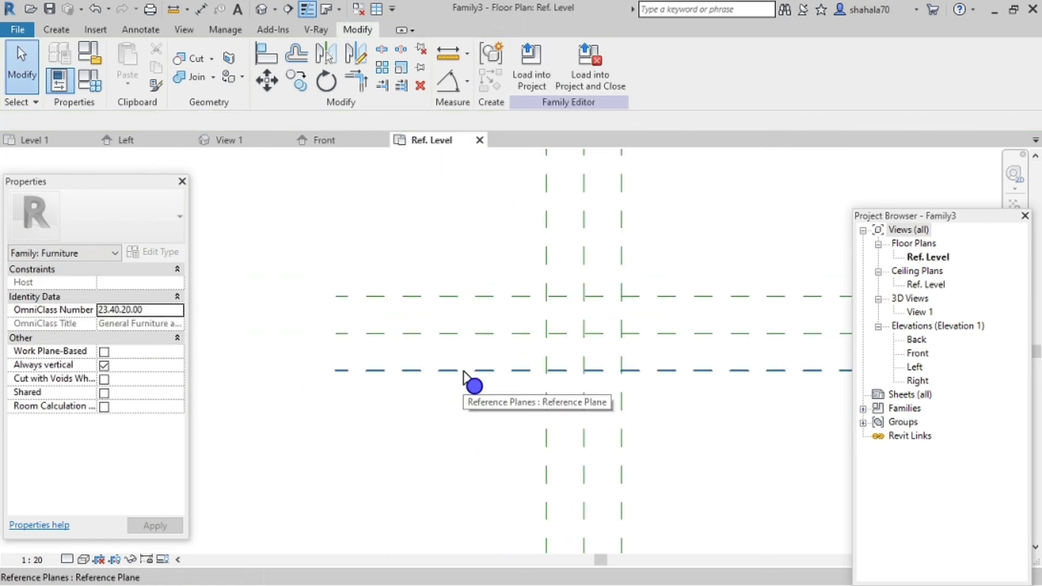
key("d")
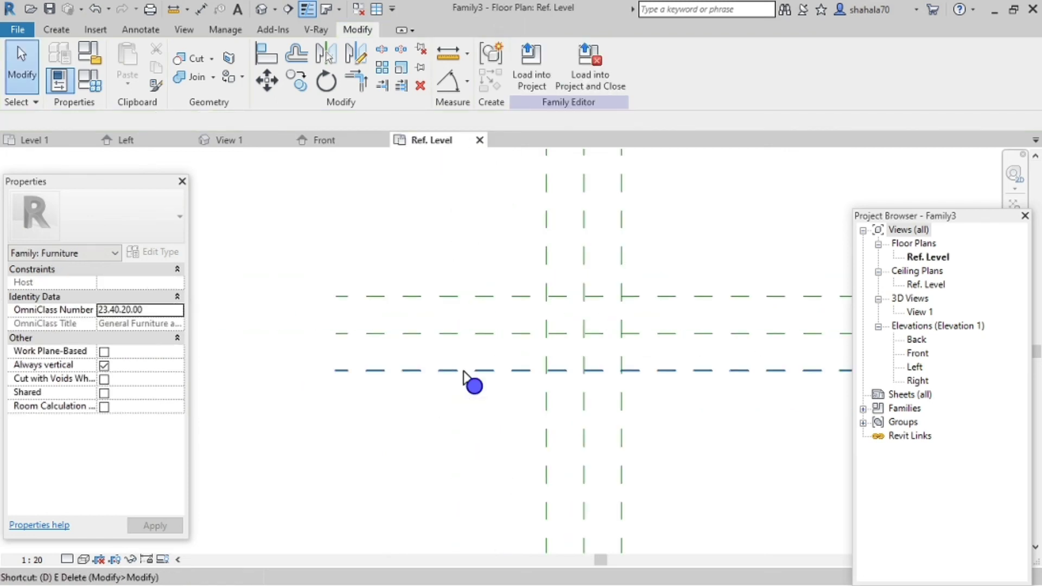
key("i")
left_click(465, 371)
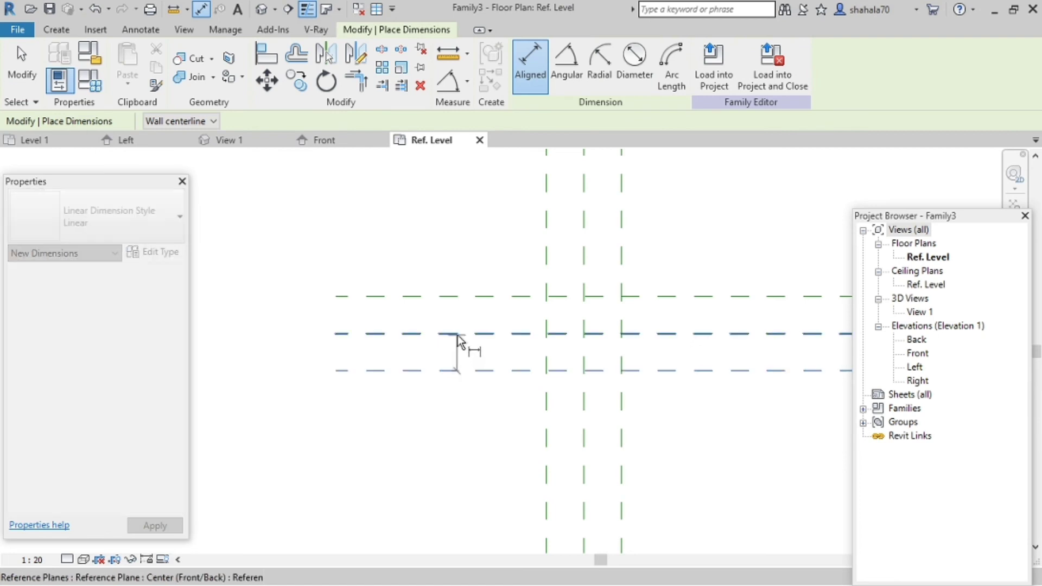
left_click(461, 334)
left_click(445, 300)
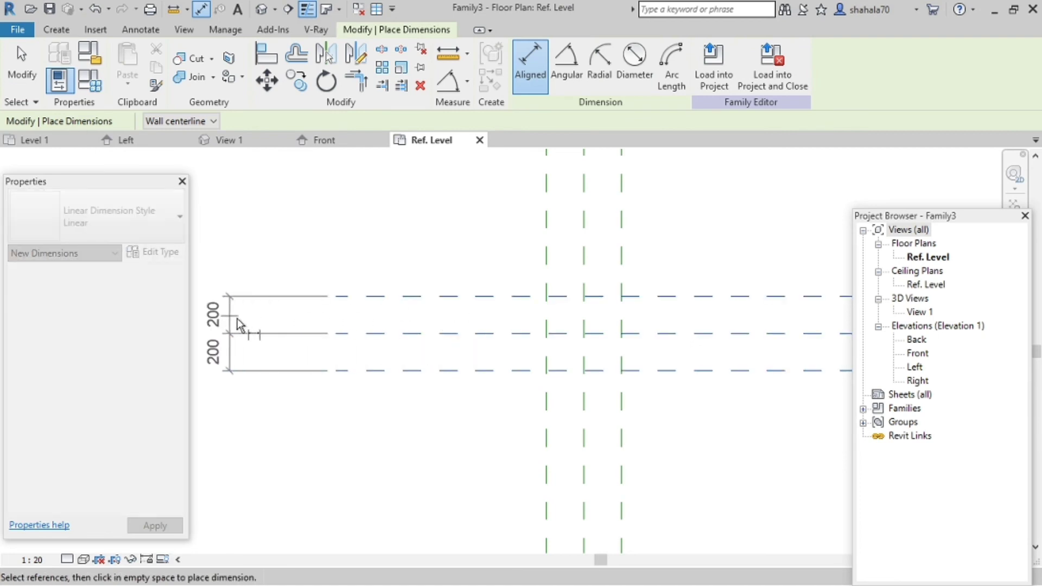
left_click(242, 332)
scroll(480, 427, "down", 1)
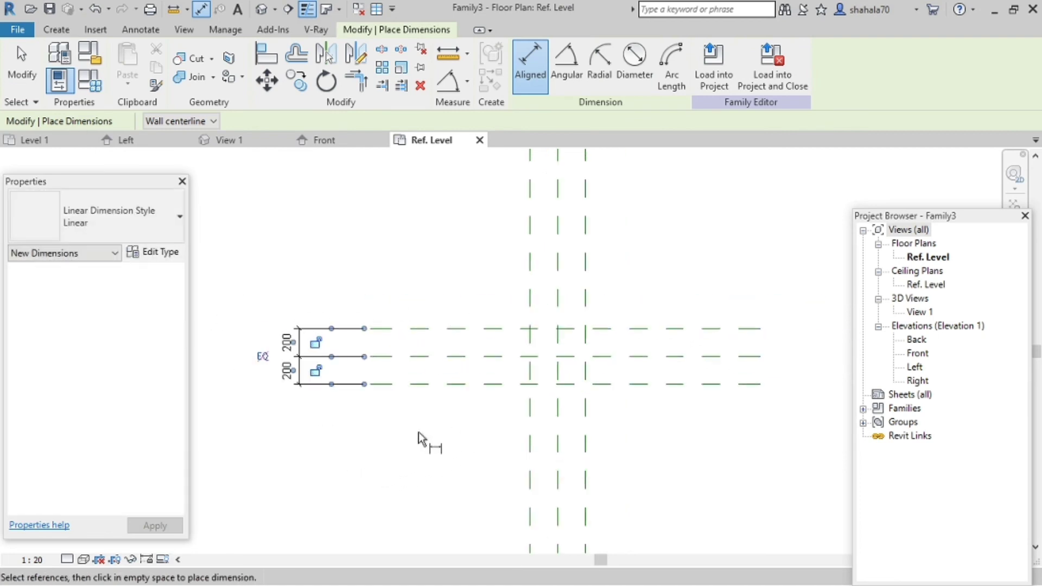
scroll(330, 412, "up", 1)
key("Escape")
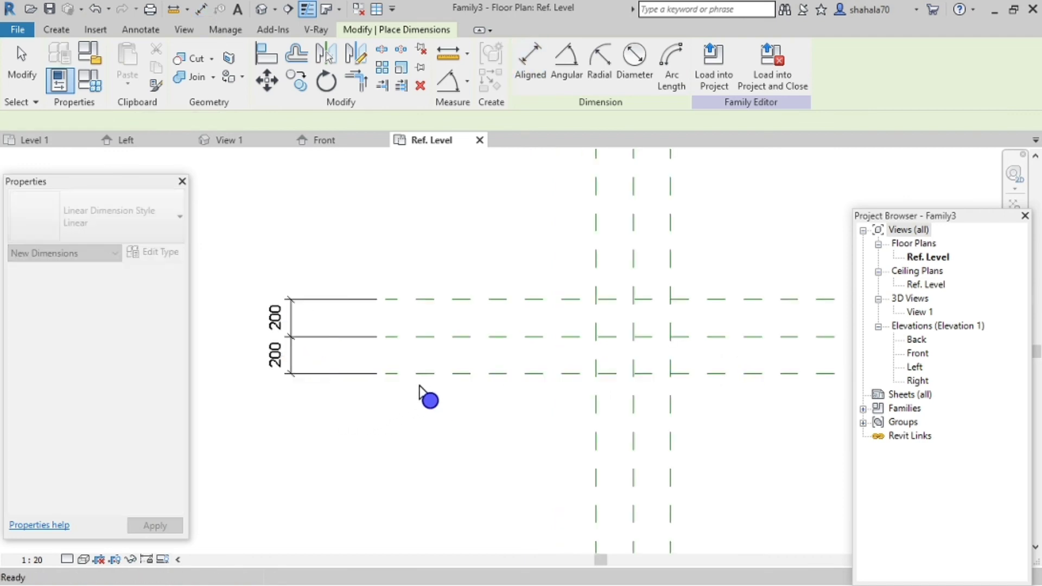
Step: Add an overall aligned dimension between the two outer horizontal reference planes, outside the continuous dimension
left_click(427, 376)
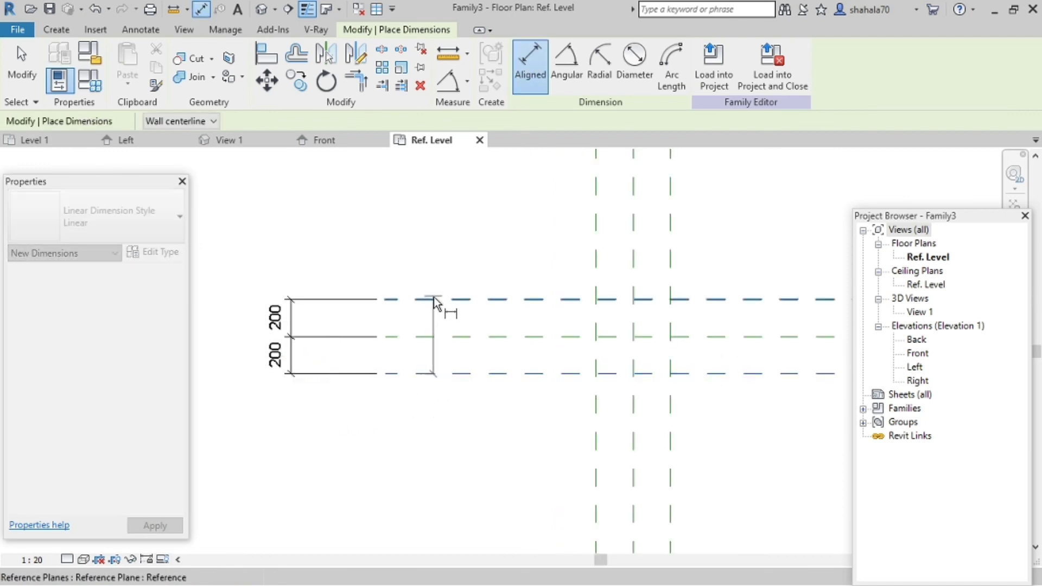
left_click(433, 299)
left_click(224, 334)
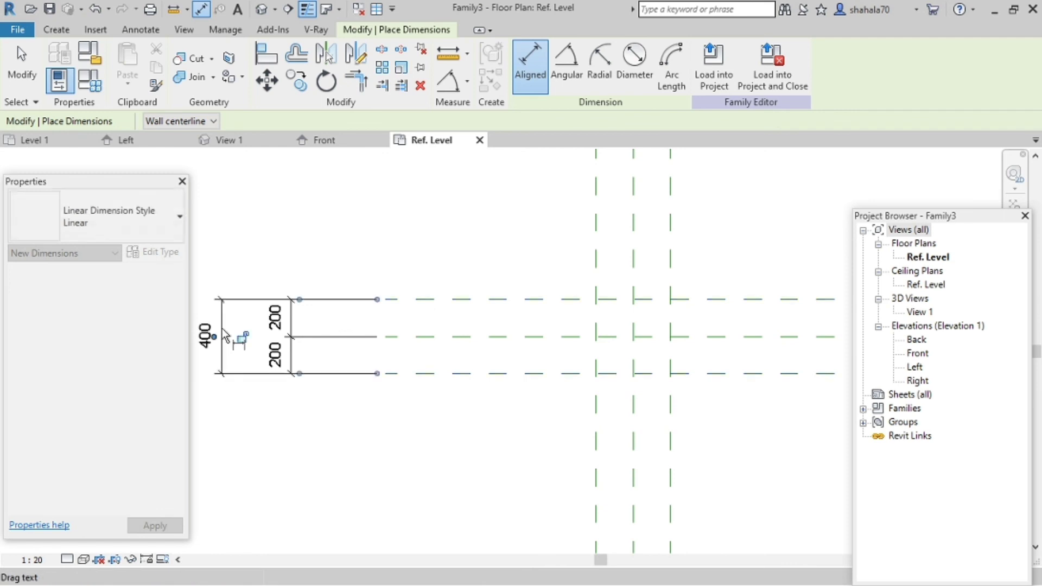
Step: Place a continuous aligned dimension across the three vertical reference planes
scroll(496, 396, "up", 3)
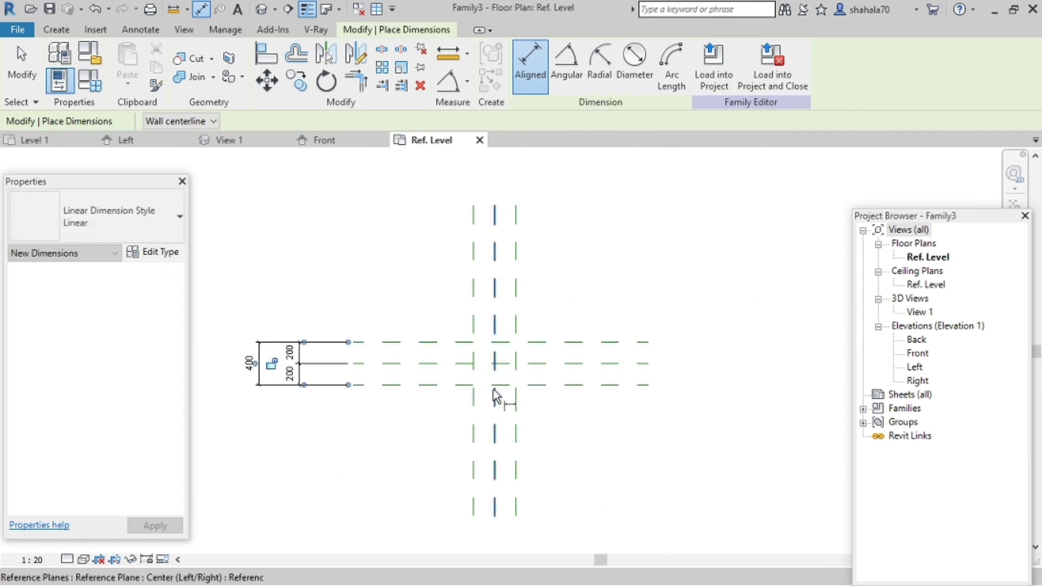
left_click(490, 308)
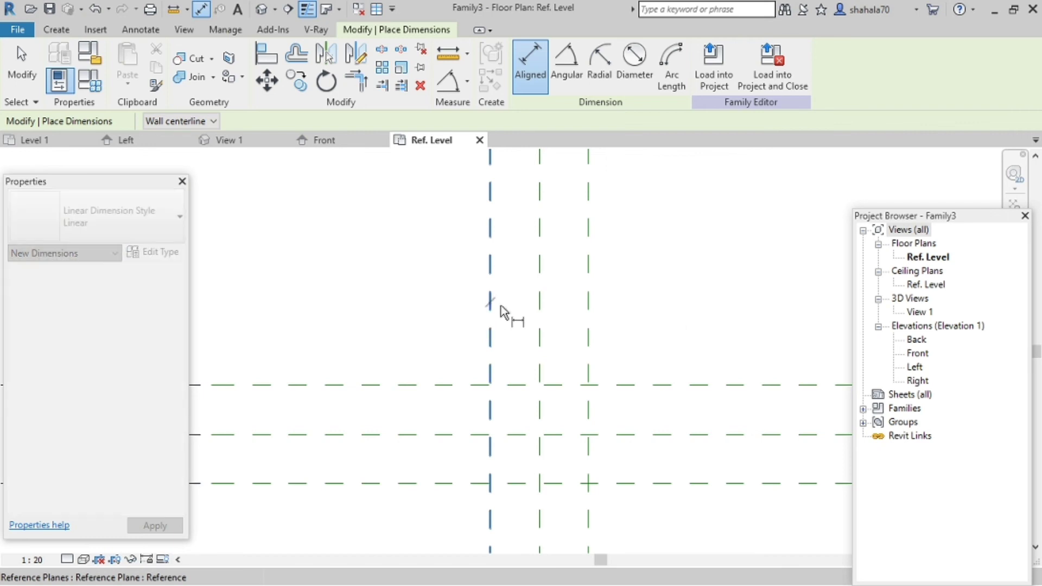
left_click(539, 309)
left_click(538, 312)
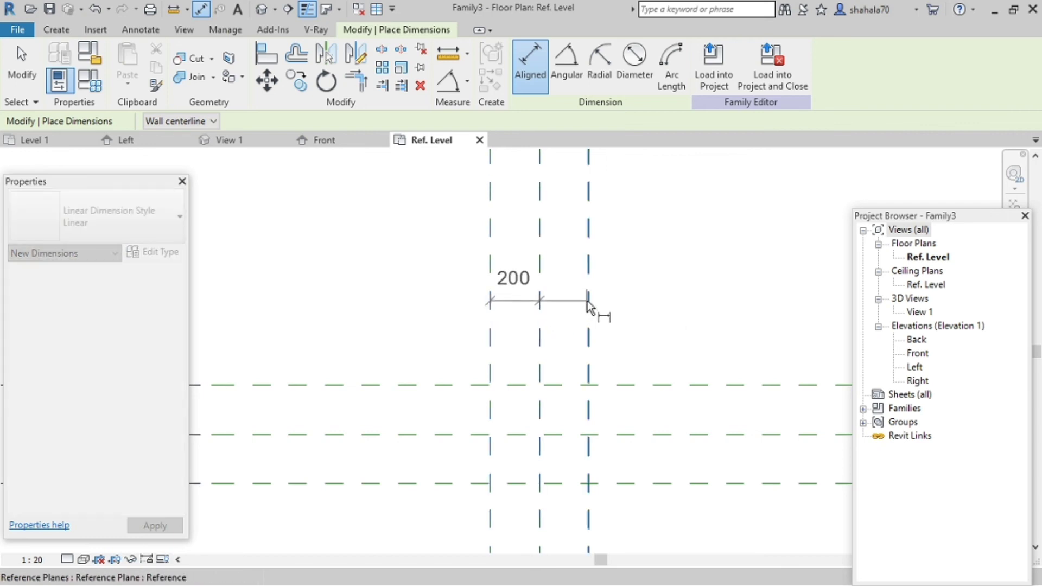
left_click(588, 301)
left_click(689, 218)
Step: Add an overall aligned dimension between the two outer vertical reference planes, above their ends, and end dimensioning
scroll(552, 360, "down", 2)
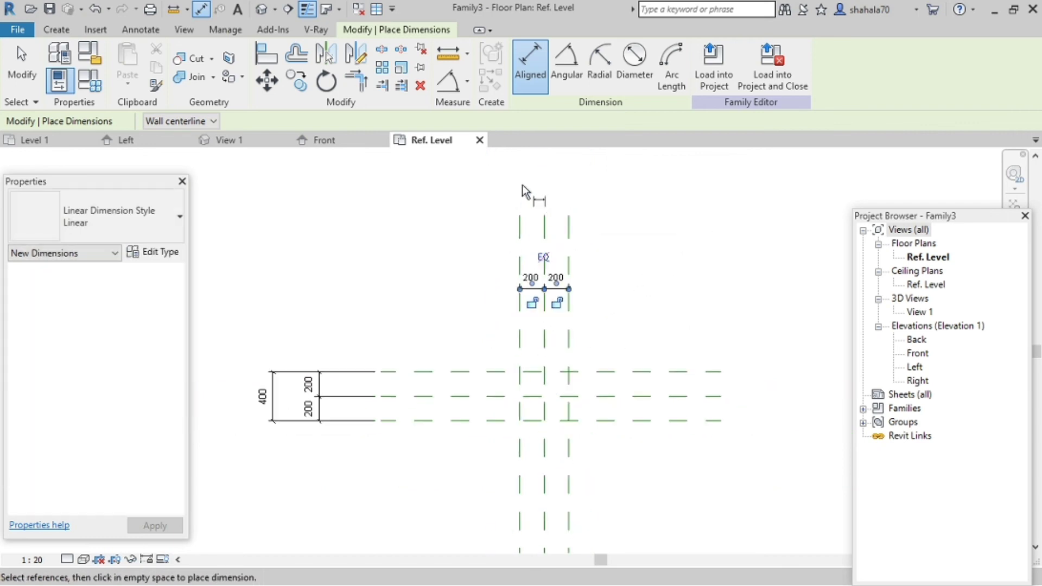
middle_click_drag(527, 194, 536, 249)
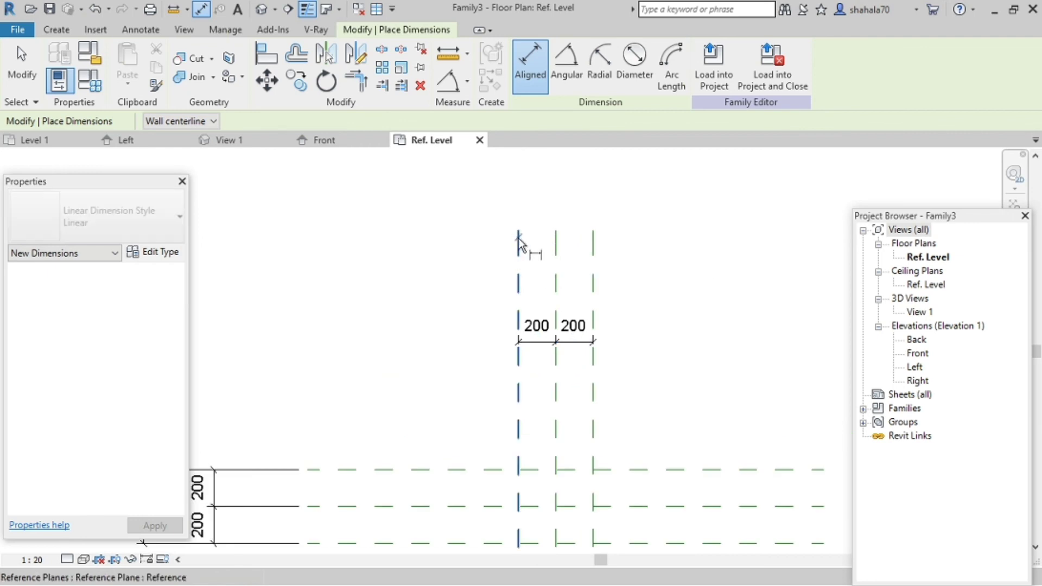
left_click(519, 242)
left_click(593, 245)
left_click(646, 197)
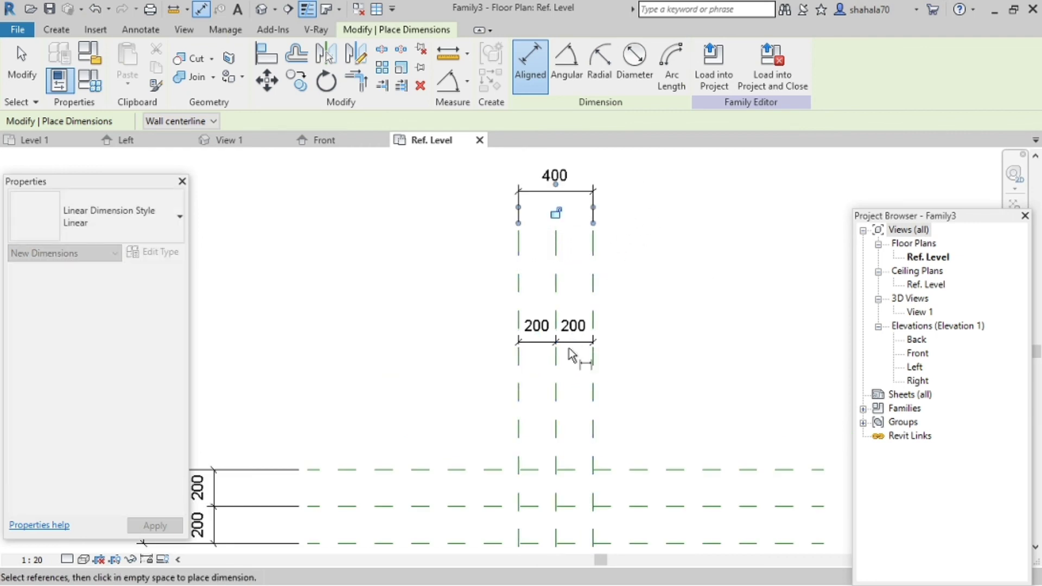
key("Escape")
Step: Apply the EQ equality constraint to both continuous dimensions so the outer planes stay centred
left_click(566, 348)
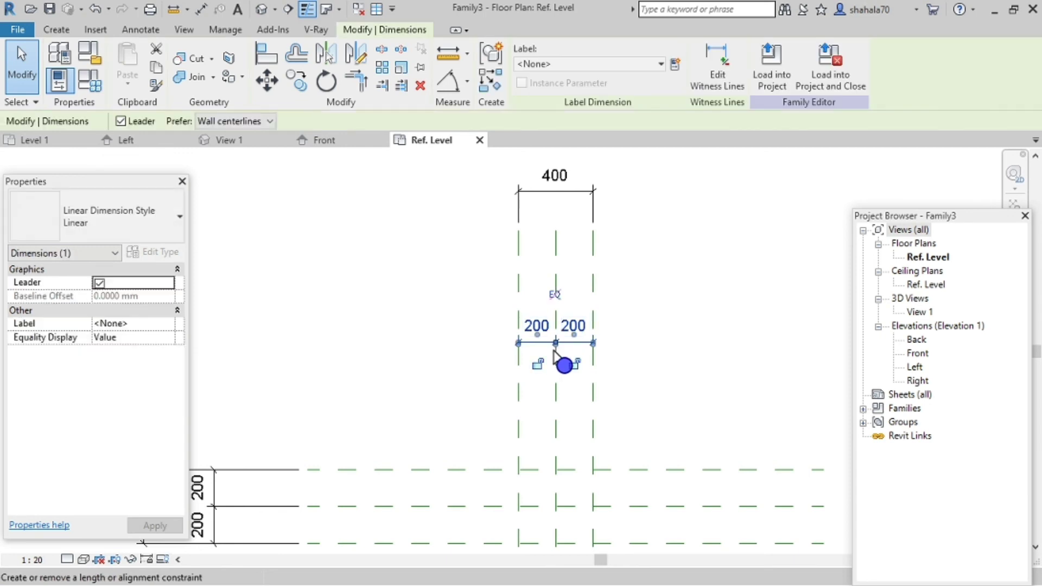
left_click(570, 309)
scroll(570, 309, "down", 2)
scroll(387, 451, "up", 3)
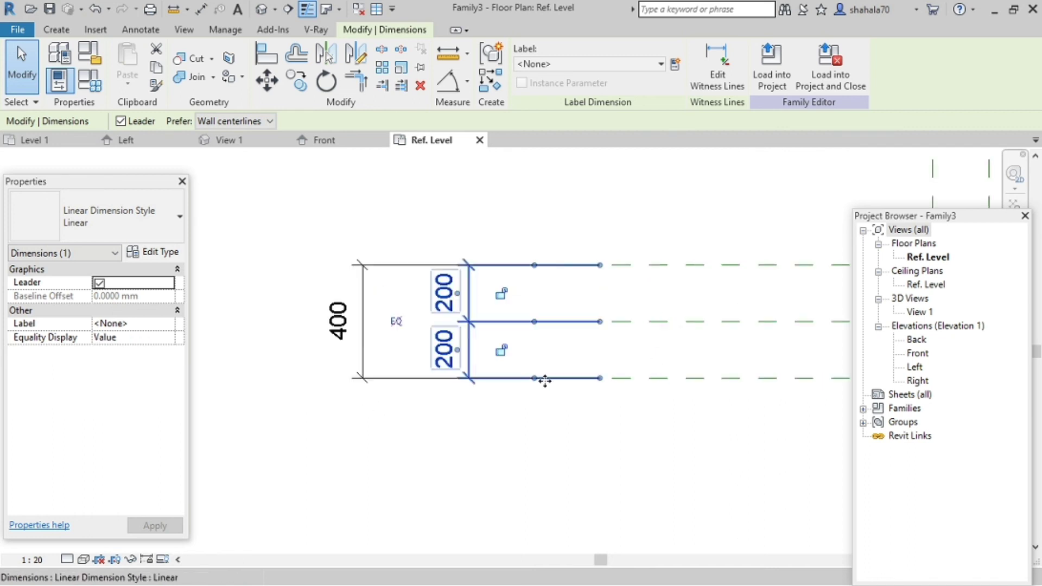
left_click(395, 322)
scroll(380, 365, "down", 3)
left_click(532, 398)
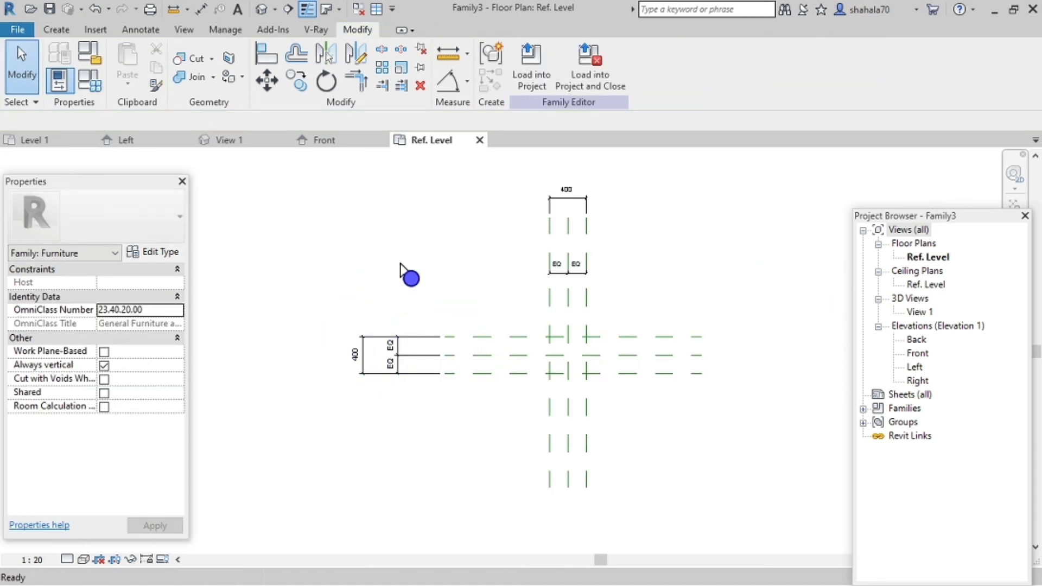
Step: In the front elevation, dimension the distance between the reference plane at Ref. Level and the horizontal plane above it
left_click(368, 143)
scroll(578, 388, "up", 3)
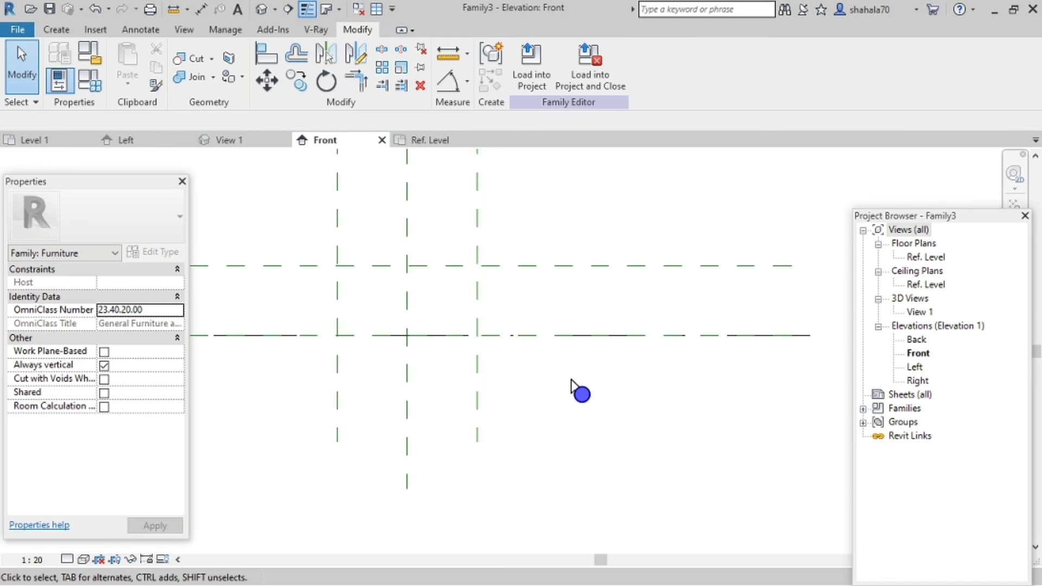
key("d")
key("i")
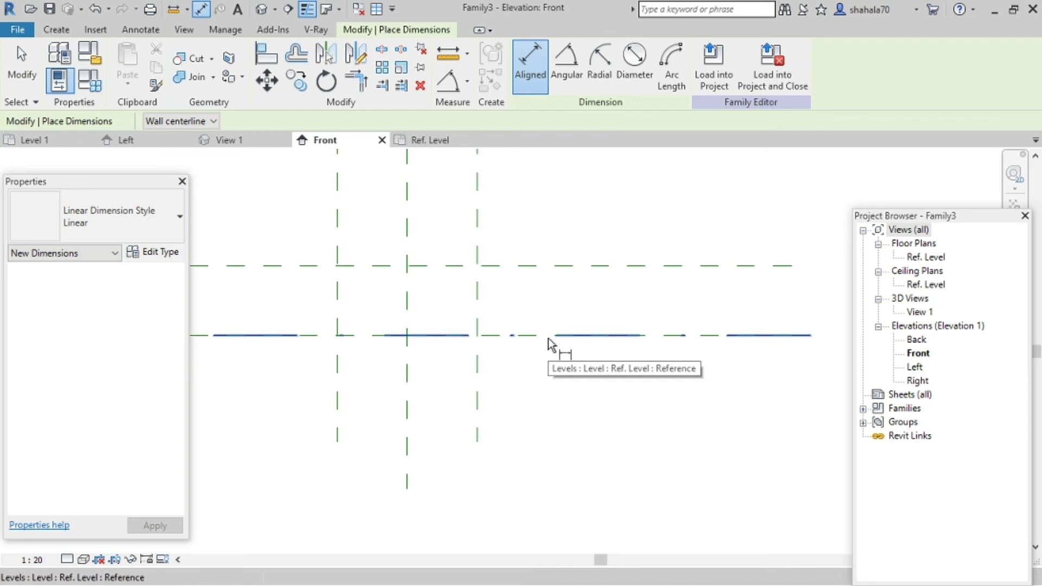
key("Tab")
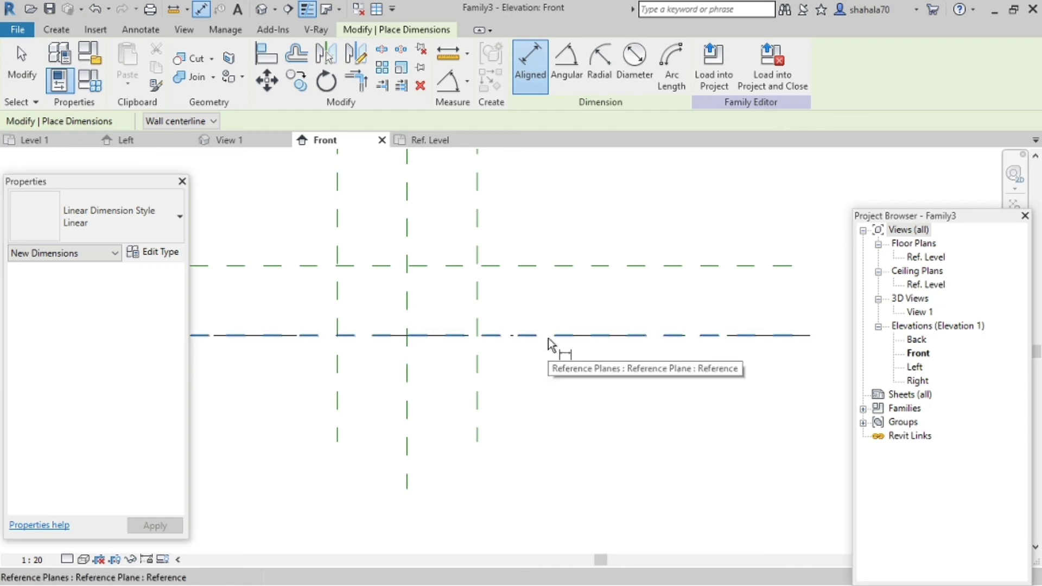
left_click(548, 337)
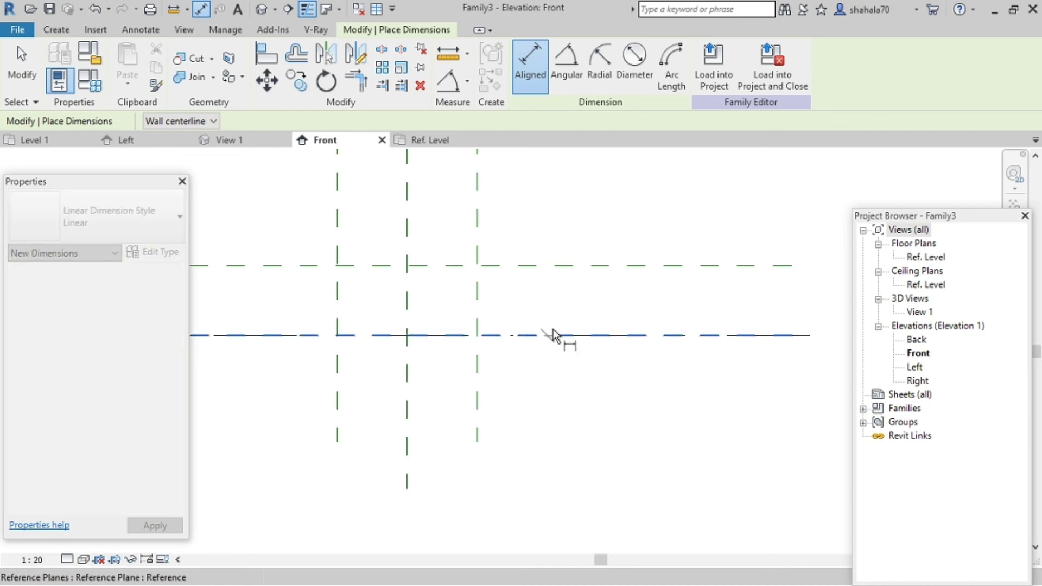
left_click(562, 265)
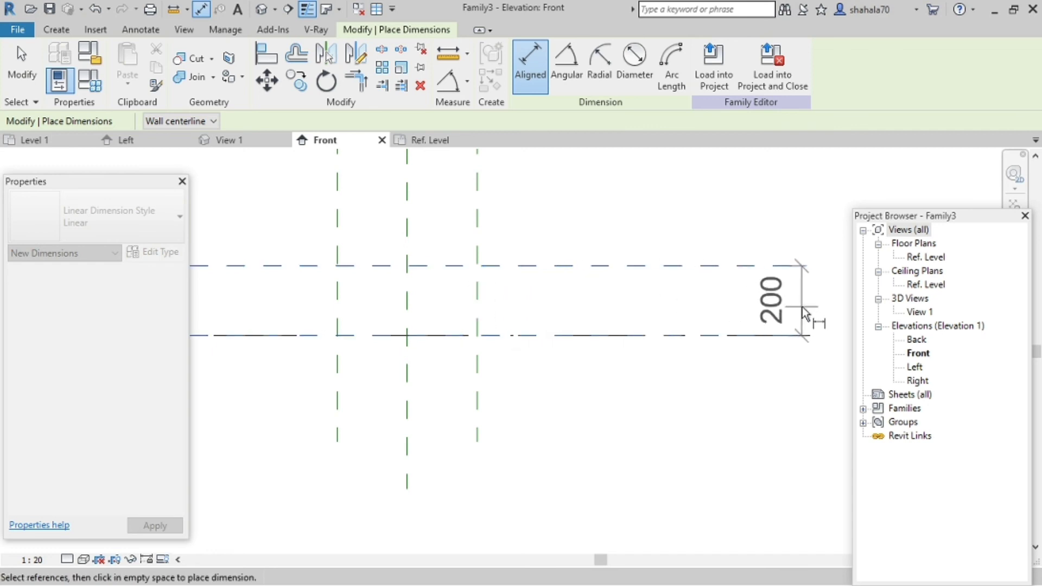
left_click(808, 303)
key("Escape")
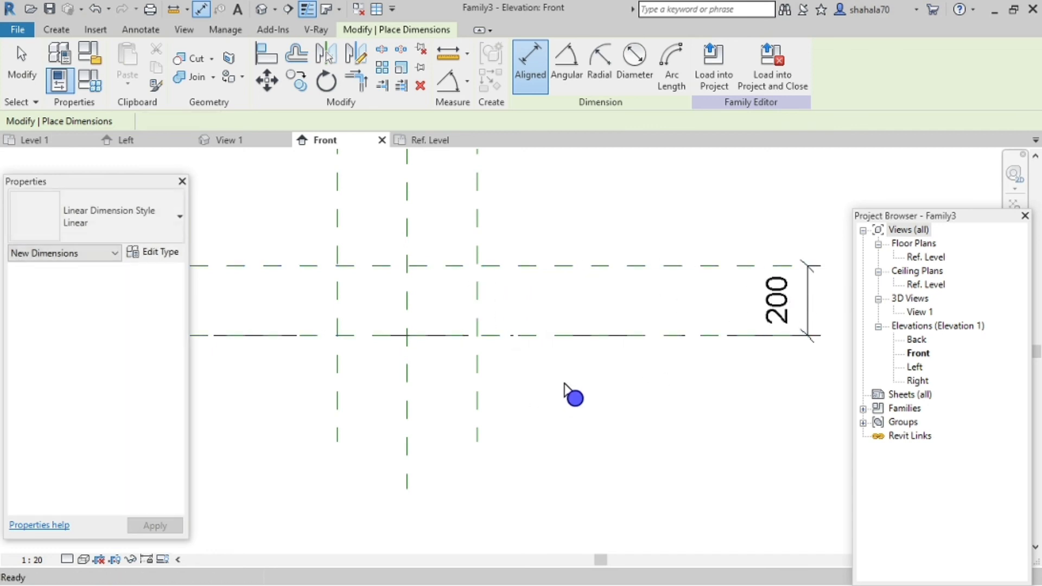
key("Escape")
Step: Label the vertical distance dimension in the front elevation with a new family type parameter named height
scroll(695, 391, "down", 2)
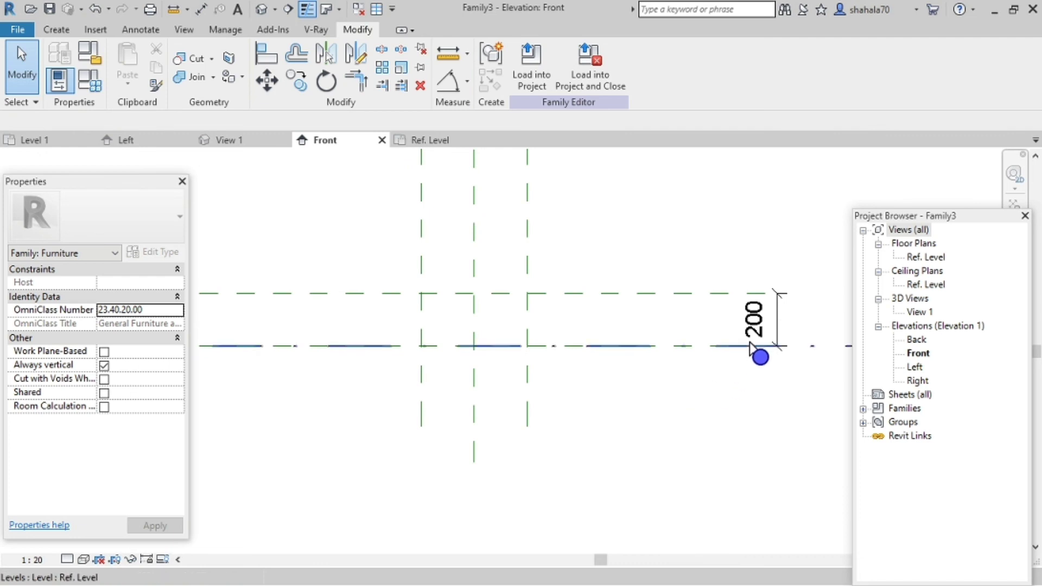
left_click(776, 330)
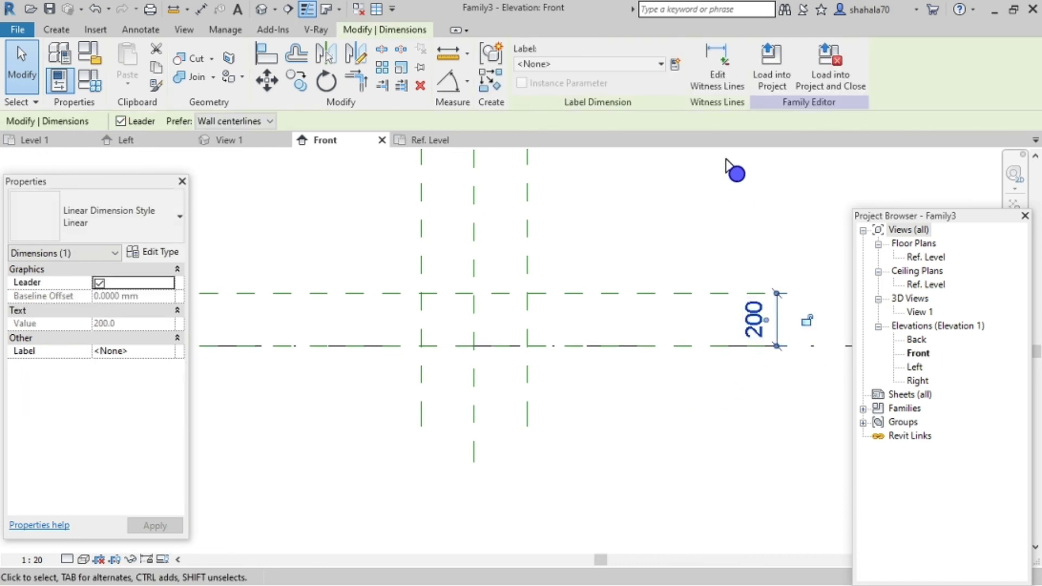
left_click(675, 65)
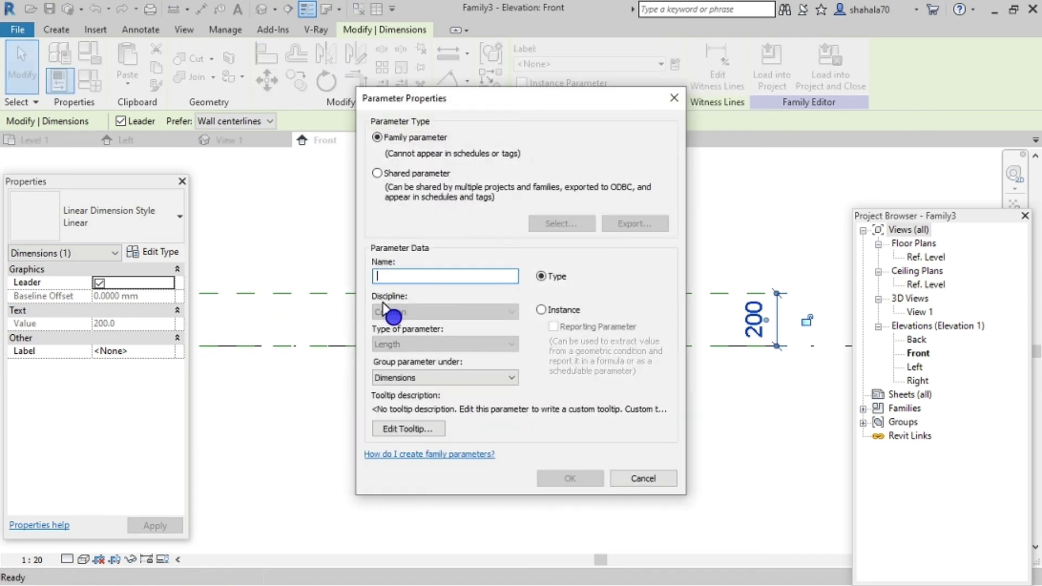
type("height")
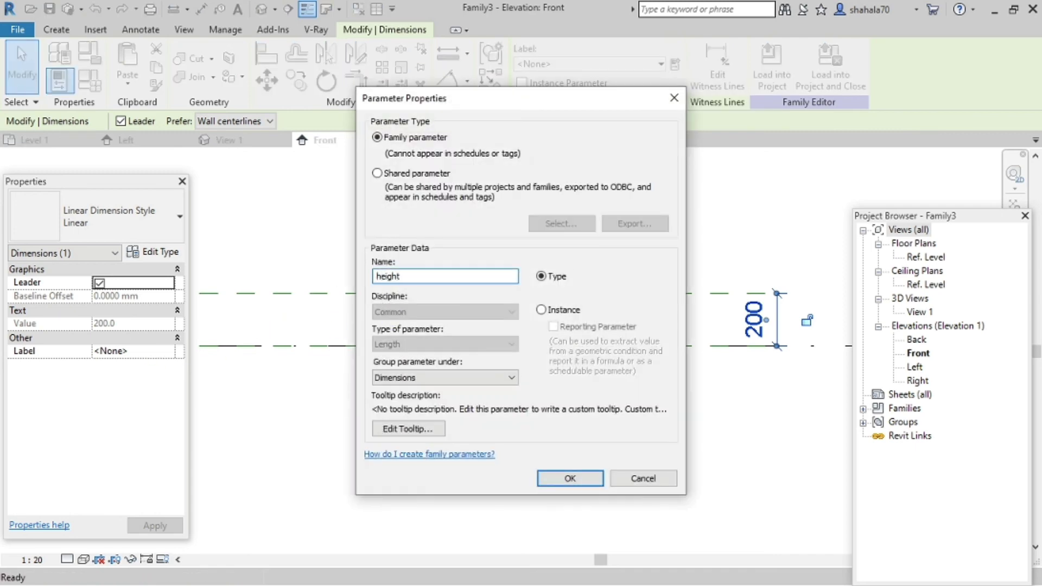
left_click(544, 478)
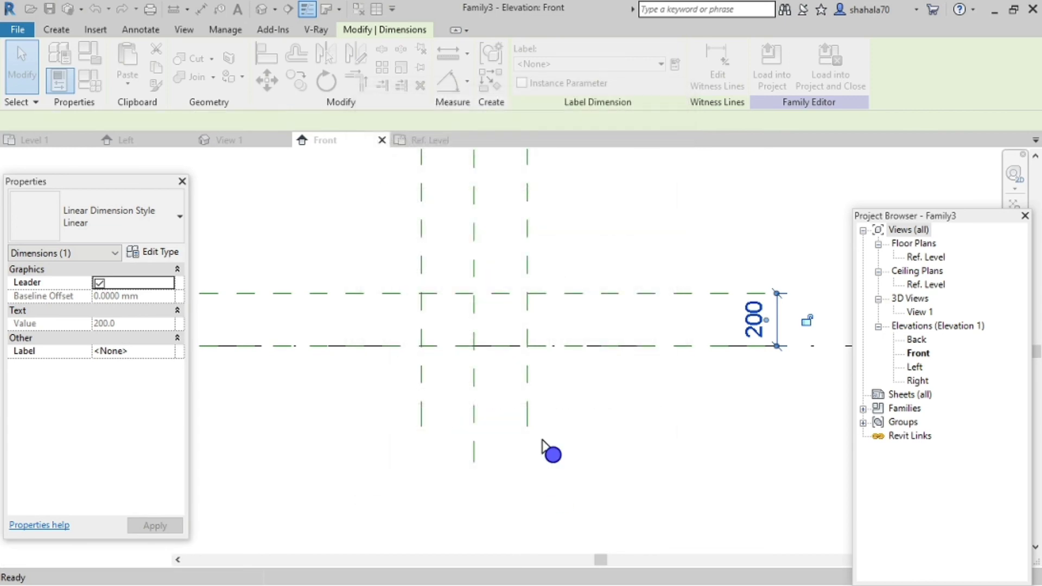
Step: In the Ref. Level plan, label the overall dimension between the outer vertical reference planes with a new family type parameter named length
left_click(423, 142)
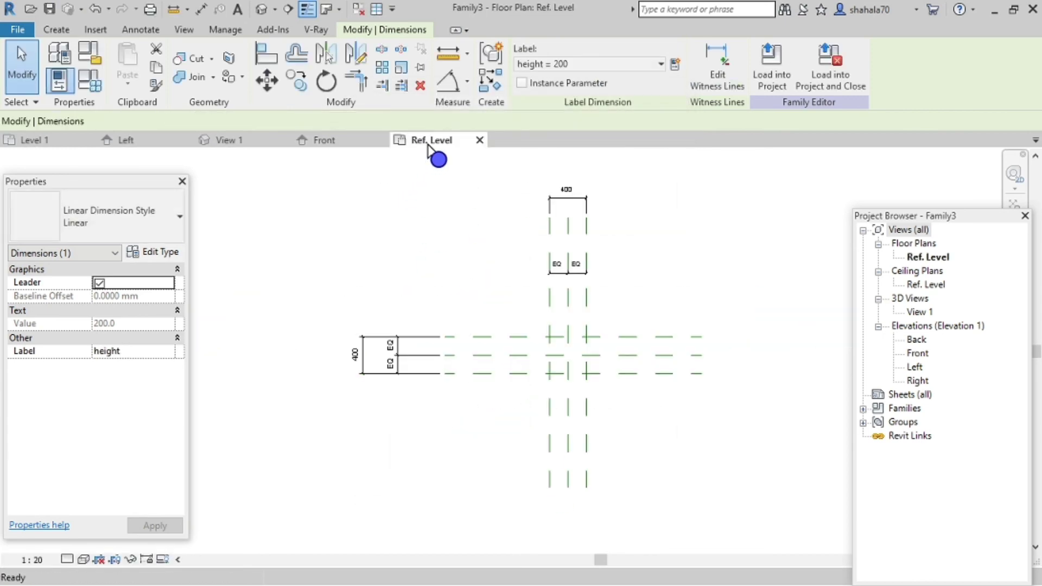
left_click(521, 274)
scroll(596, 196, "up", 3)
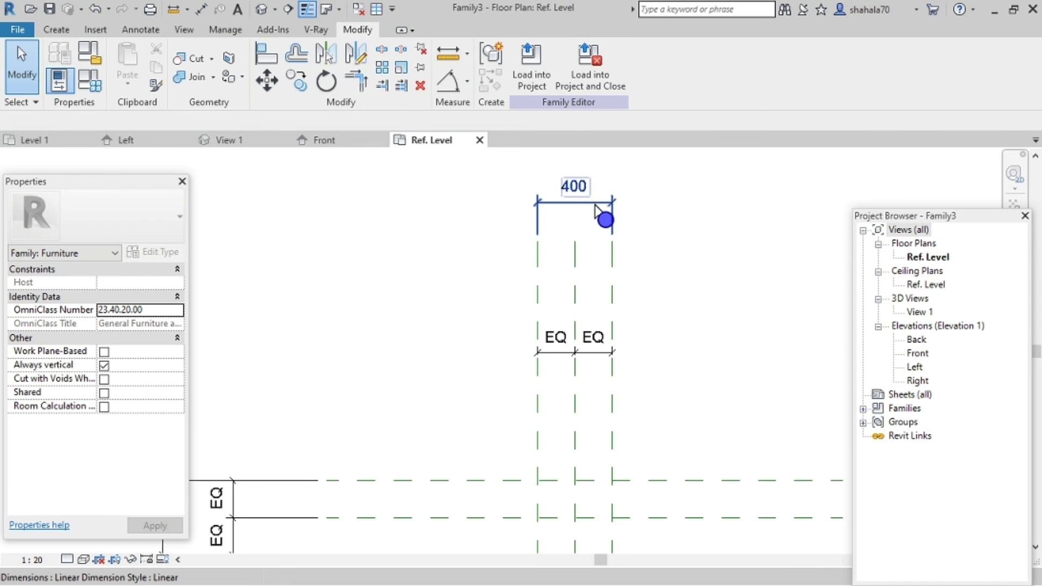
left_click(675, 64)
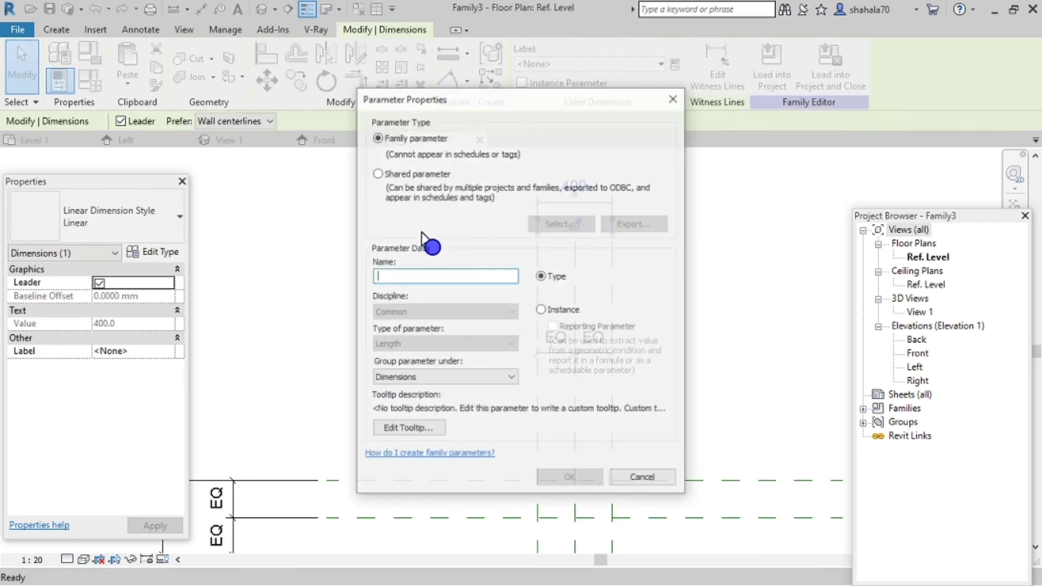
type("lenght")
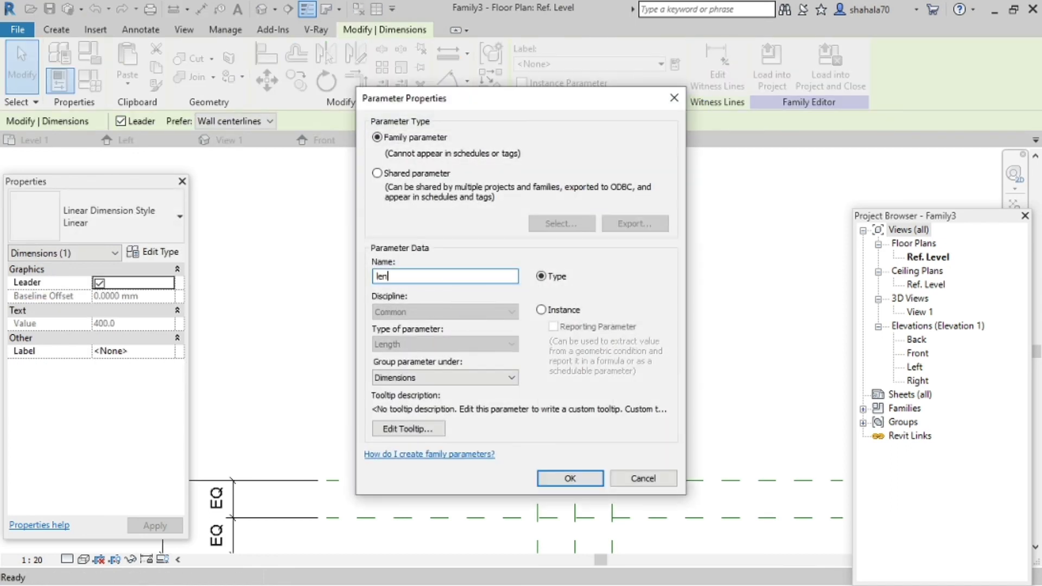
key("BackSpace")
key("BackSpace")
key("BackSpace")
type("gth")
left_click(549, 479)
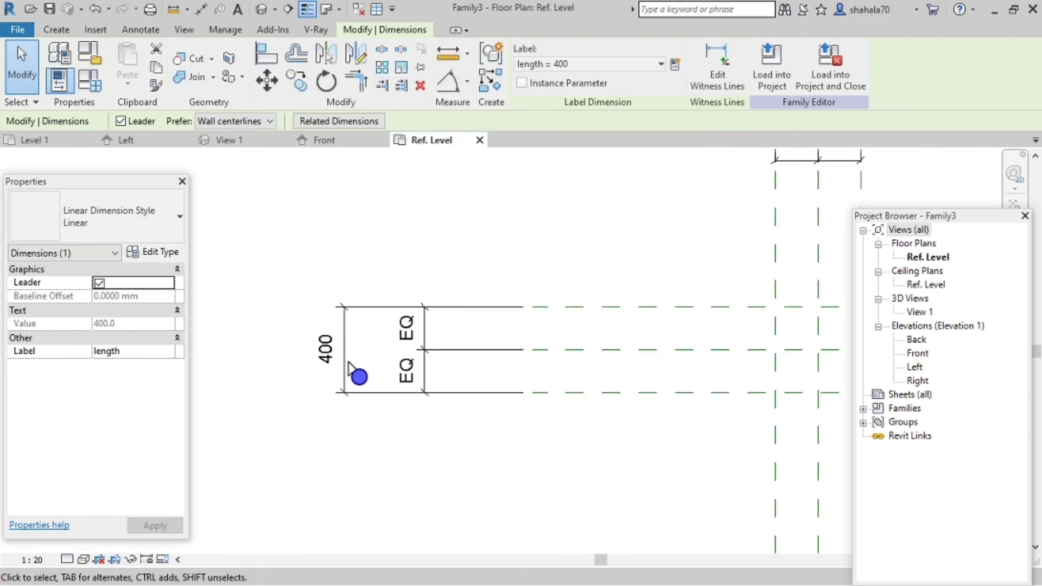
Step: Label the overall dimension between the outer horizontal reference planes with a new family type parameter named width
left_click(348, 363)
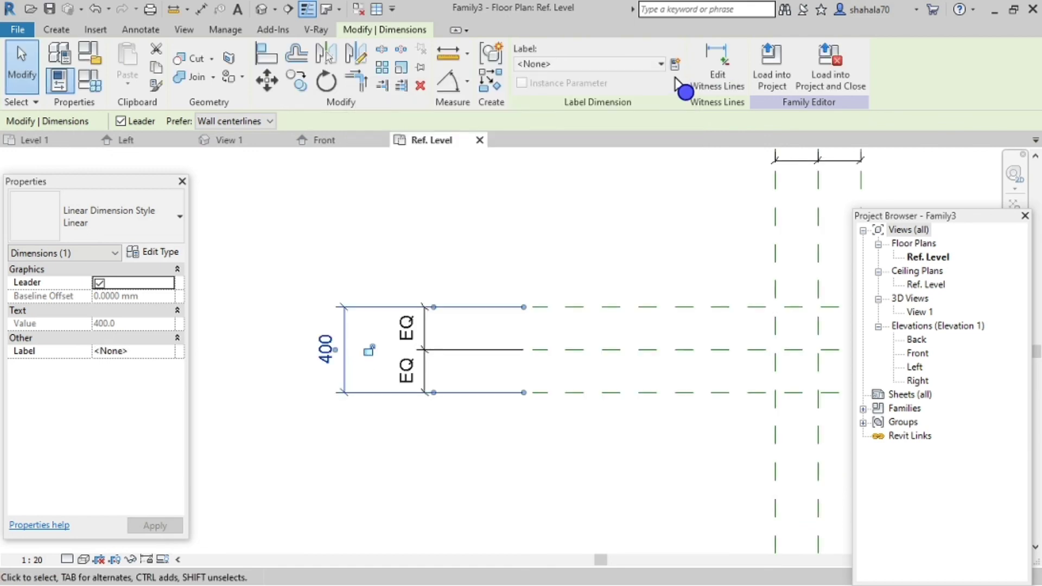
left_click(676, 79)
type("width")
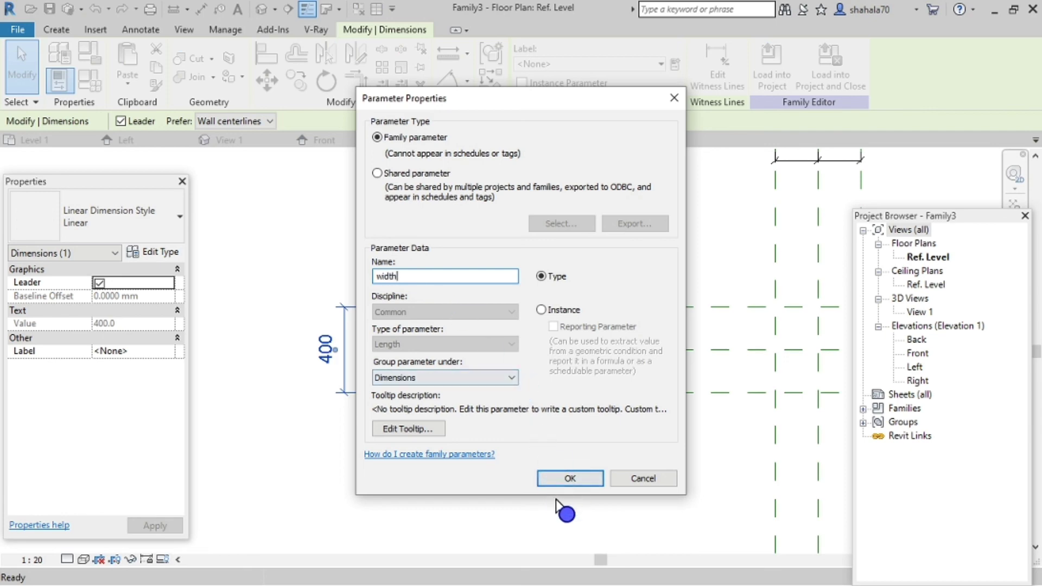
left_click(568, 479)
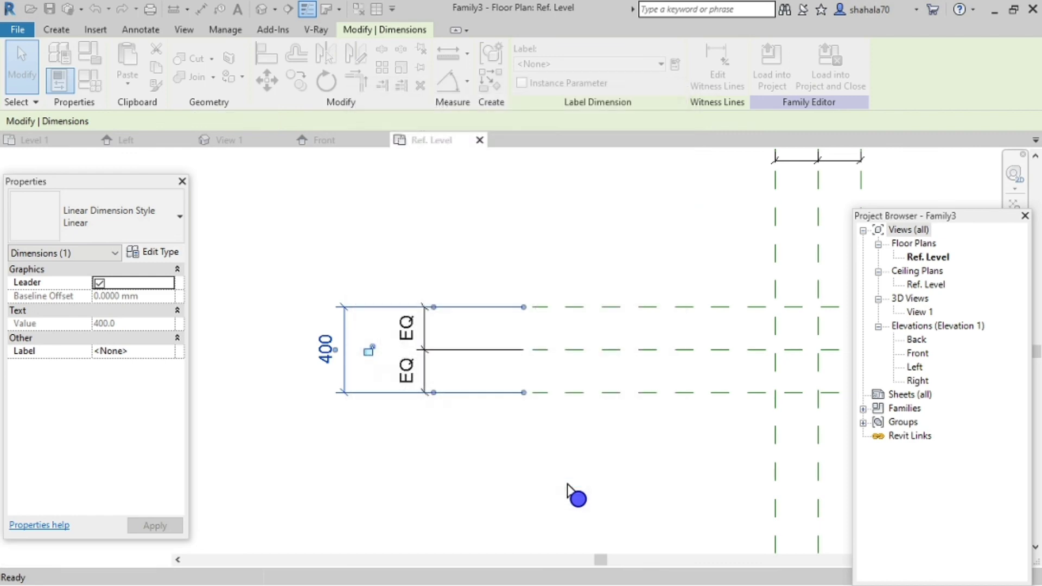
Step: Start an extrusion in the Ref. Level plan and sketch a rectangle inside the four outer reference planes
scroll(470, 461, "down", 3)
scroll(460, 451, "up", 4)
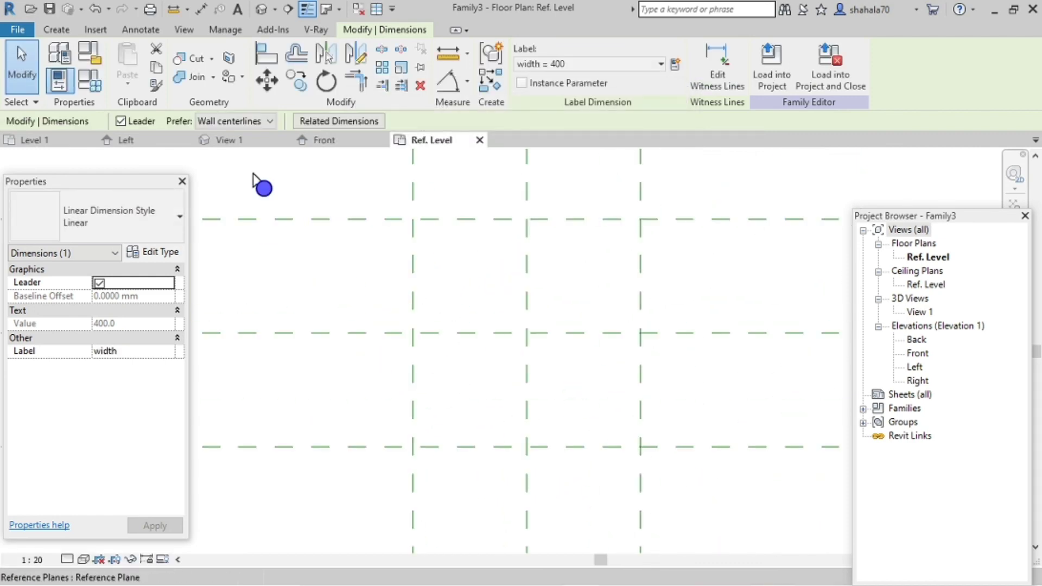
left_click(56, 30)
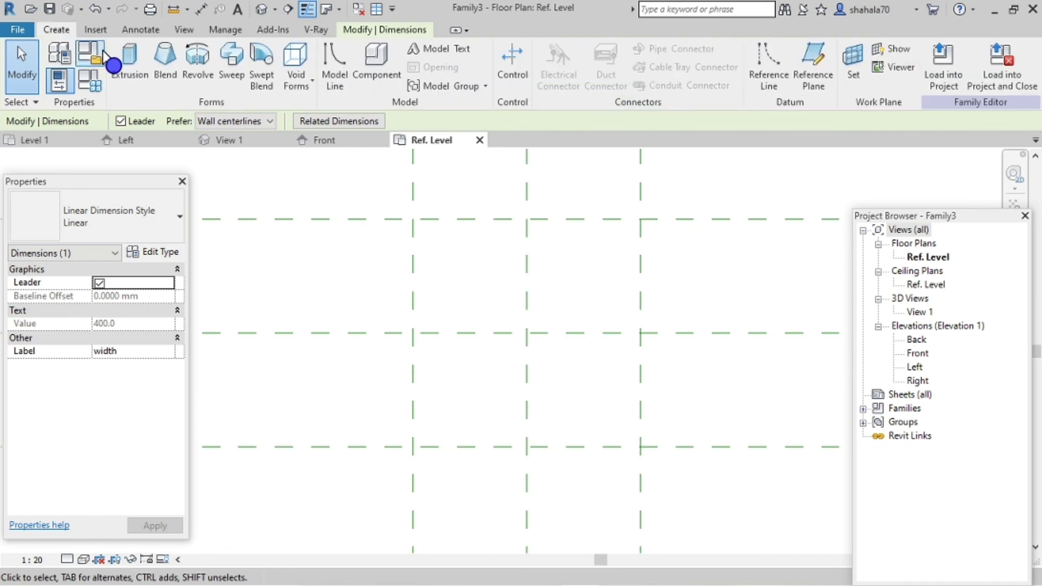
left_click(126, 62)
scroll(516, 314, "up", 1)
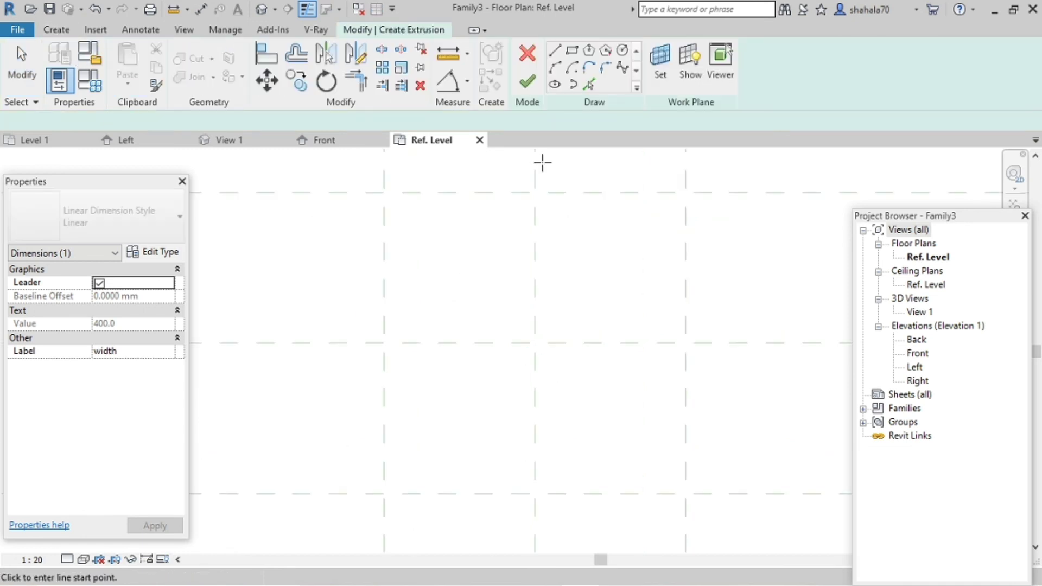
left_click(572, 50)
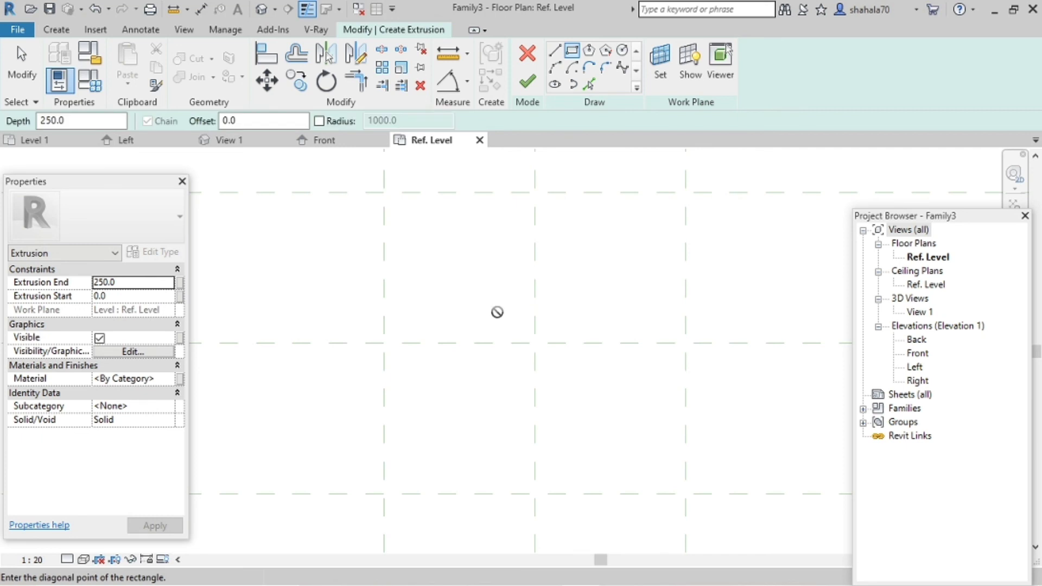
left_click(430, 236)
left_click(637, 429)
key("Escape")
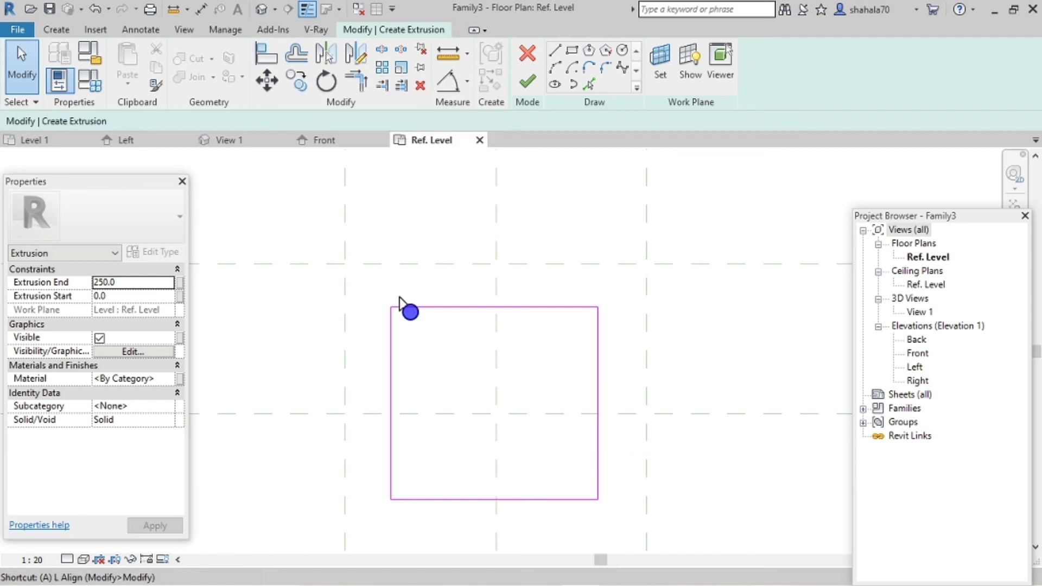
Step: Align and lock the rectangle's four sides to the outer reference planes, and finish the extrusion
key("a")
key("l")
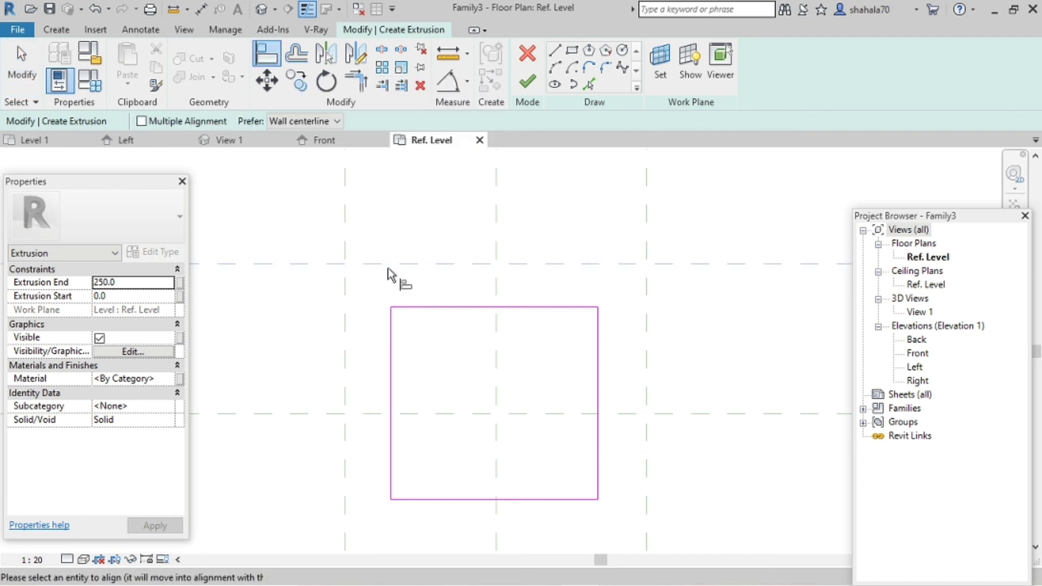
left_click(387, 266)
left_click(417, 308)
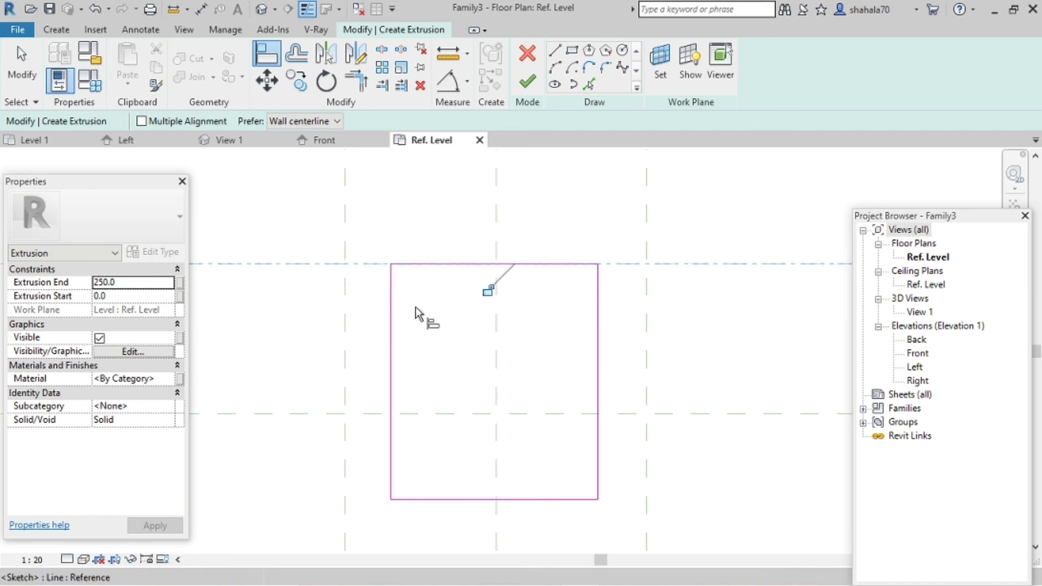
left_click(345, 352)
left_click(390, 375)
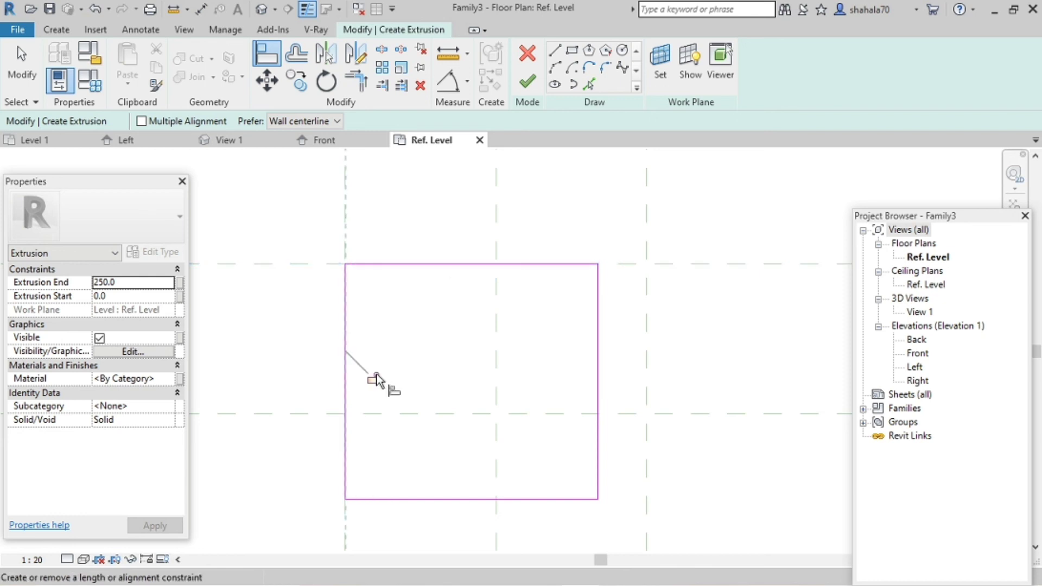
scroll(369, 383, "down", 4)
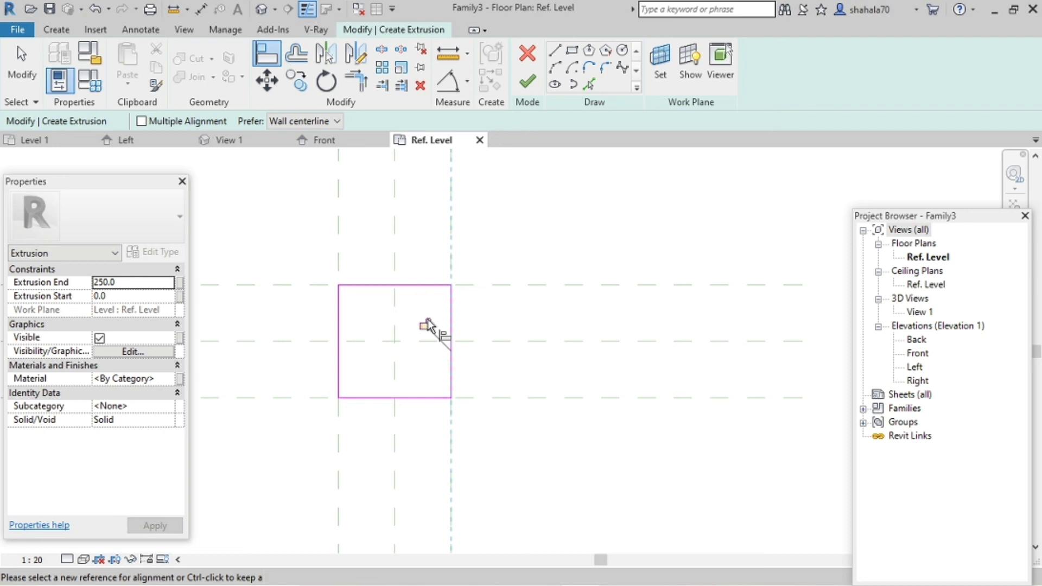
left_click(191, 400)
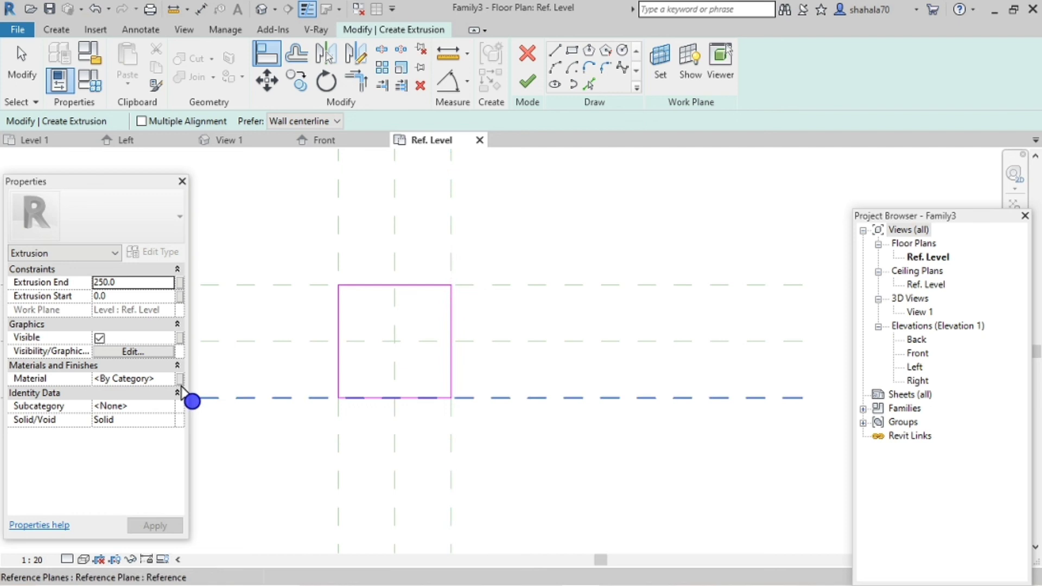
Step: In the front elevation, align the top of the extrusion to the upper horizontal reference plane, lock it, and end aligning
left_click(549, 434)
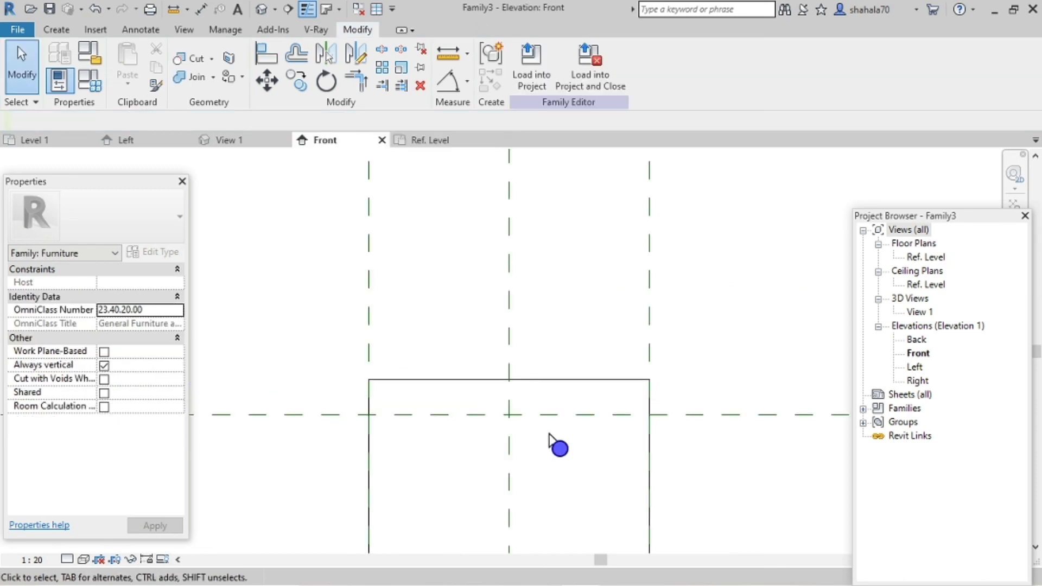
scroll(549, 434, "down", 2)
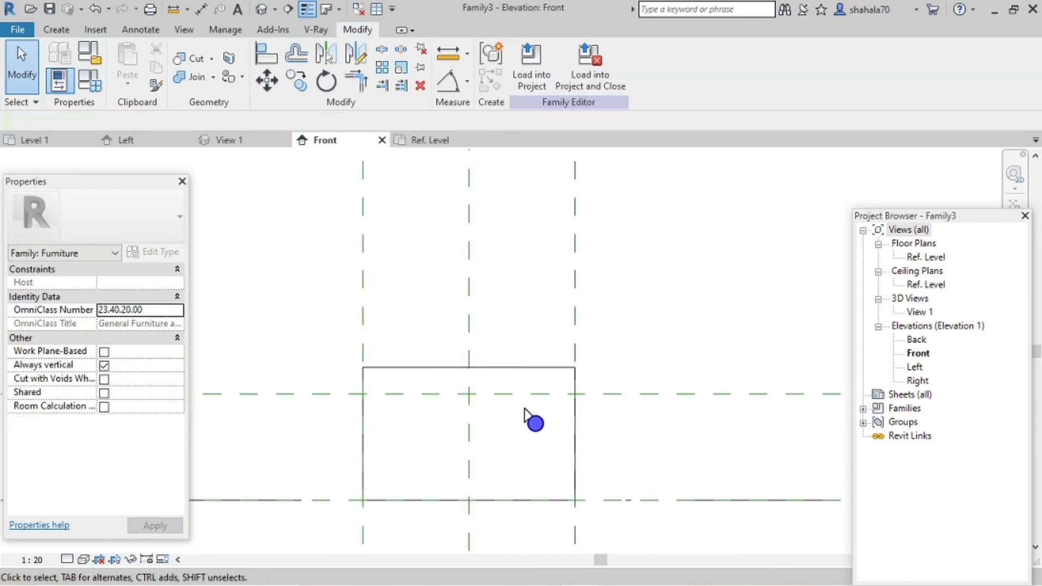
key("a")
key("l")
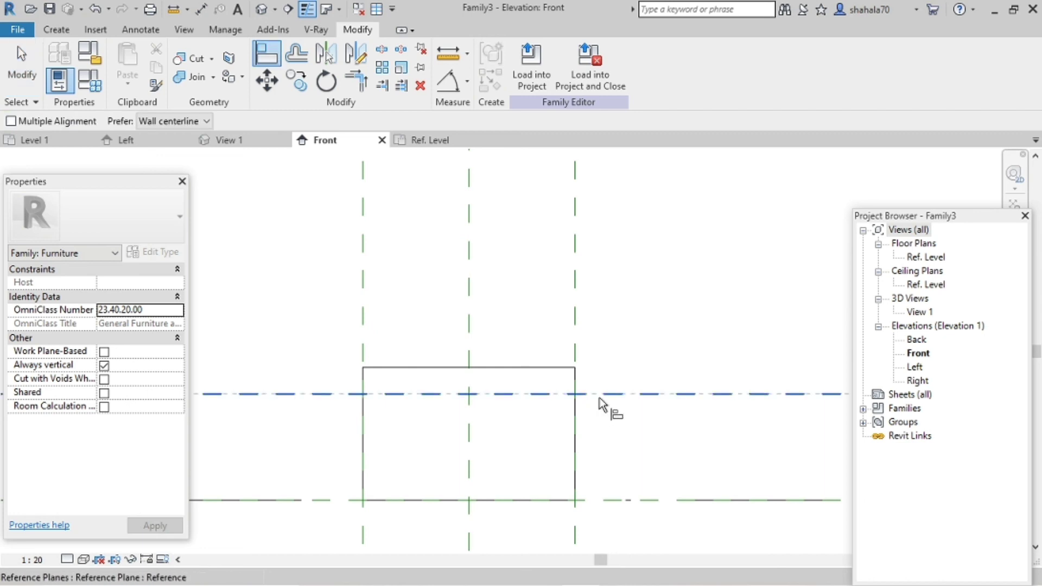
left_click(599, 404)
left_click(556, 368)
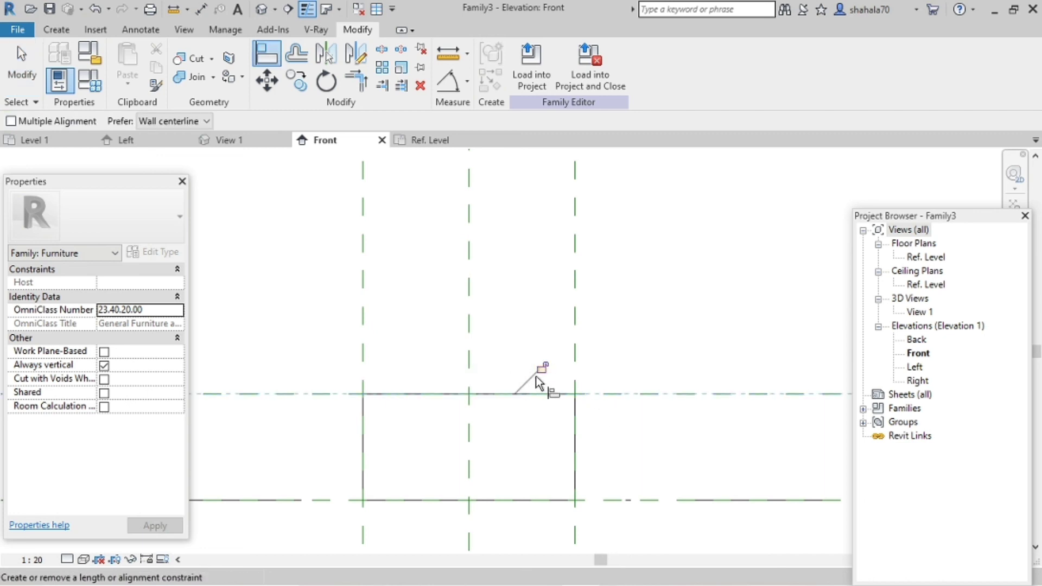
left_click(543, 368)
scroll(545, 373, "down", 4)
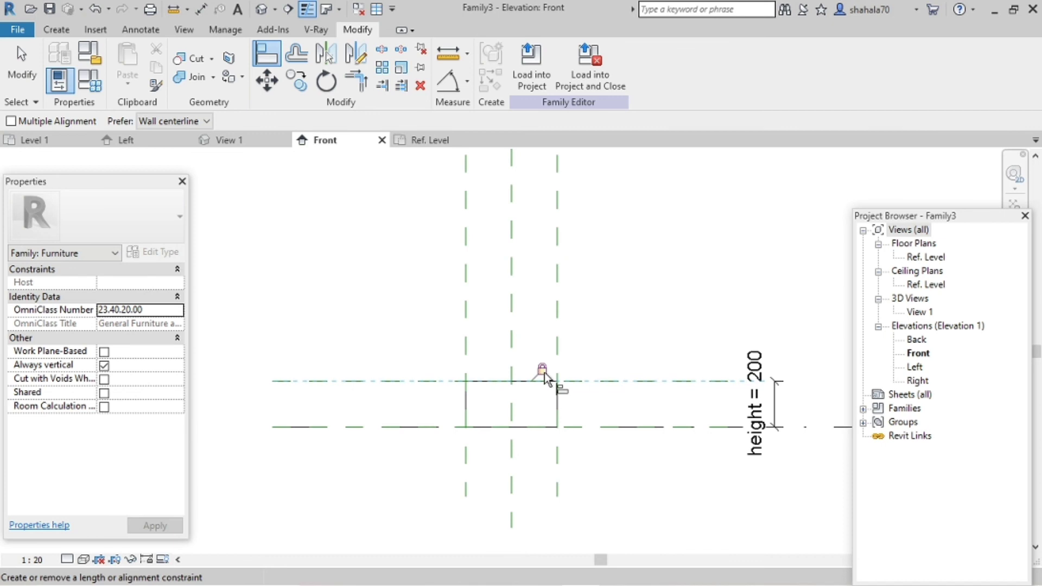
scroll(545, 373, "down", 3)
scroll(545, 373, "up", 3)
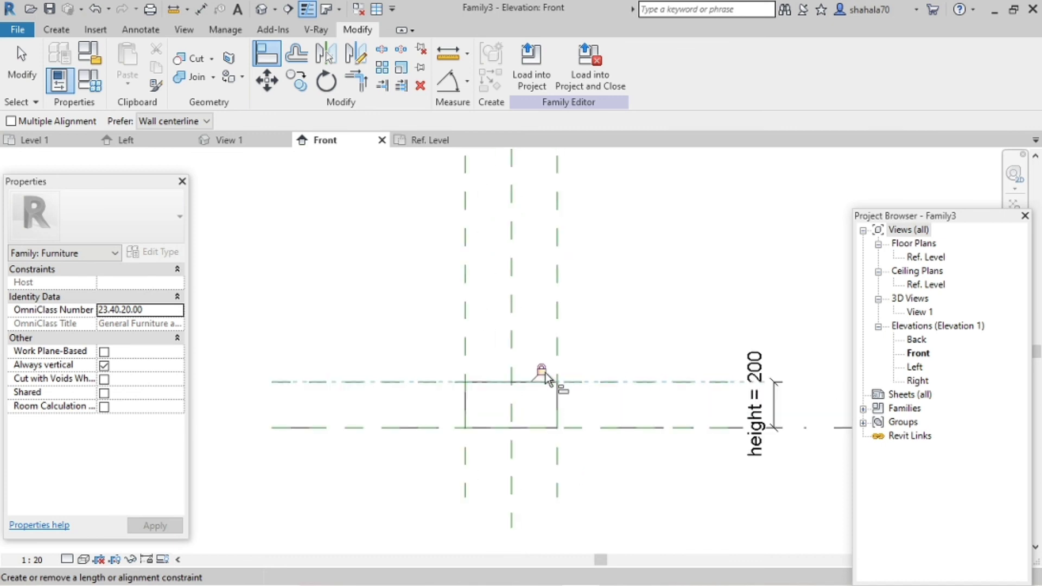
key("Escape")
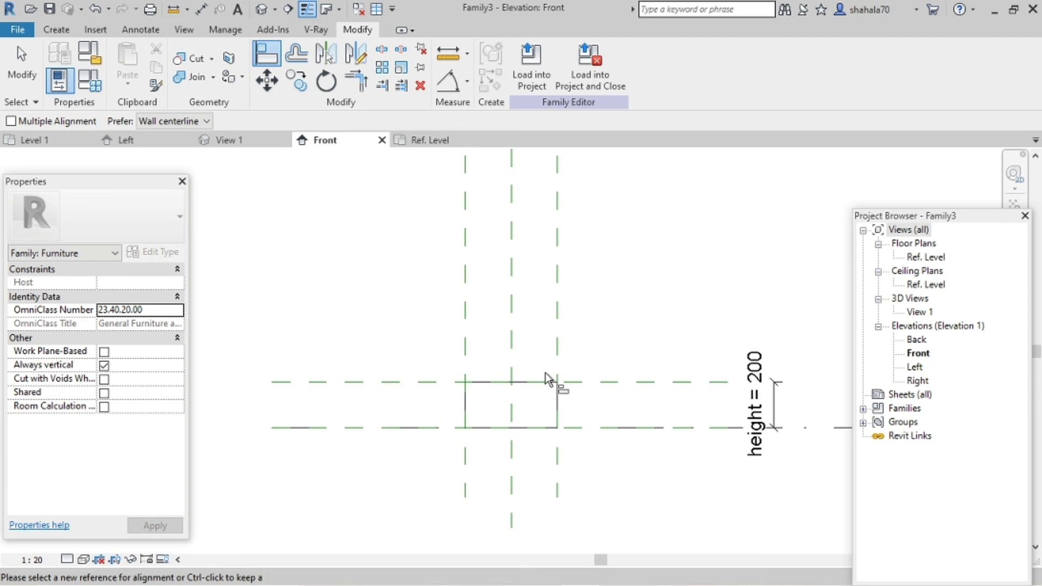
left_click(546, 374)
key("Escape")
key("Escape")
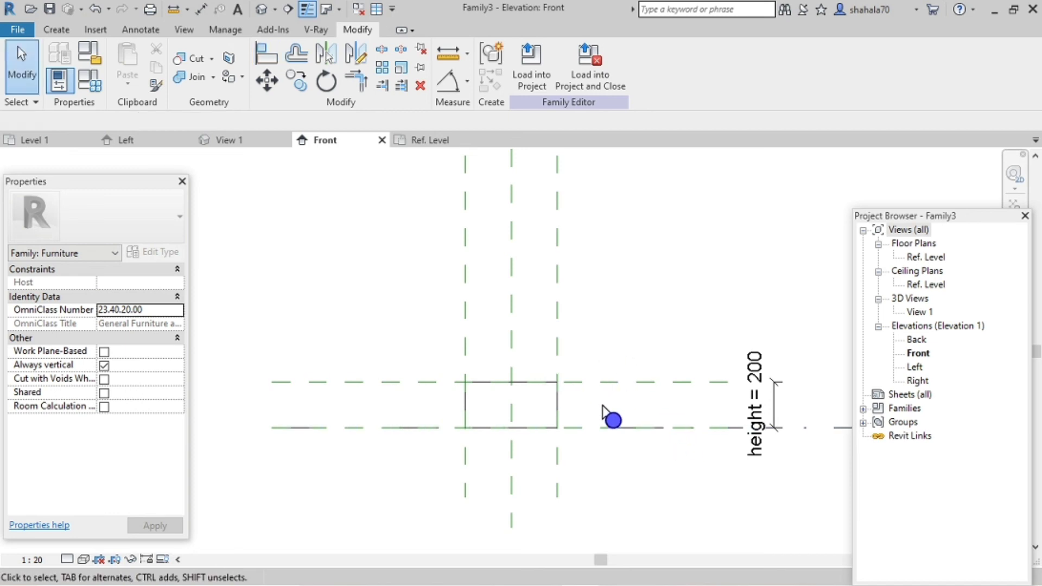
left_click(93, 88)
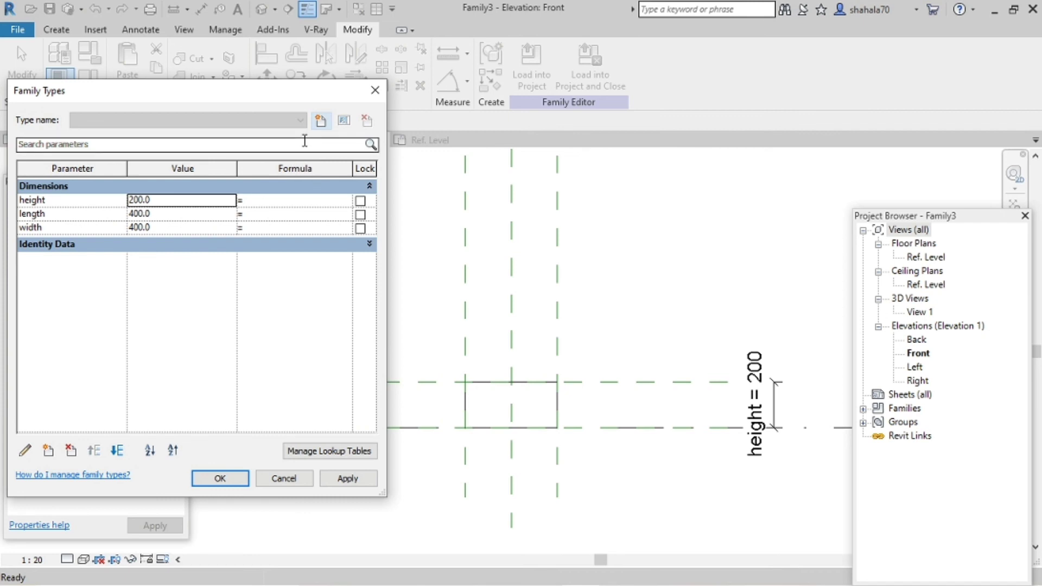
left_click(321, 120)
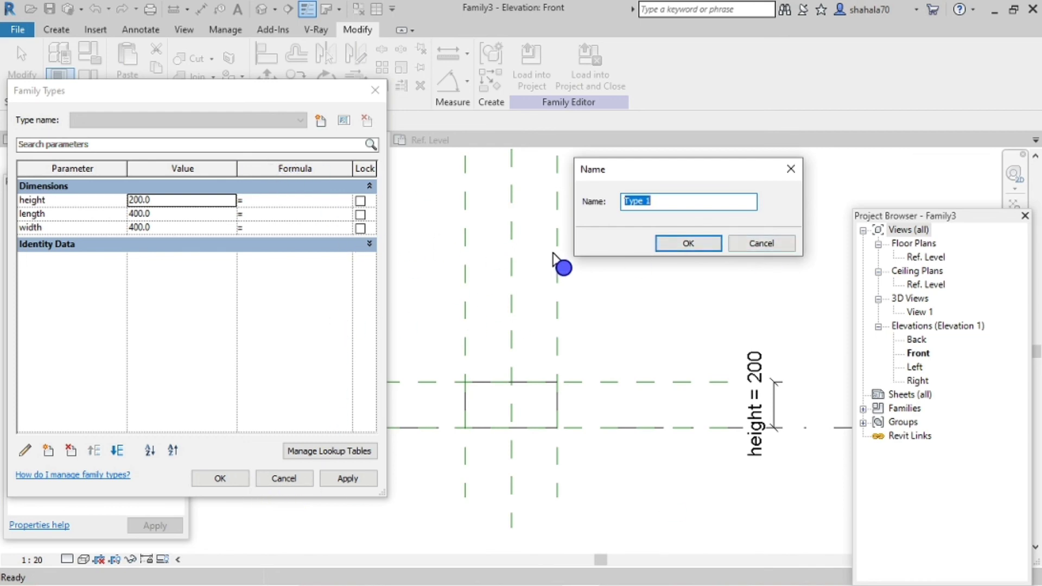
left_click(748, 244)
left_click(280, 480)
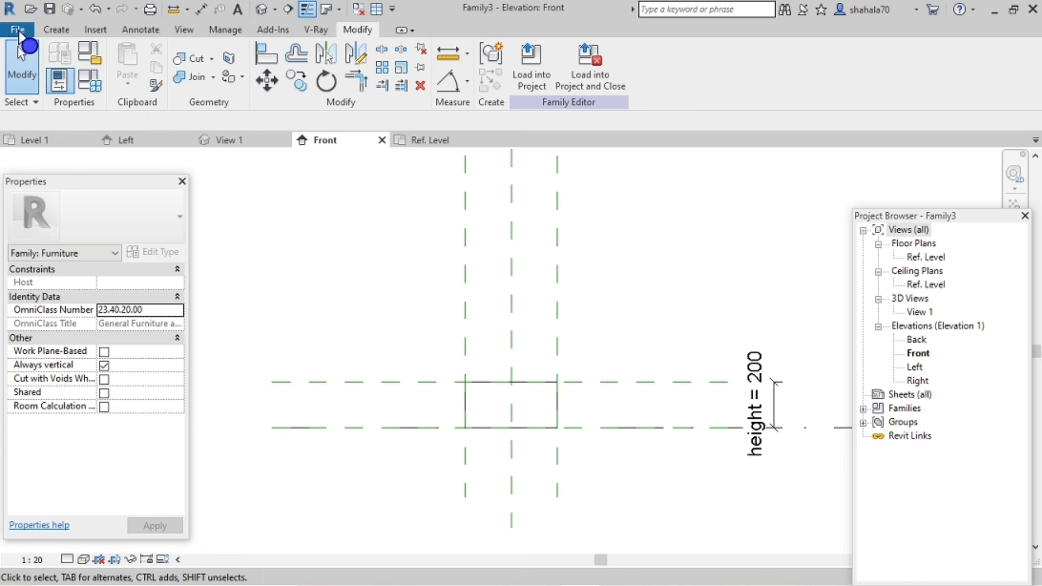
Step: Export the family types to a text file named extrusion.txt in the project folder
left_click(18, 30)
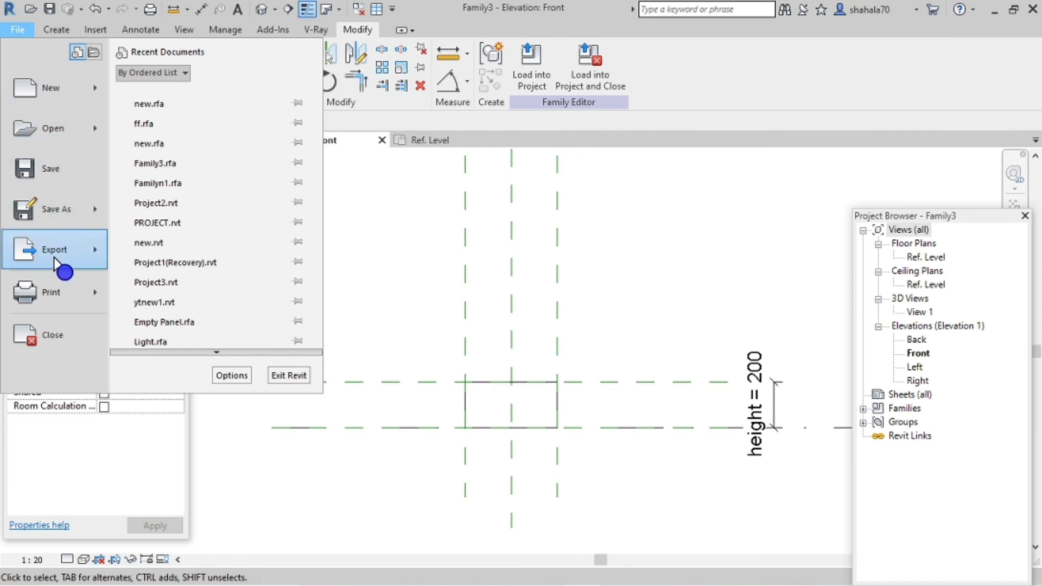
mouse_move(57, 260)
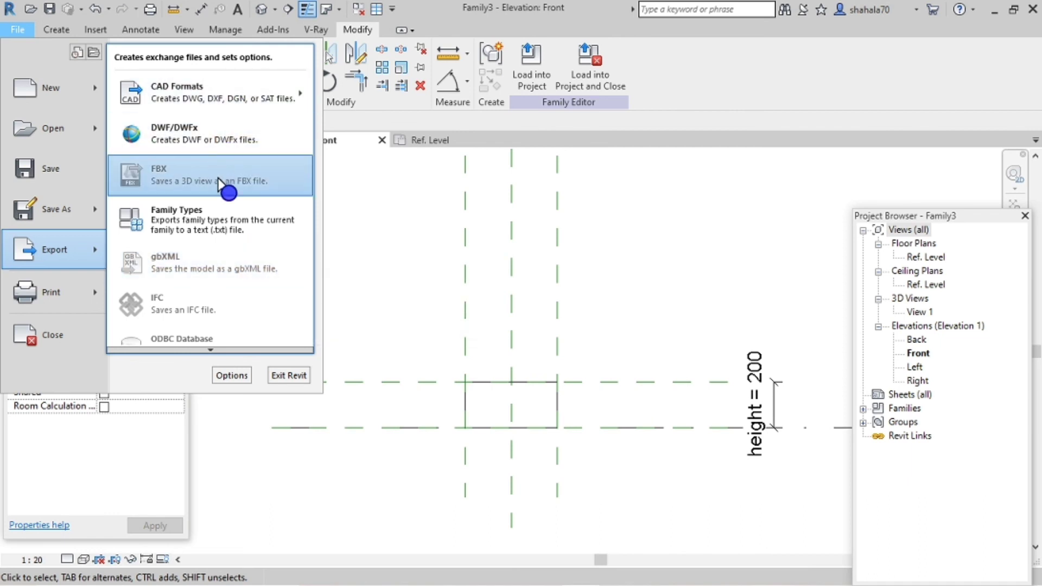
left_click(191, 233)
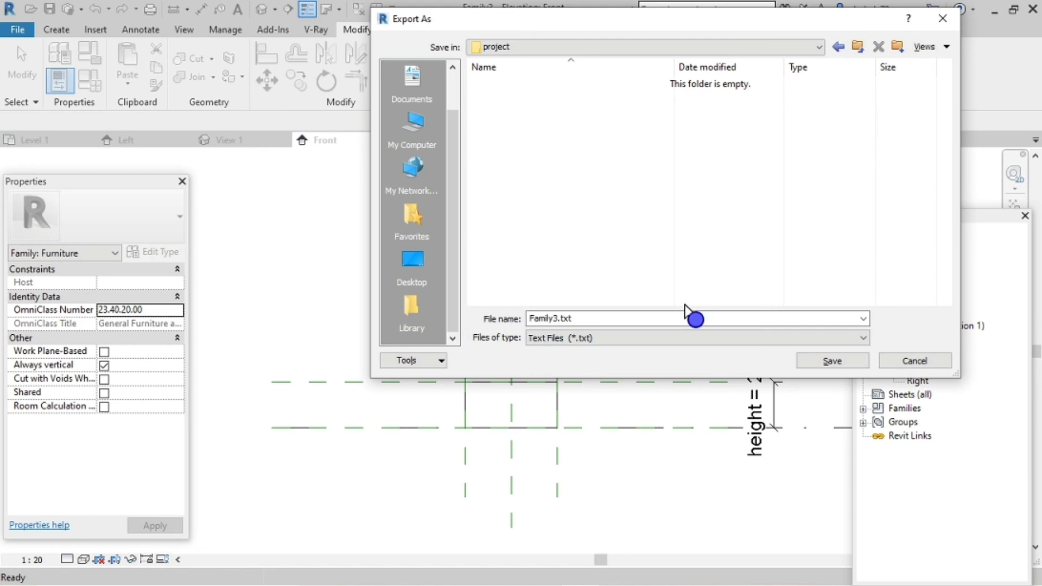
left_click_drag(681, 318, 535, 318)
left_click_drag(535, 318, 520, 314)
key("BackSpace")
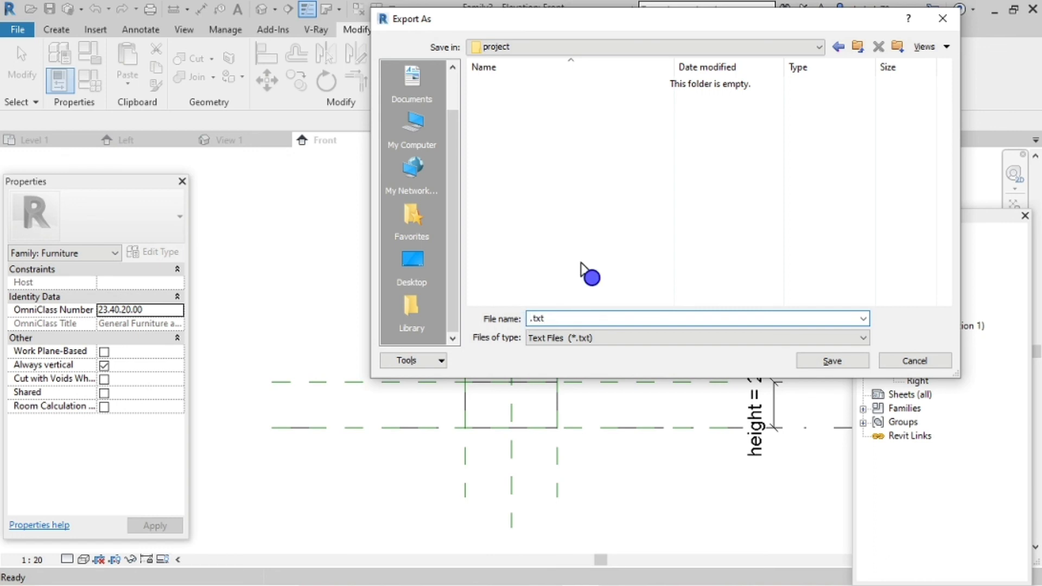
type("n")
key("BackSpace")
type("extrus")
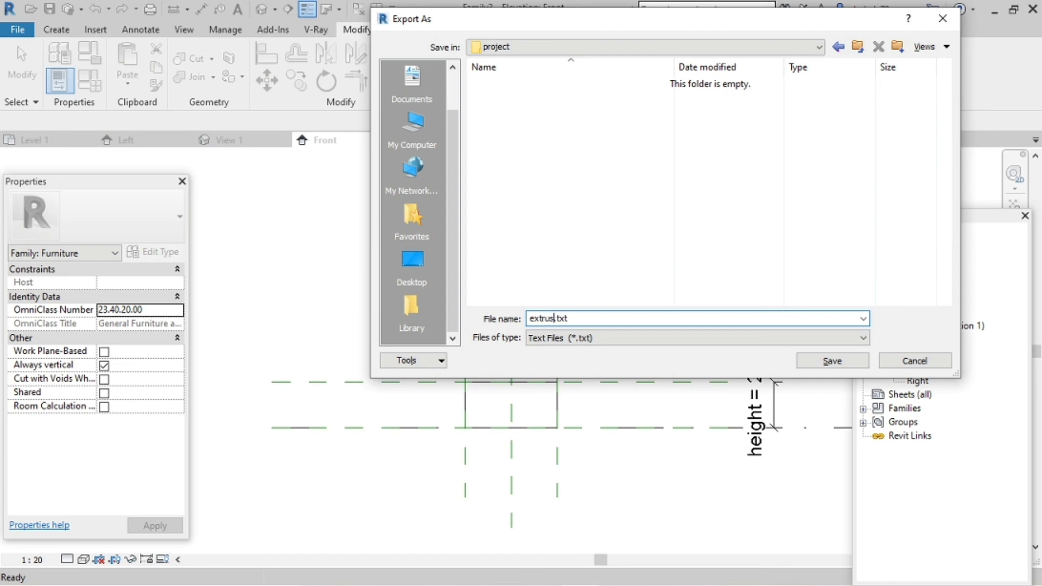
type("ion")
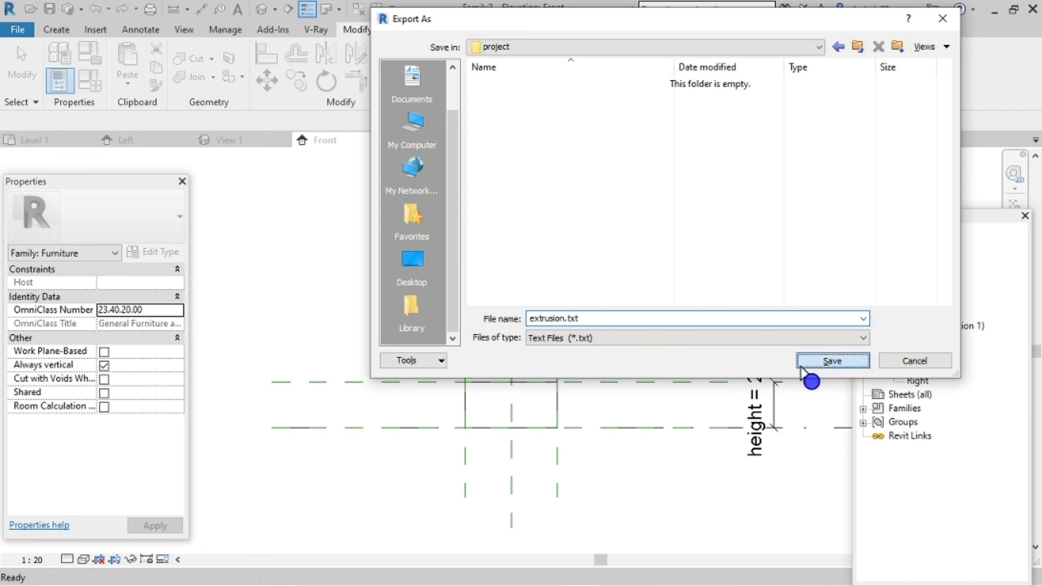
left_click(803, 369)
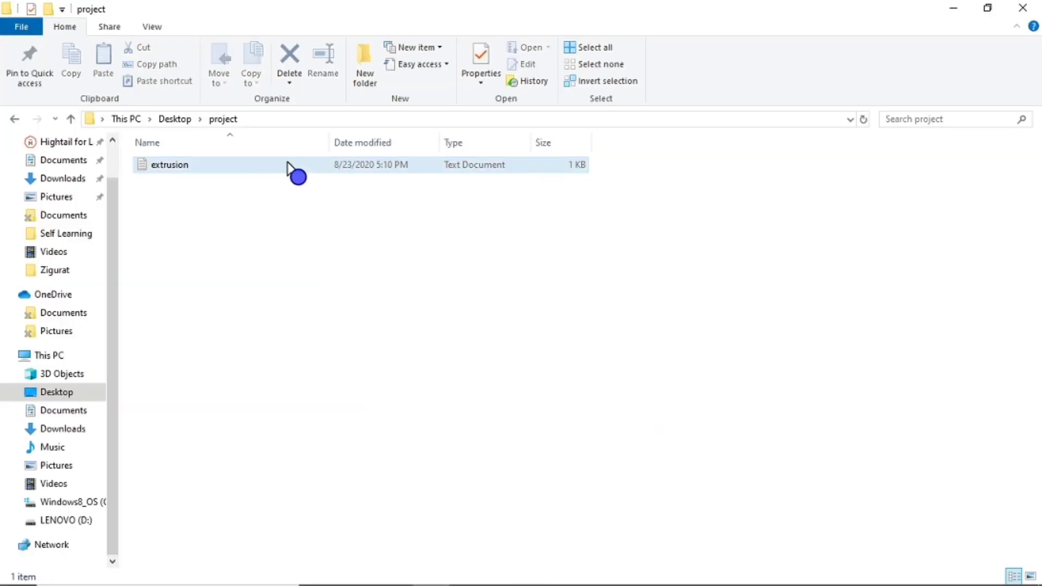
Step: Open the exported extrusion text file from the project folder, examine its parameter header and values, and close it
double_click(295, 164)
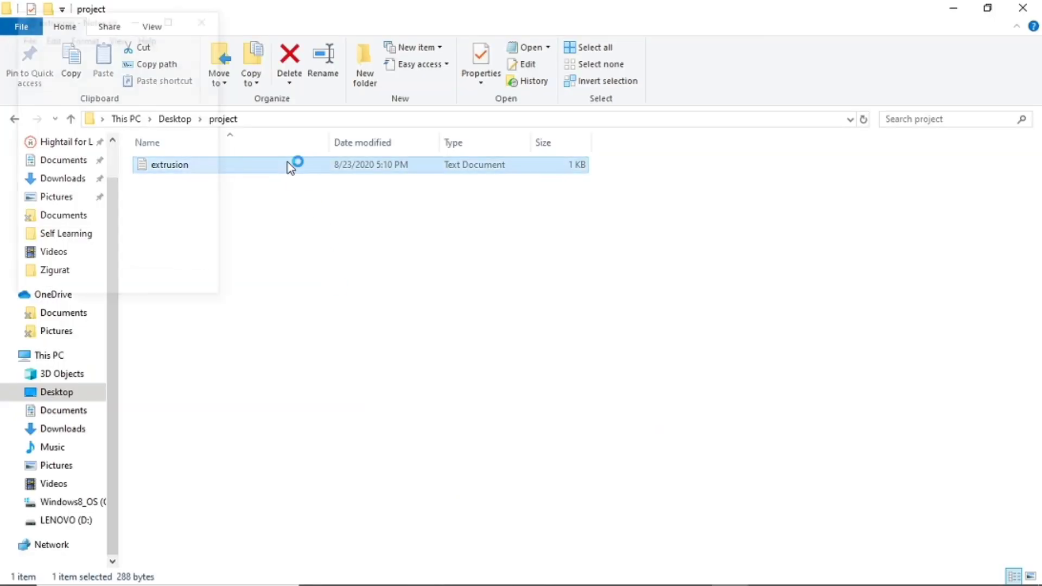
left_click(170, 17)
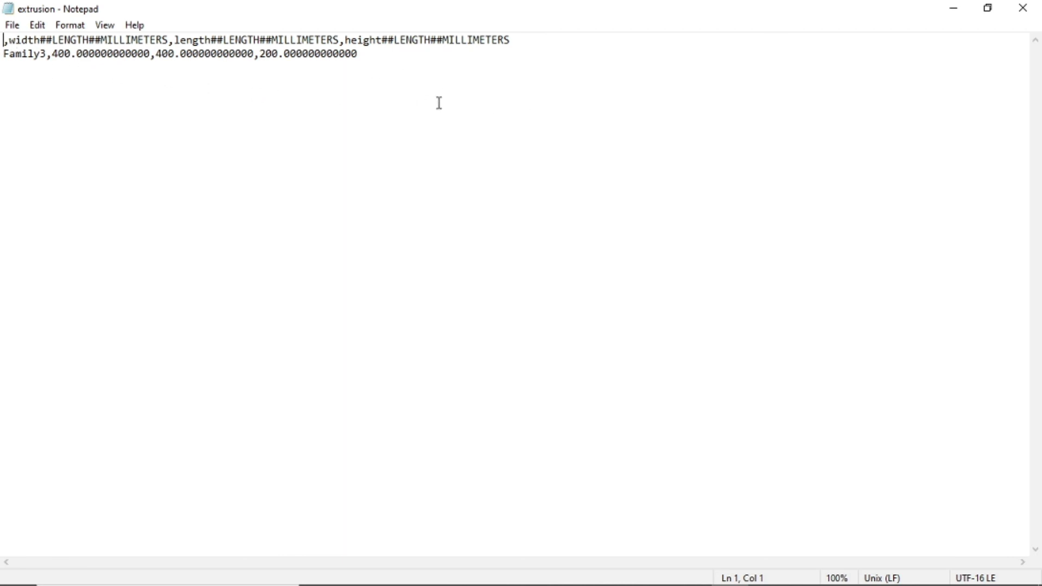
left_click(1023, 8)
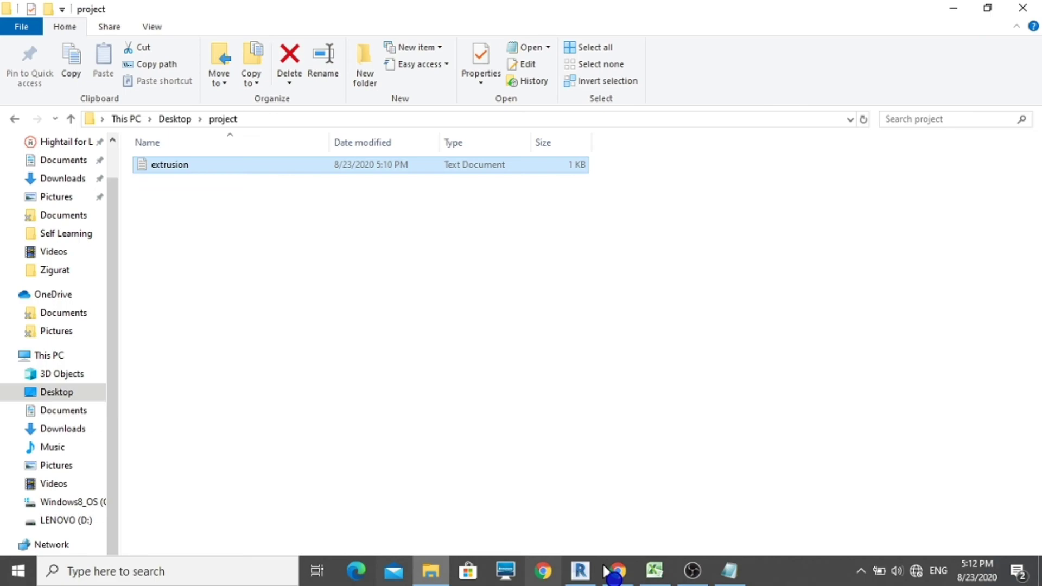
left_click(730, 571)
left_click(1023, 8)
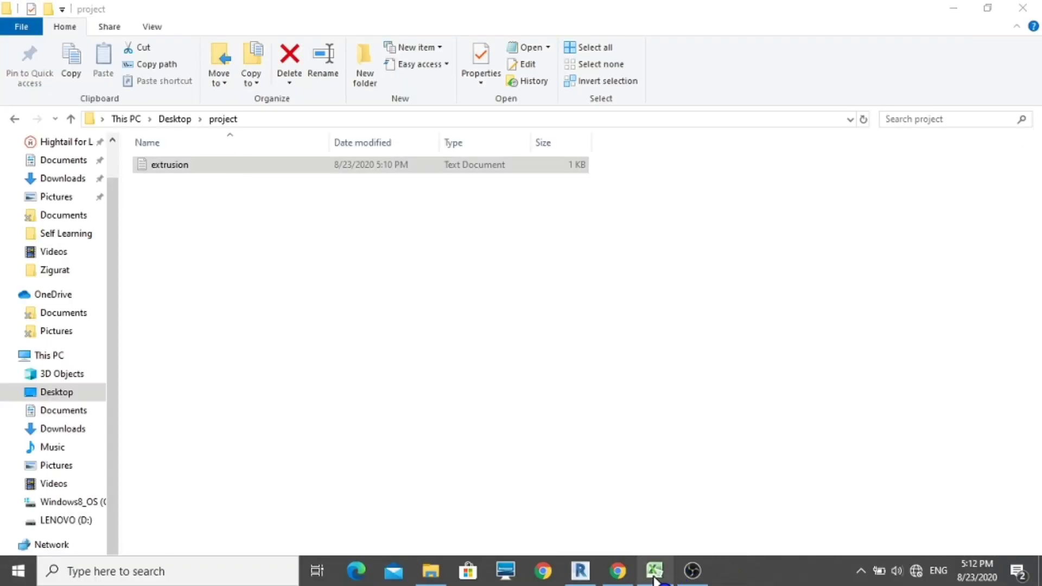
Step: Switch to Excel and open the extrusion text file from the project folder, showing all file types
left_click(655, 570)
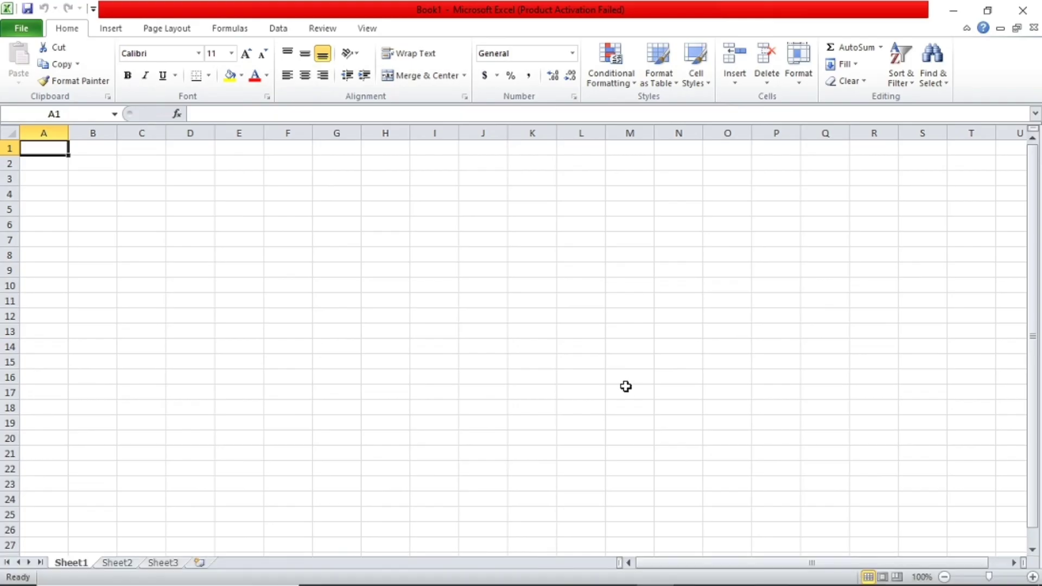
left_click(17, 27)
key("Escape")
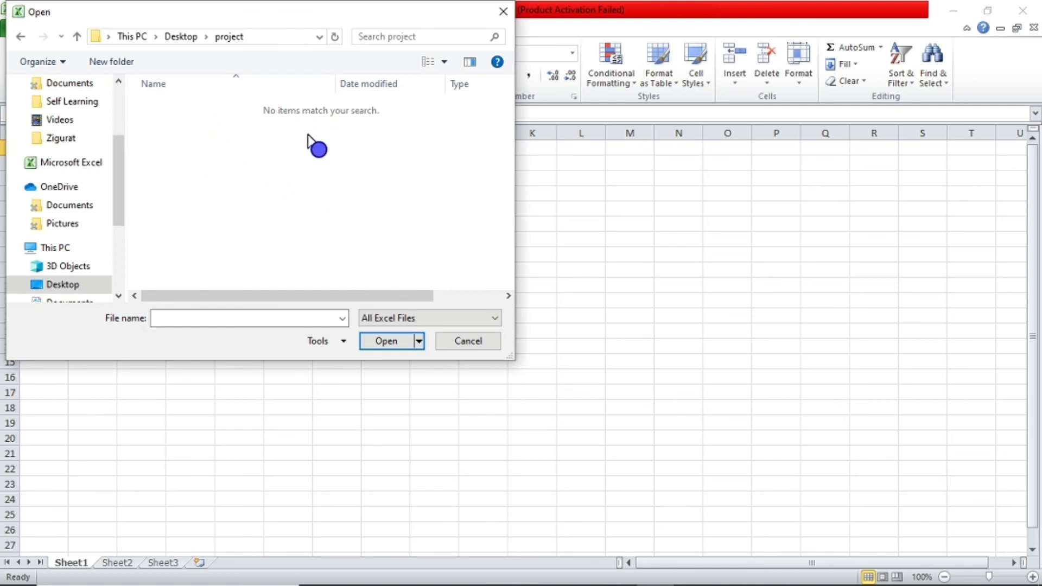
left_click(407, 320)
left_click(408, 334)
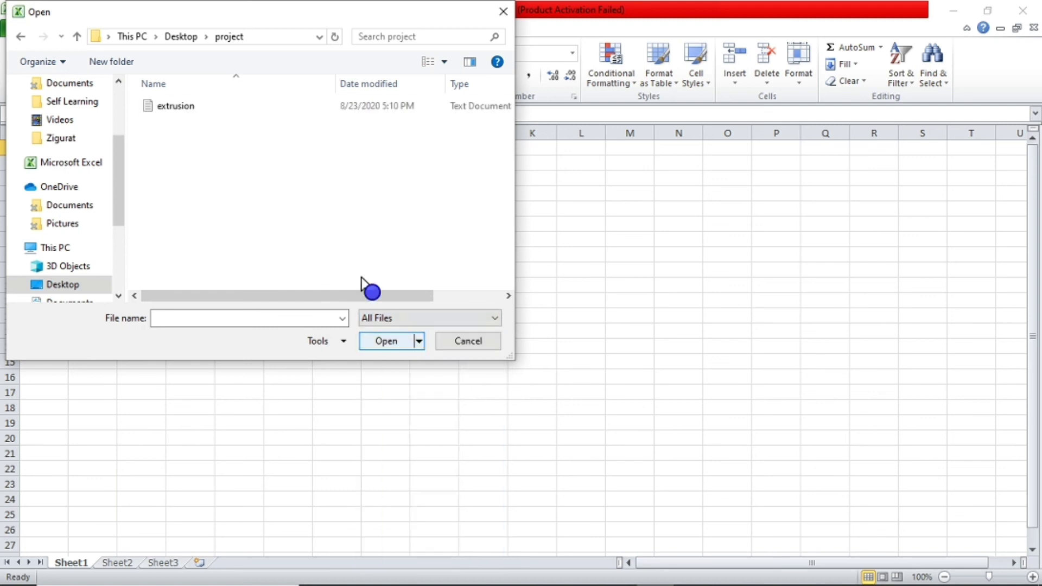
left_click(216, 114)
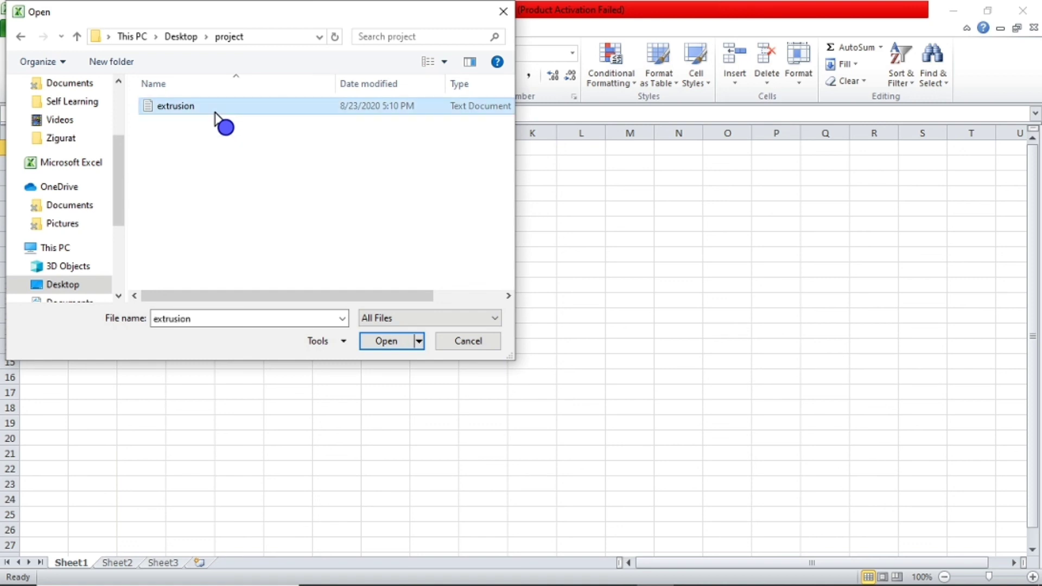
left_click(362, 342)
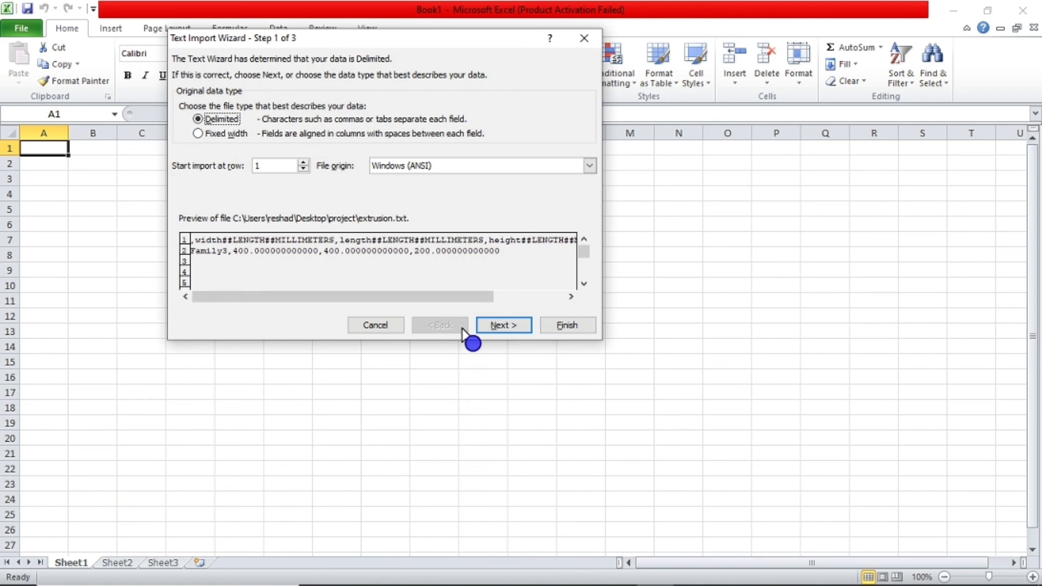
Step: Import the text as delimited data with comma added as a delimiter and the text qualifier set to {none}
left_click(483, 330)
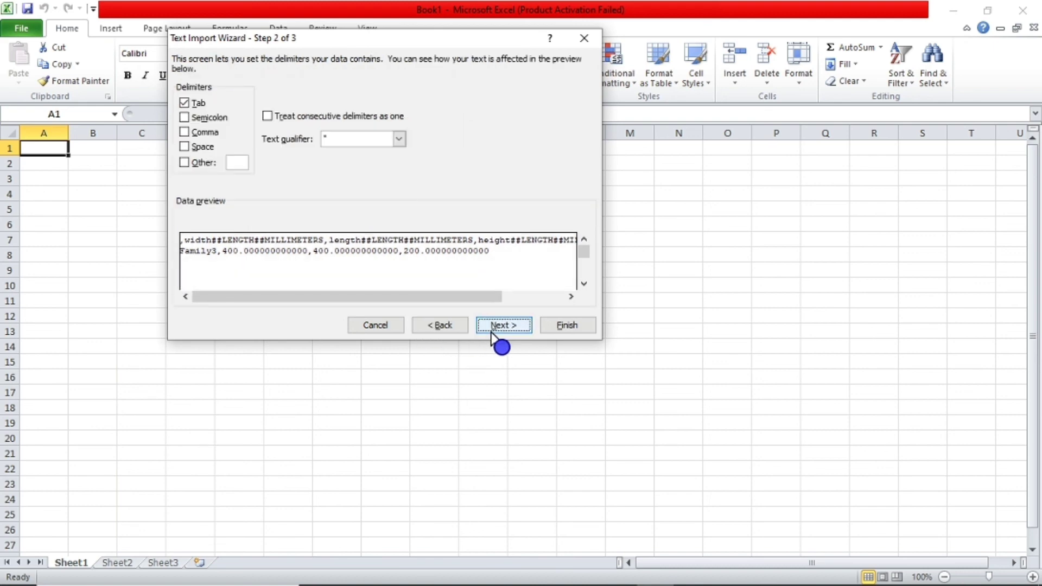
left_click(202, 132)
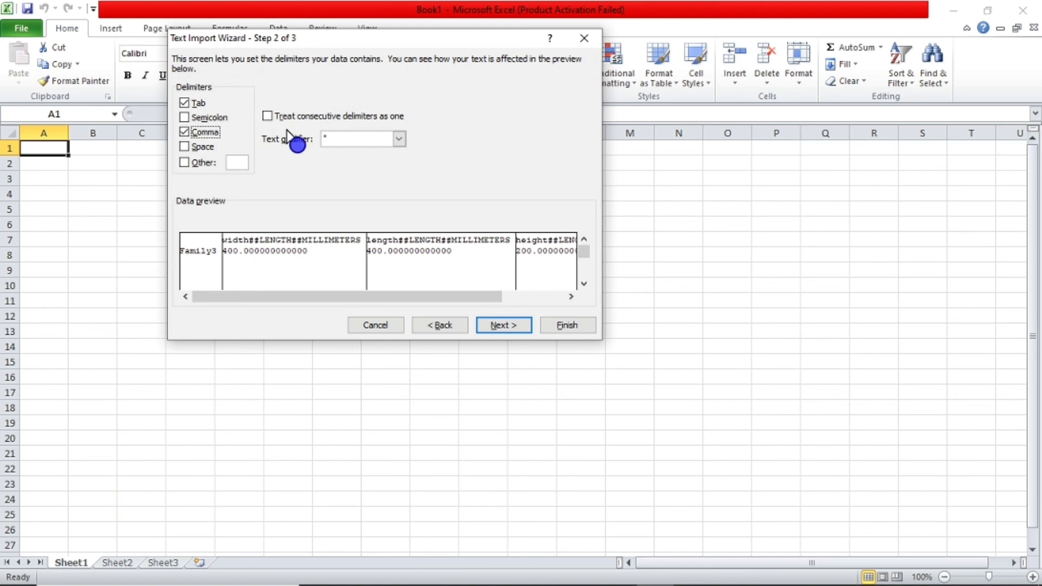
left_click(399, 139)
left_click(358, 172)
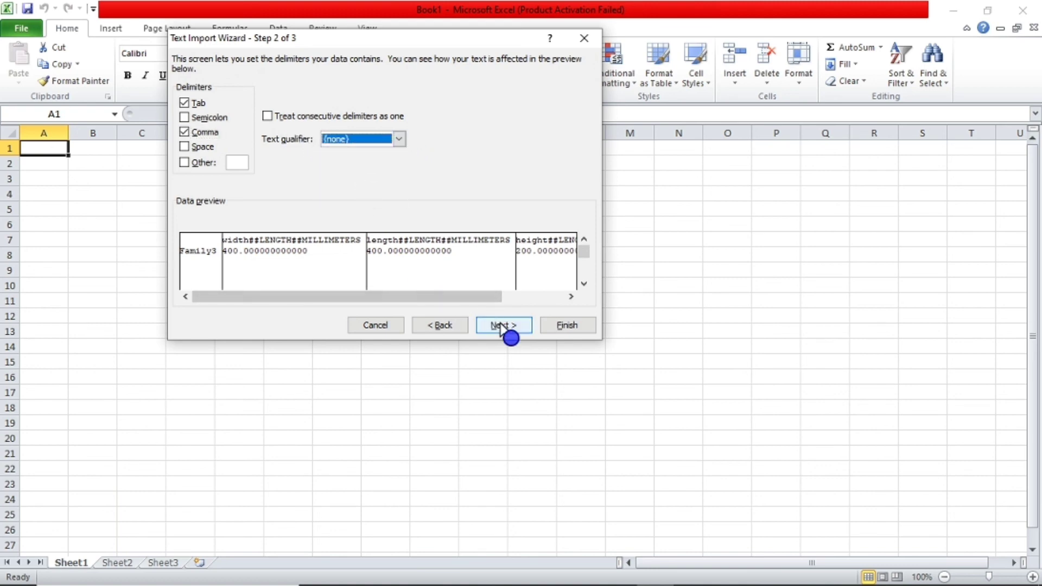
left_click(503, 325)
left_click(564, 326)
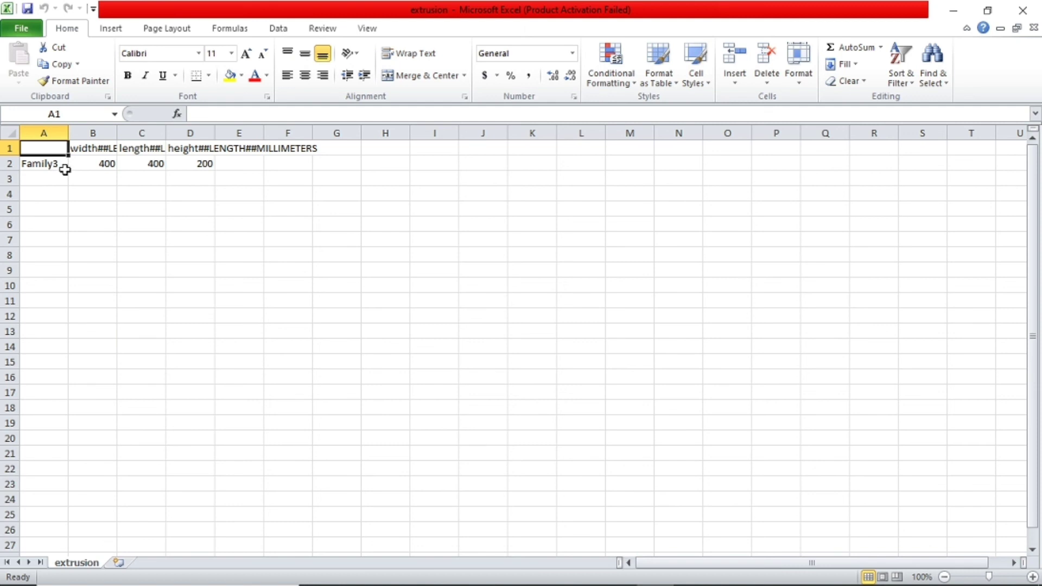
Step: Copy the Family3 row in A2:D2 into rows 3 to 9
left_click(45, 165)
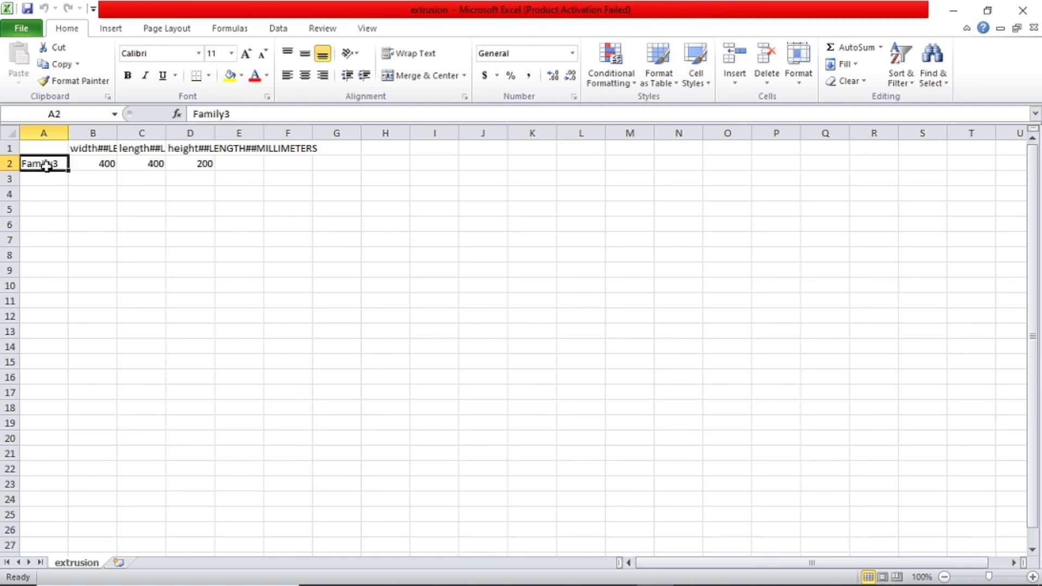
left_click_drag(56, 170, 184, 163)
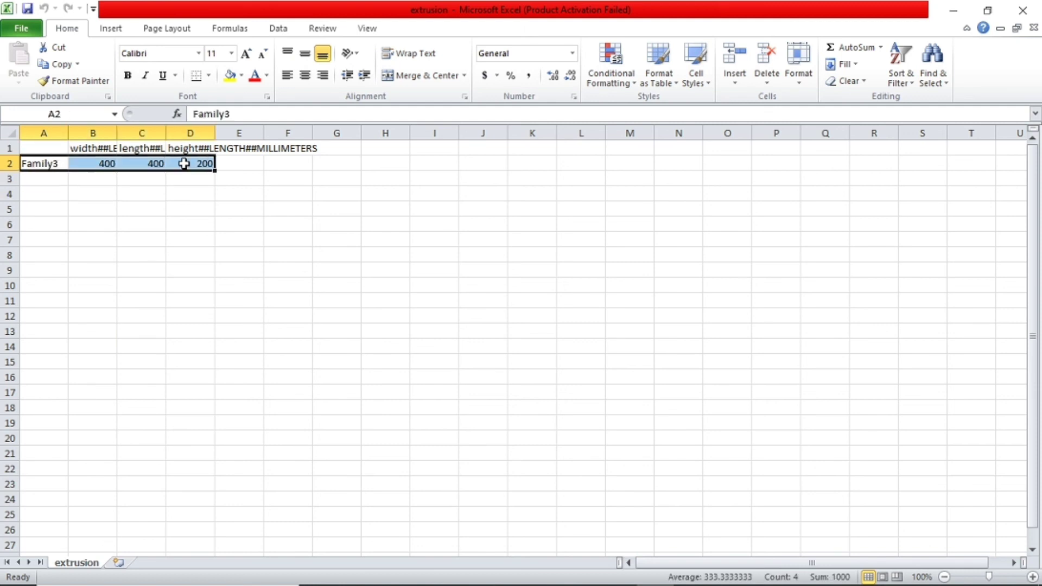
key("ctrl+c")
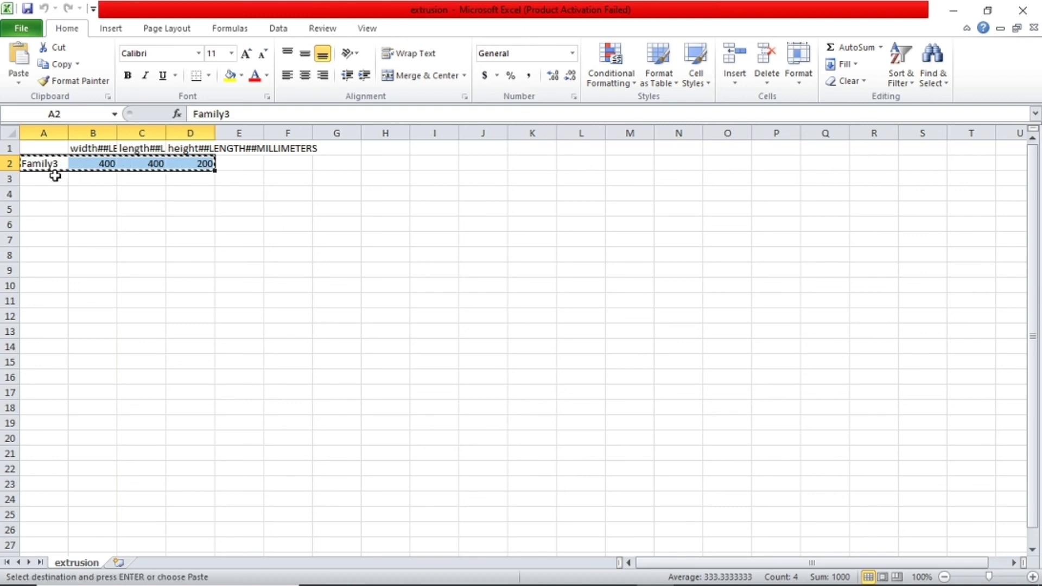
left_click_drag(52, 175, 40, 271)
key("ctrl+v")
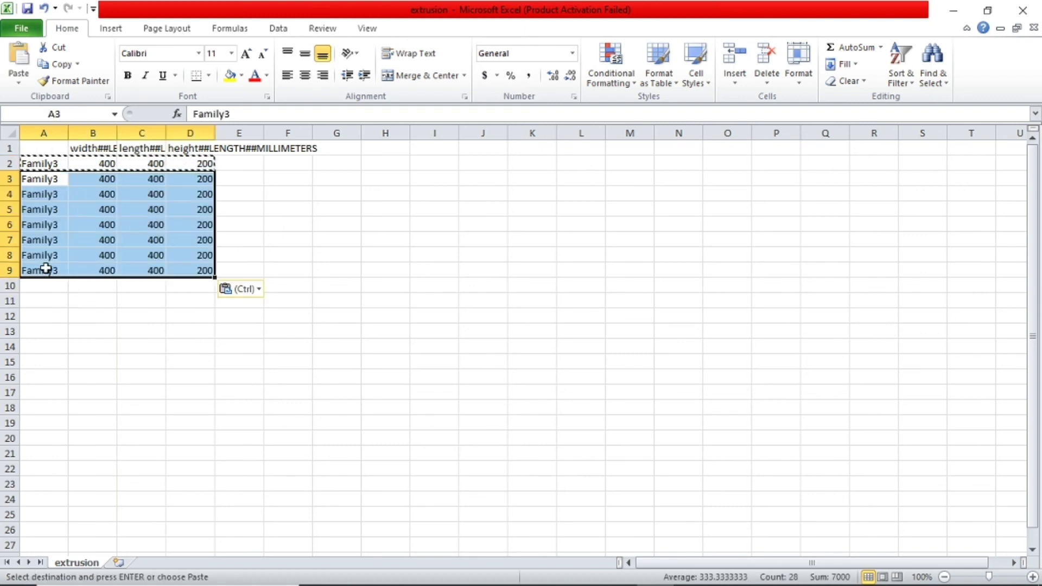
Step: Rename the type in A3 as Family4 and fill the series down to Family10 in A9
left_click(60, 185)
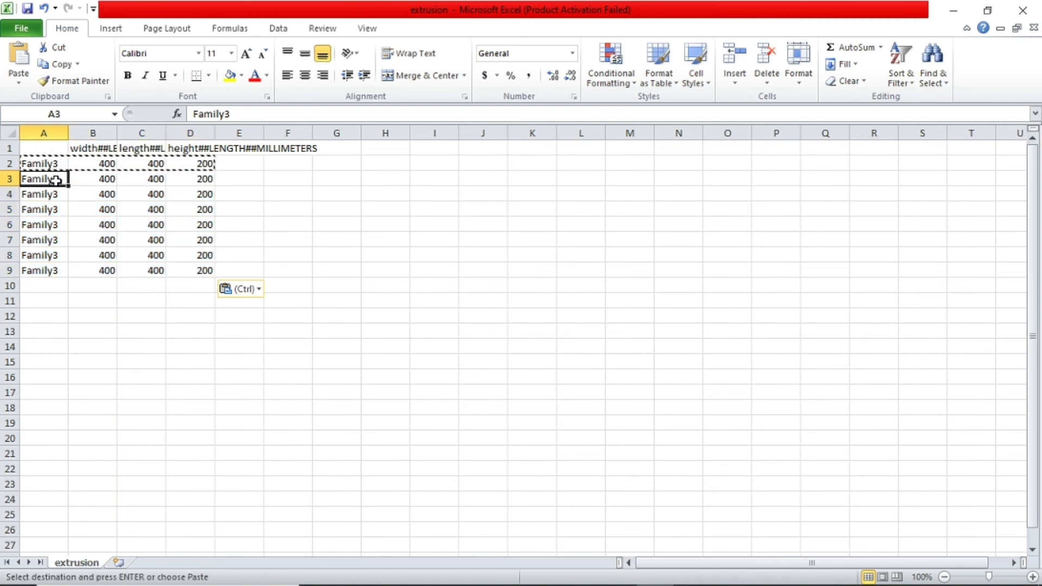
double_click(59, 181)
left_click_drag(53, 179, 60, 179)
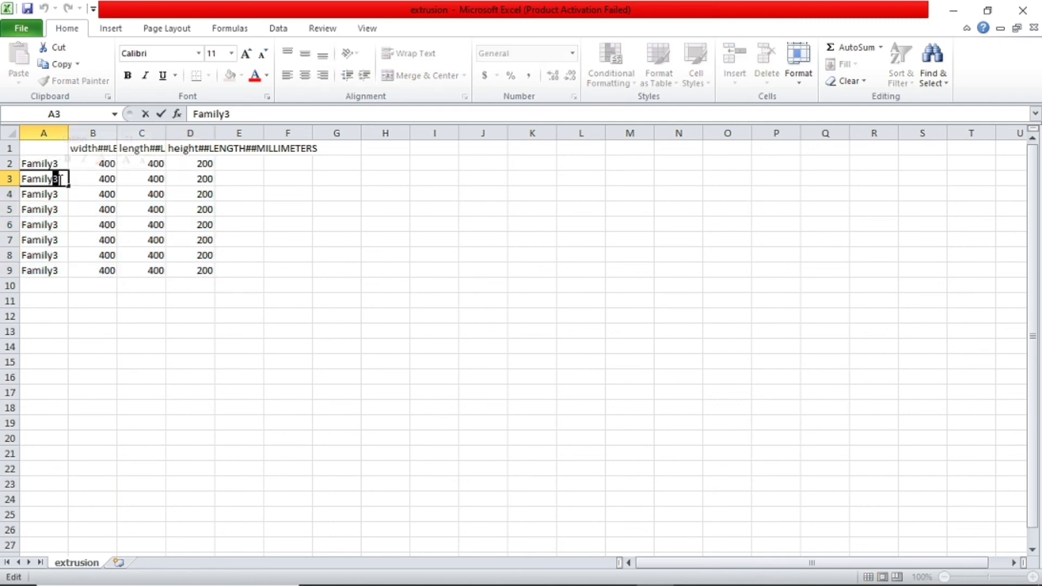
type("4")
key("ctrl+Return")
left_click_drag(68, 186, 75, 277)
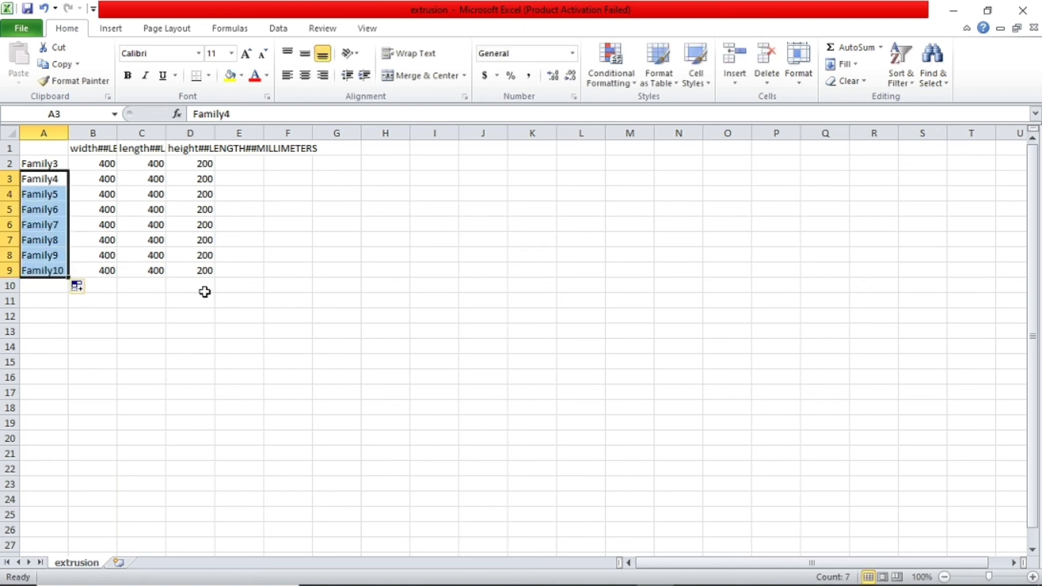
Step: Set the widths of Family4, Family5 and Family6 in B3:B5 to 450, 500 and 600
left_click(106, 178)
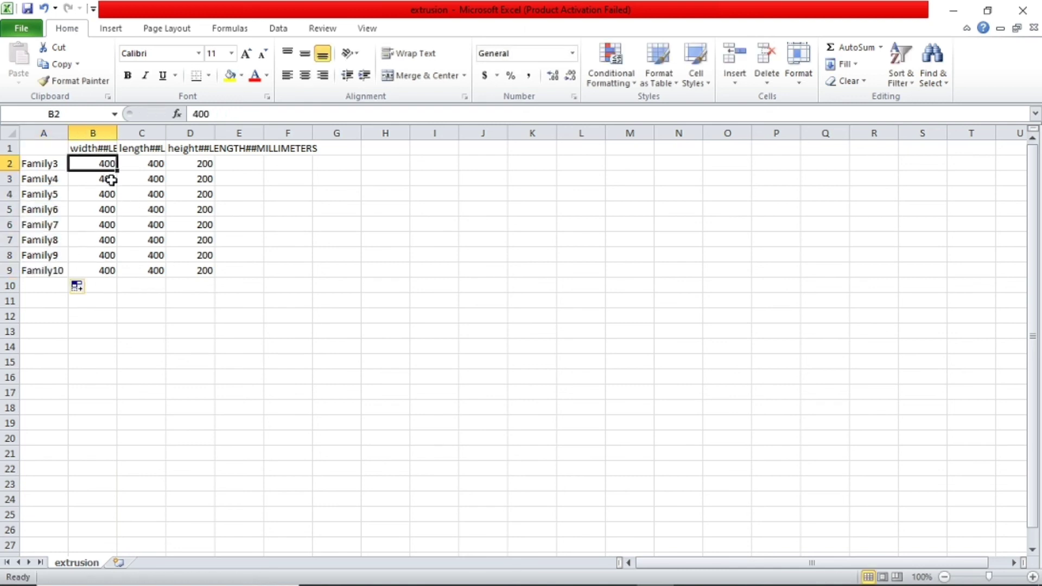
type("450")
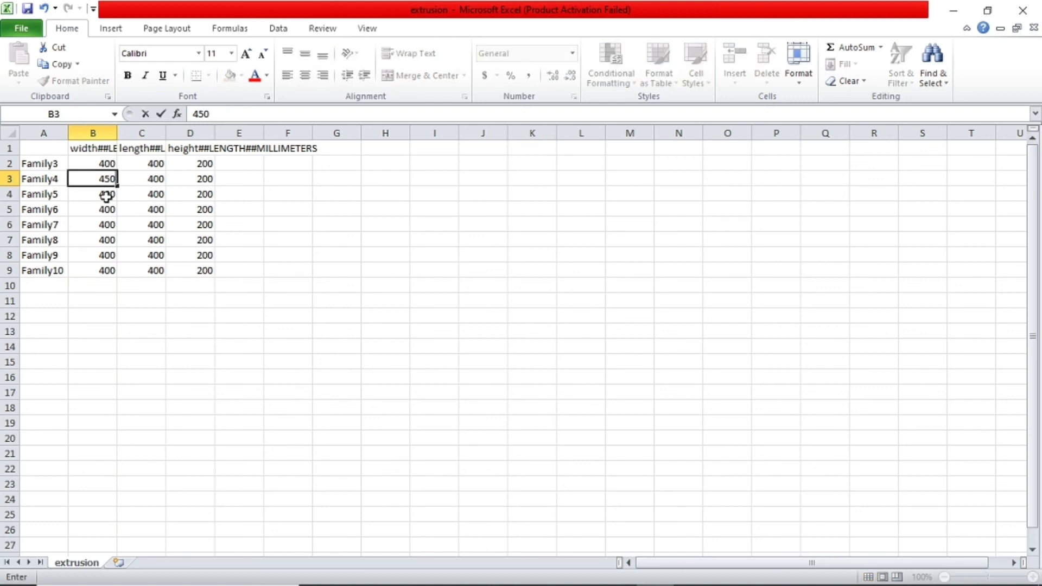
key("Return")
type("500")
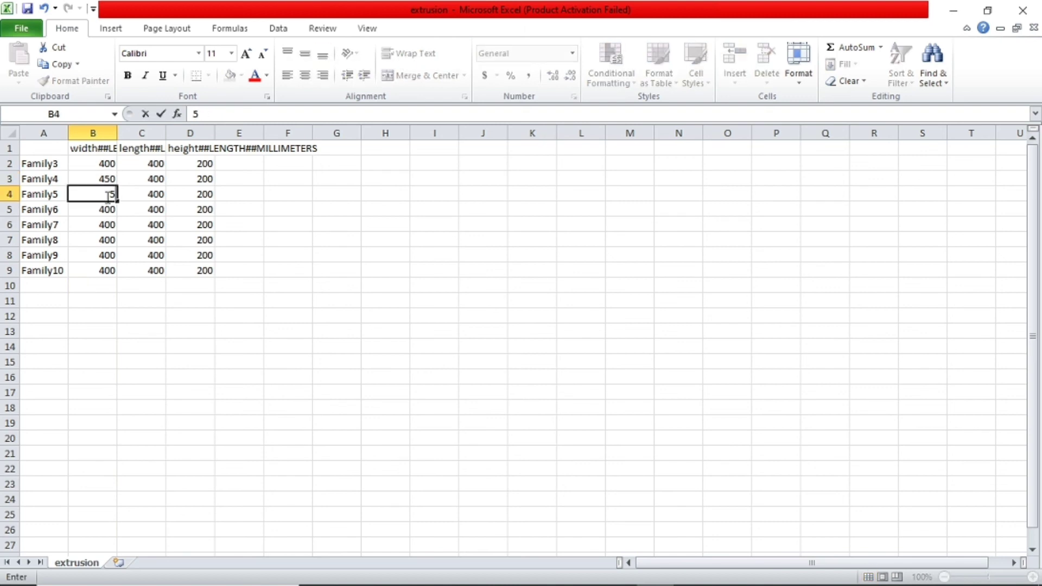
left_click(110, 218)
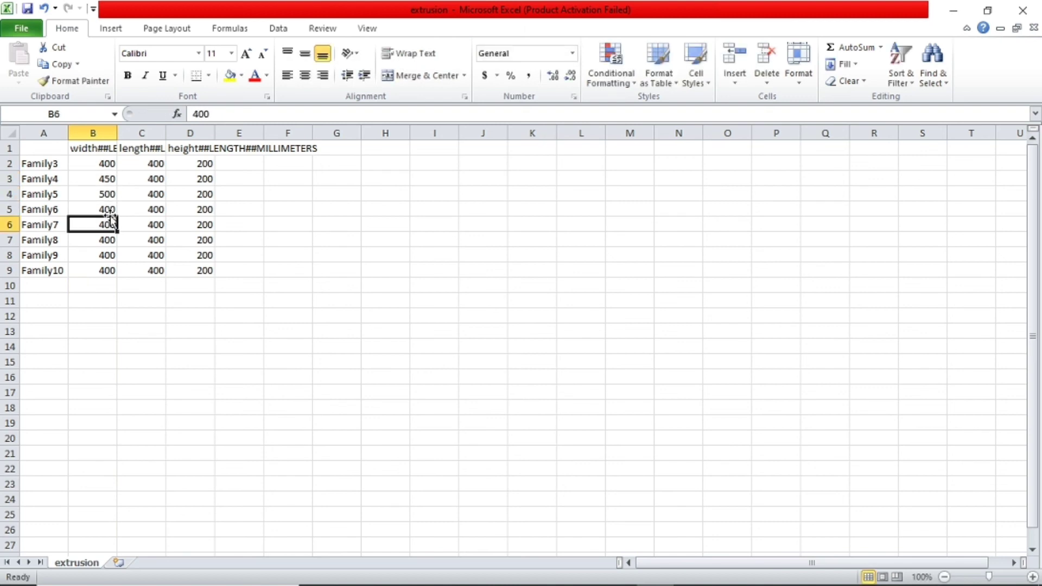
left_click(103, 208)
type("600")
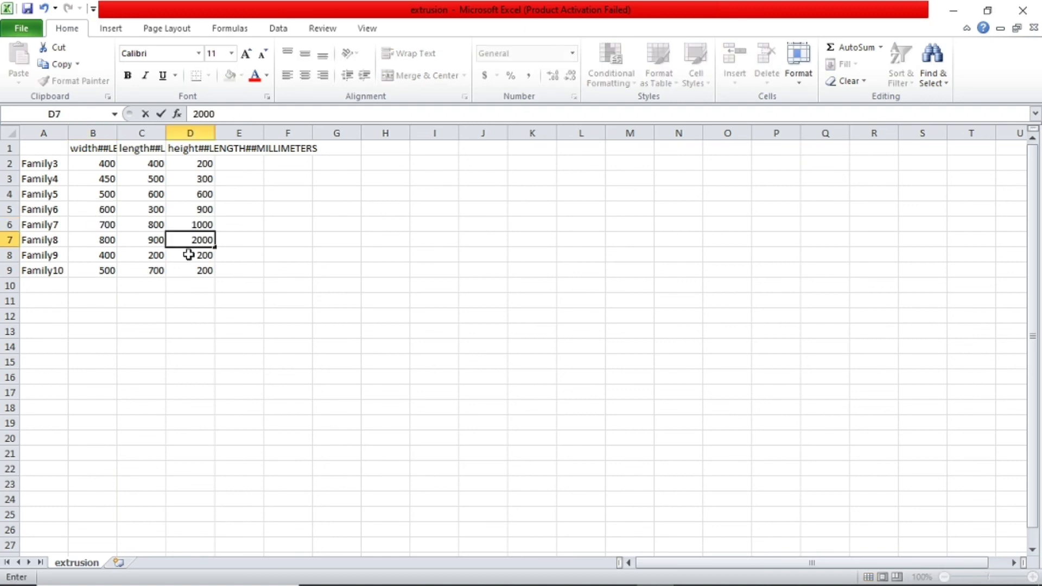
Step: Set the heights of Family9 and Family10 in D8:D9 to 3000 and 4000
left_click(188, 254)
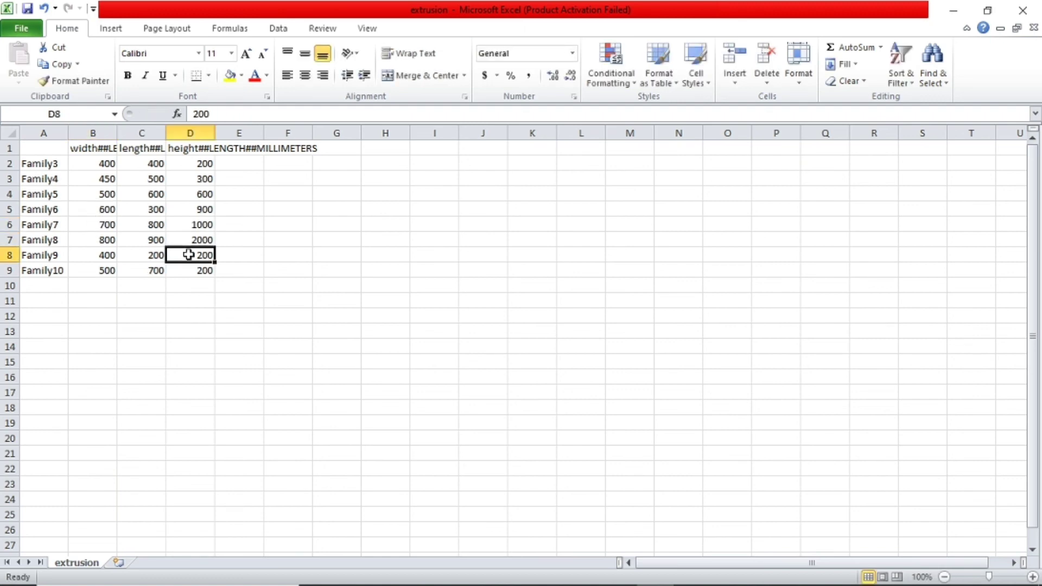
type("3000")
left_click(175, 273)
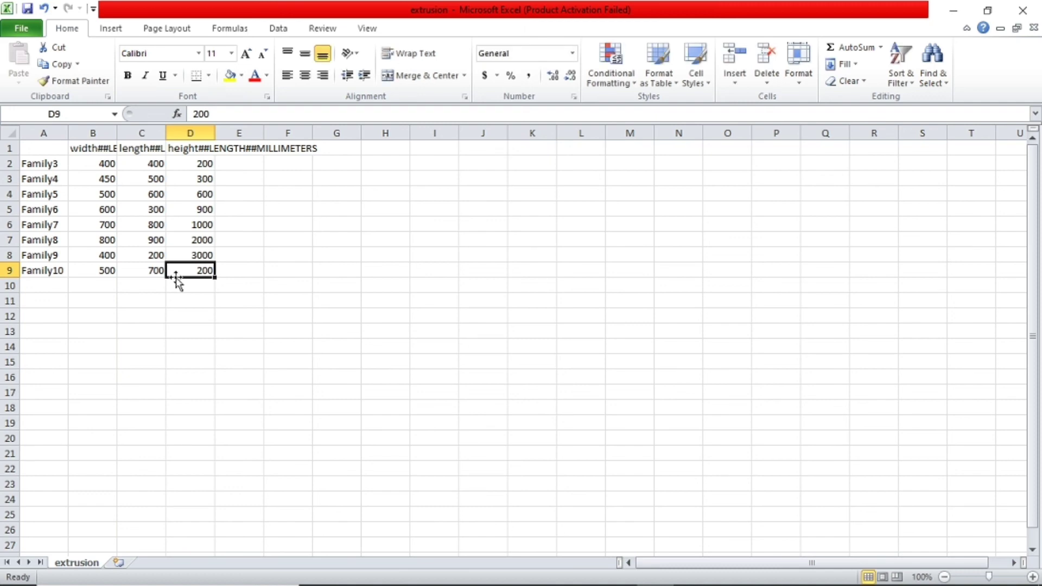
type("4000")
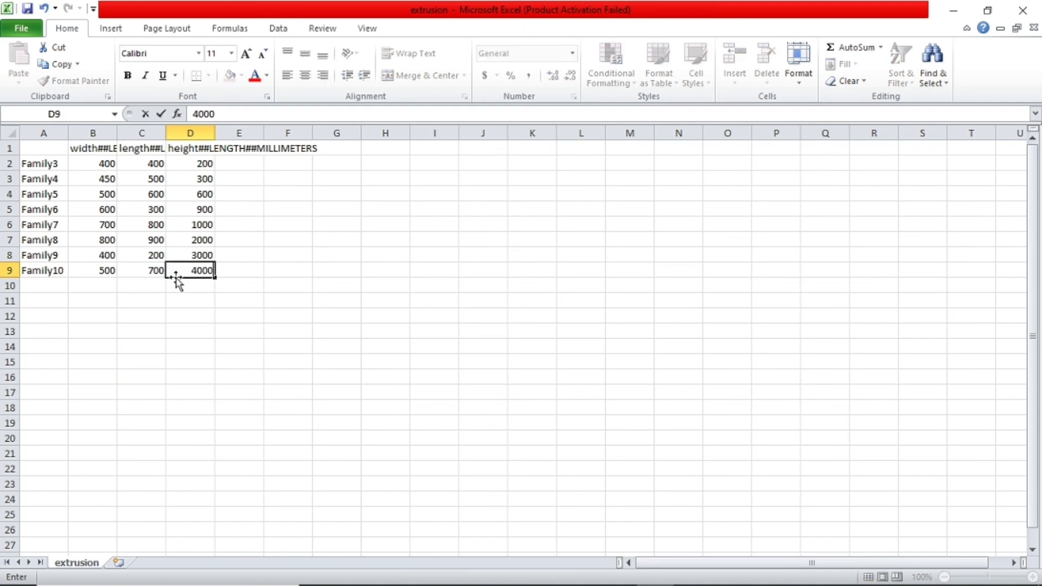
Step: Save the sheet in CSV (Comma delimited) format as extrusion.txt in the project folder, replacing the existing file and keeping the CSV format
left_click(207, 294)
left_click(64, 271)
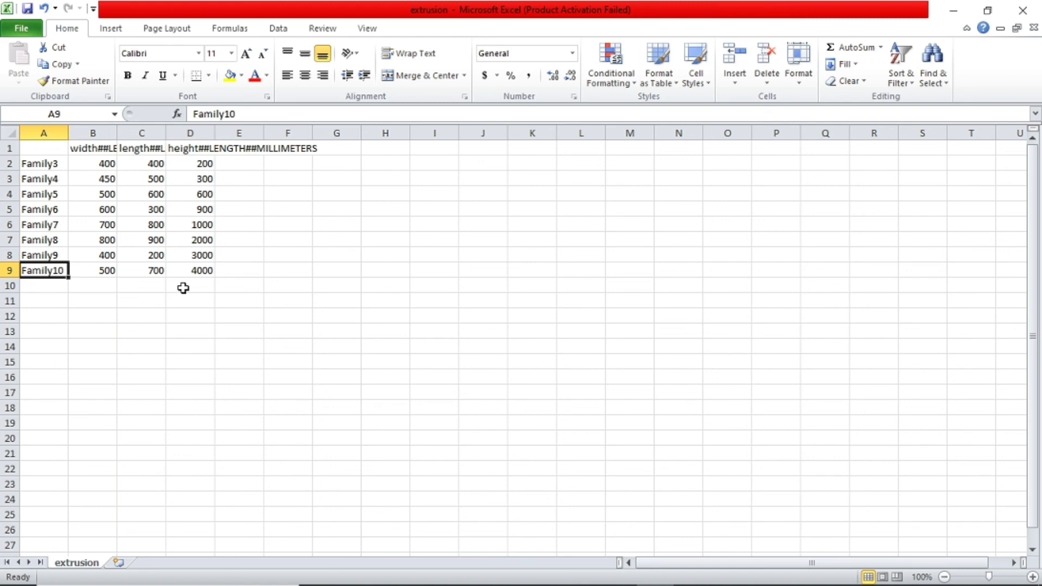
left_click(14, 31)
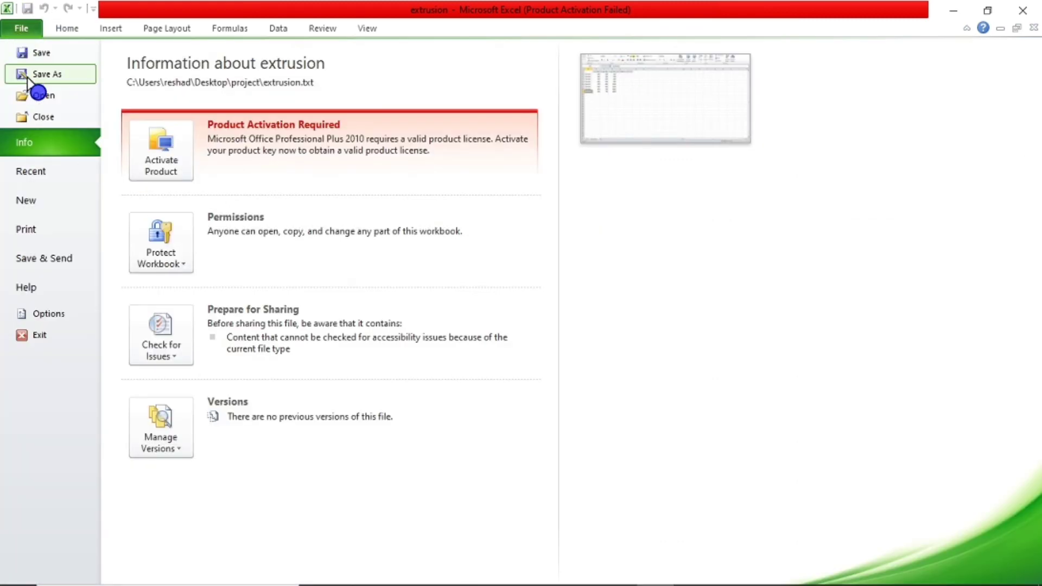
left_click(27, 77)
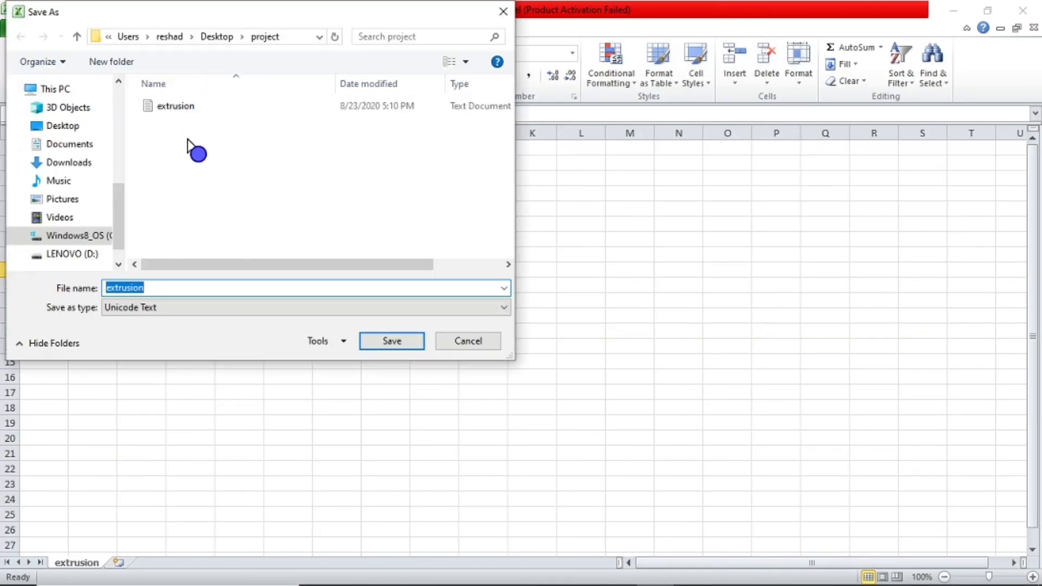
left_click(187, 308)
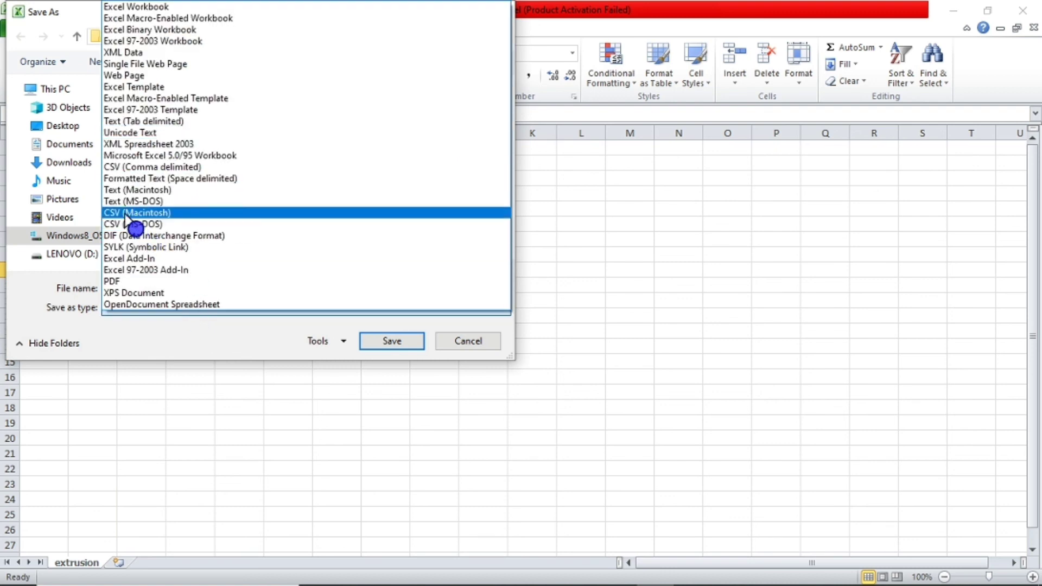
left_click(129, 168)
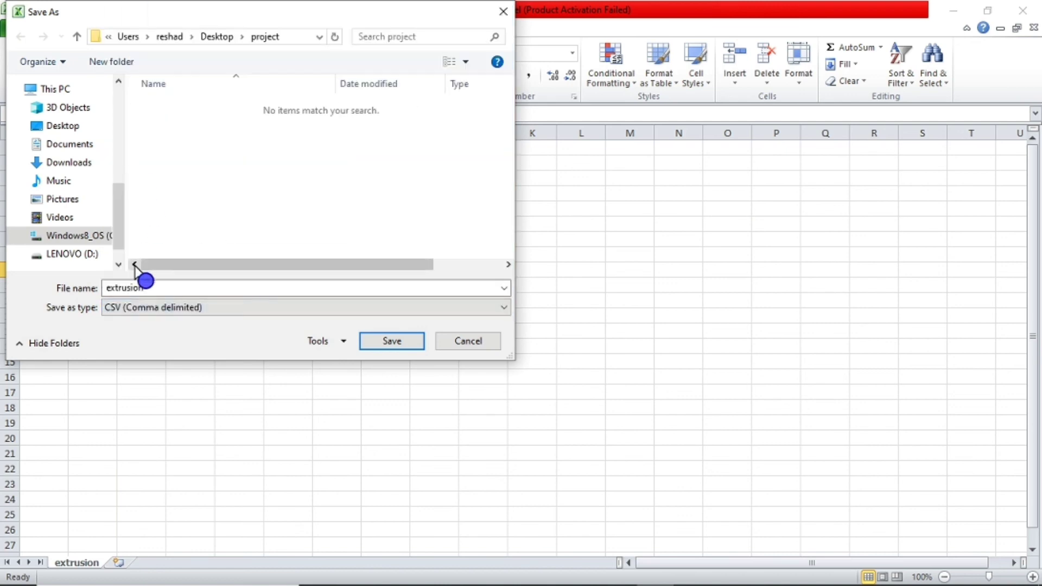
double_click(155, 288)
left_click(155, 288)
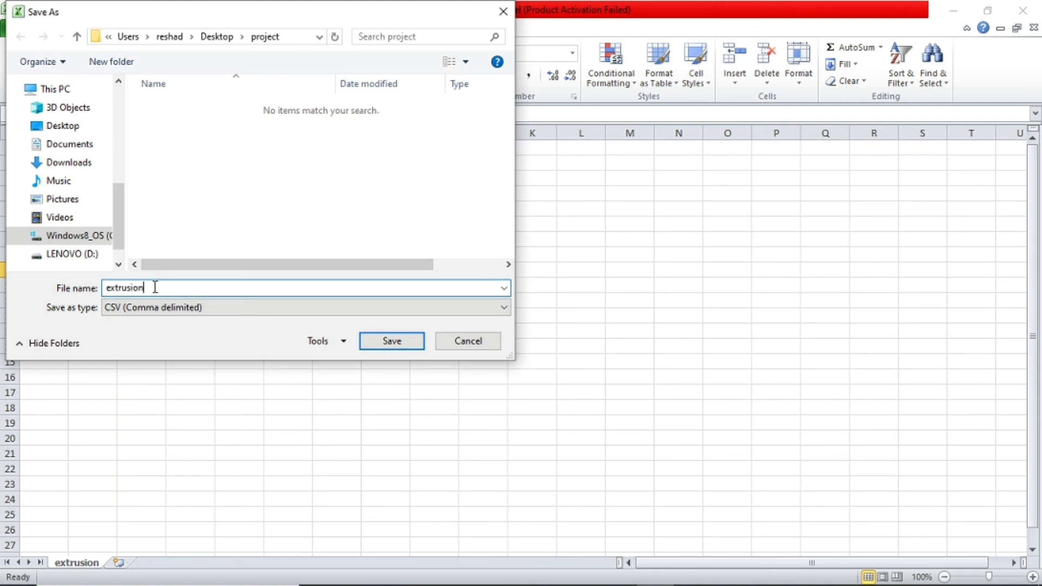
type(".txt")
left_click(402, 348)
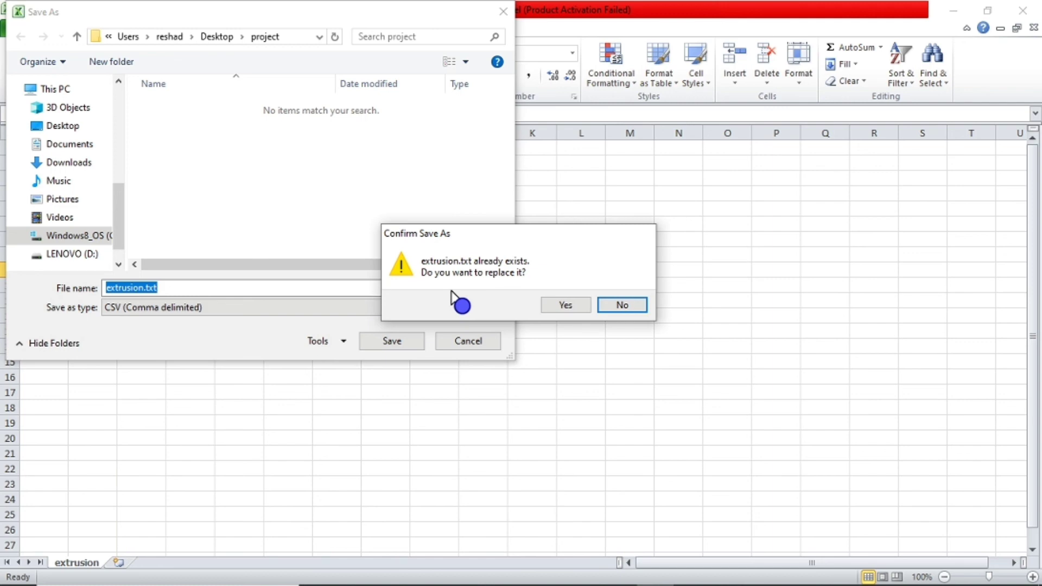
left_click(580, 307)
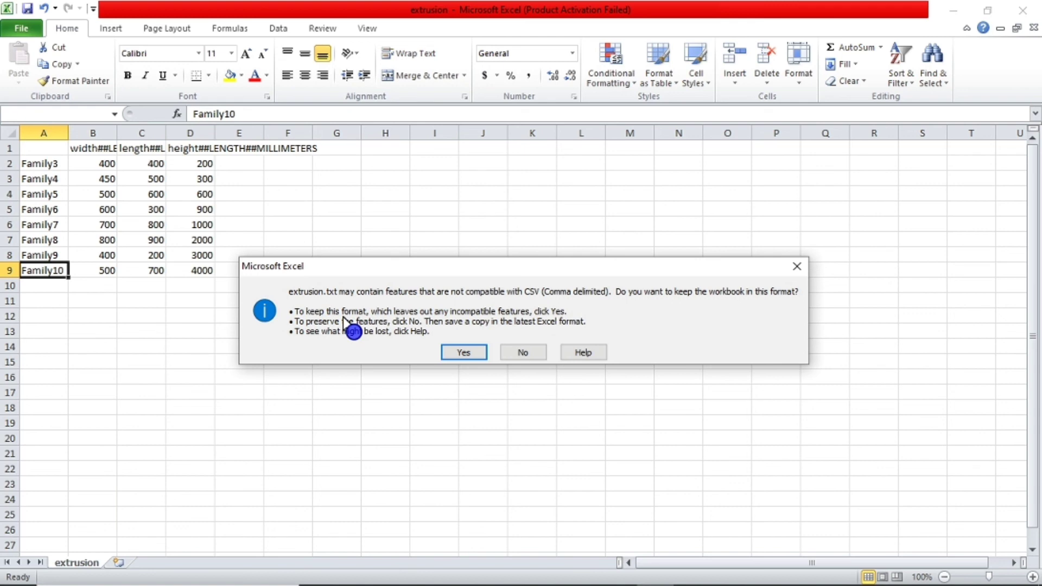
left_click(463, 352)
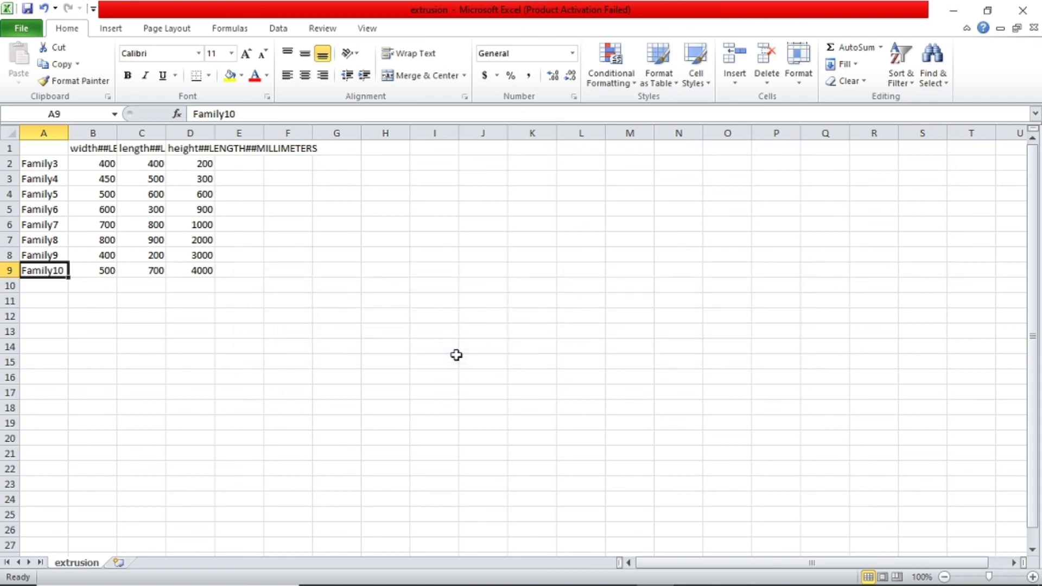
Step: Close the extrusion workbook without saving again and switch to the family in Revit
left_click(1023, 11)
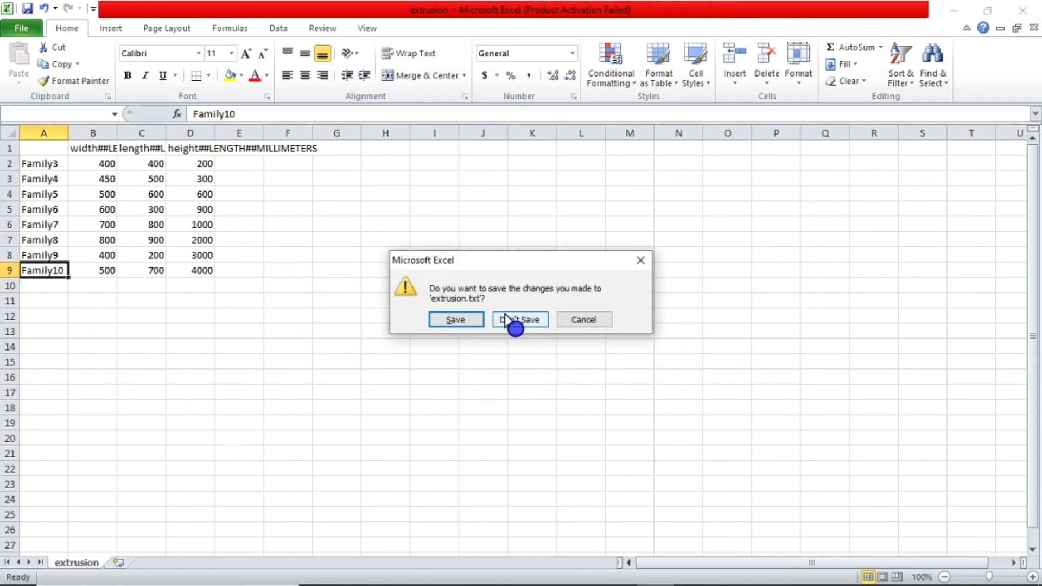
left_click(510, 319)
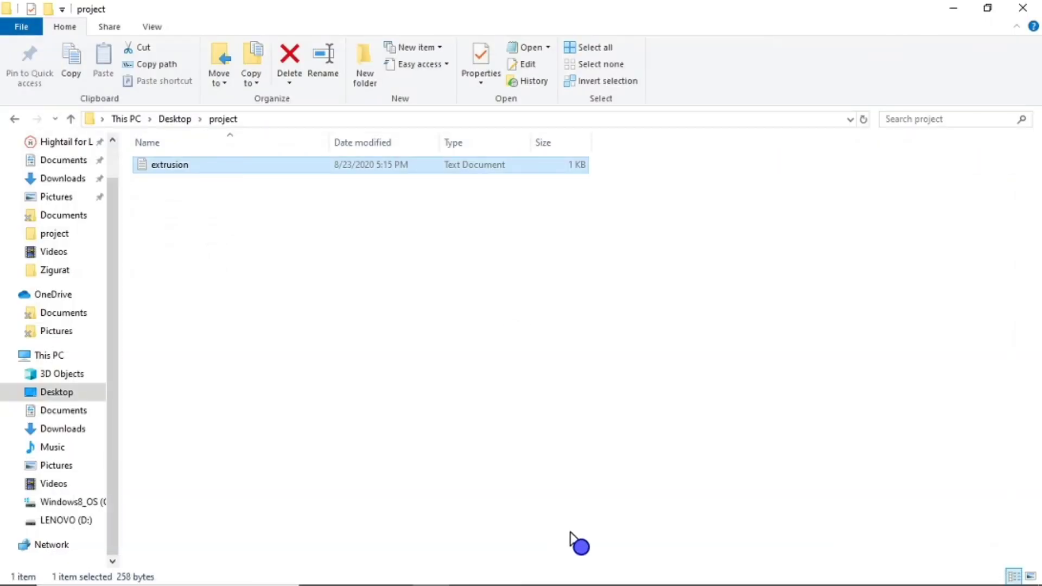
left_click(580, 574)
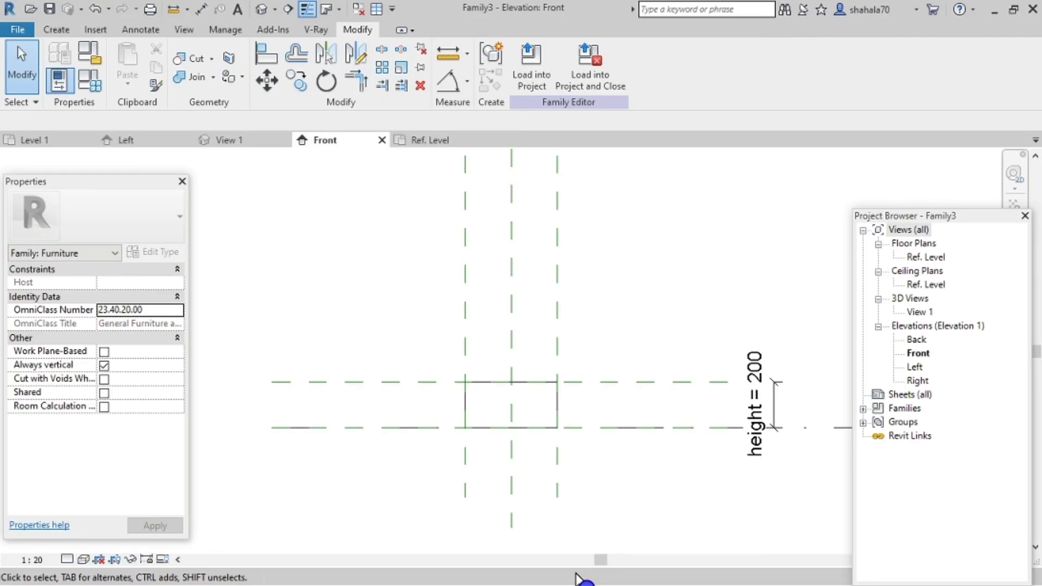
Step: Save the furniture family in the project folder under the file name extrusion, without the .txt ending
scroll(526, 486, "up", 3)
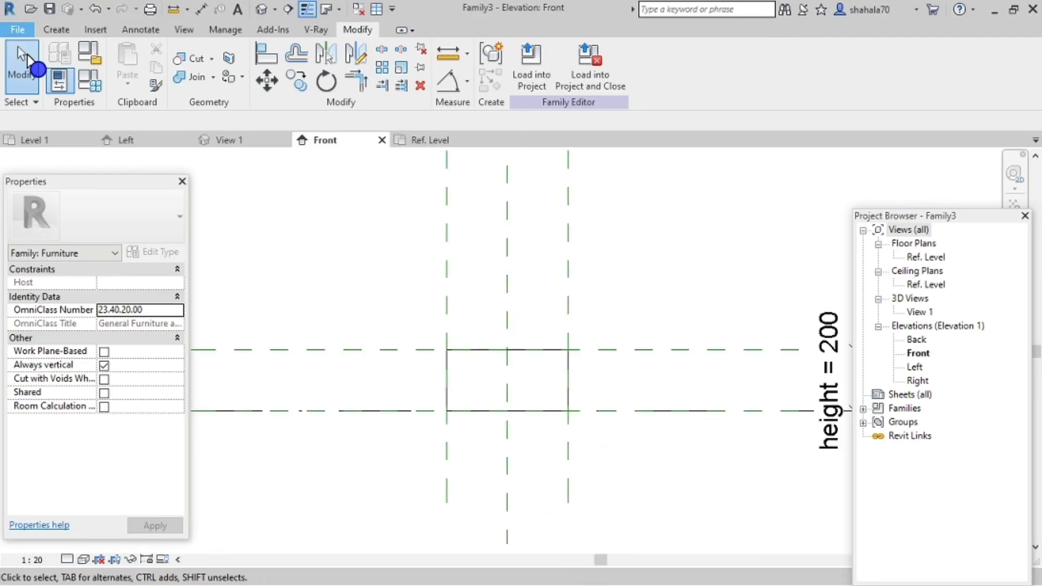
left_click(17, 29)
mouse_move(63, 208)
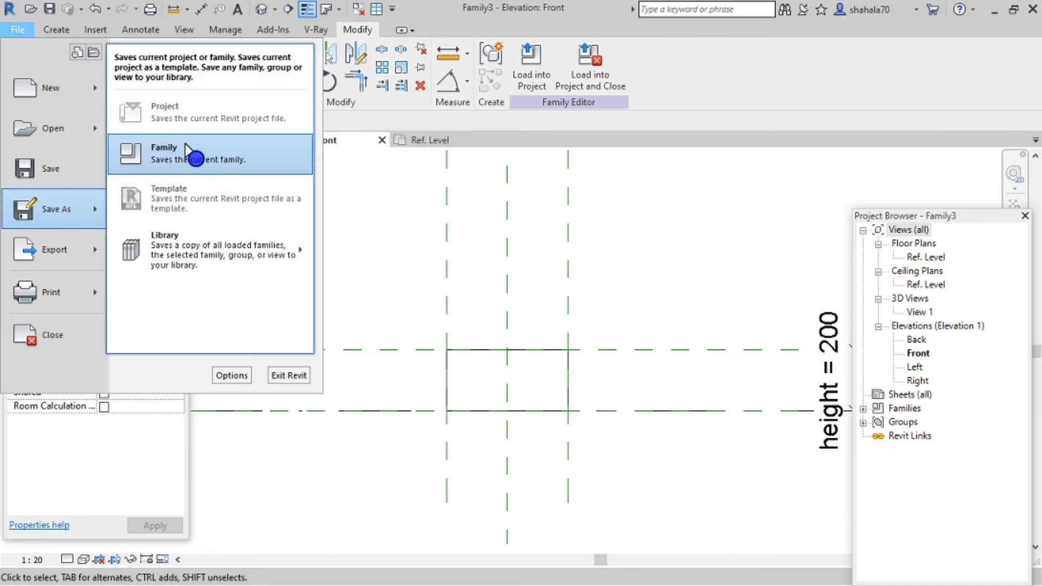
left_click(186, 148)
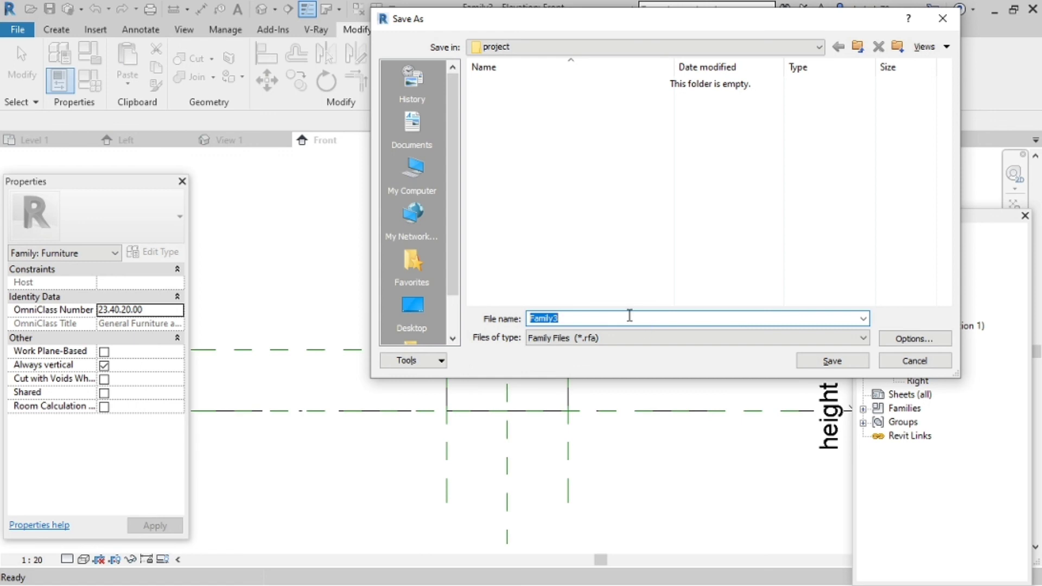
type("etrus")
key("BackSpace")
key("BackSpace")
key("BackSpace")
key("BackSpace")
key("BackSpace")
key("BackSpace")
key("BackSpace")
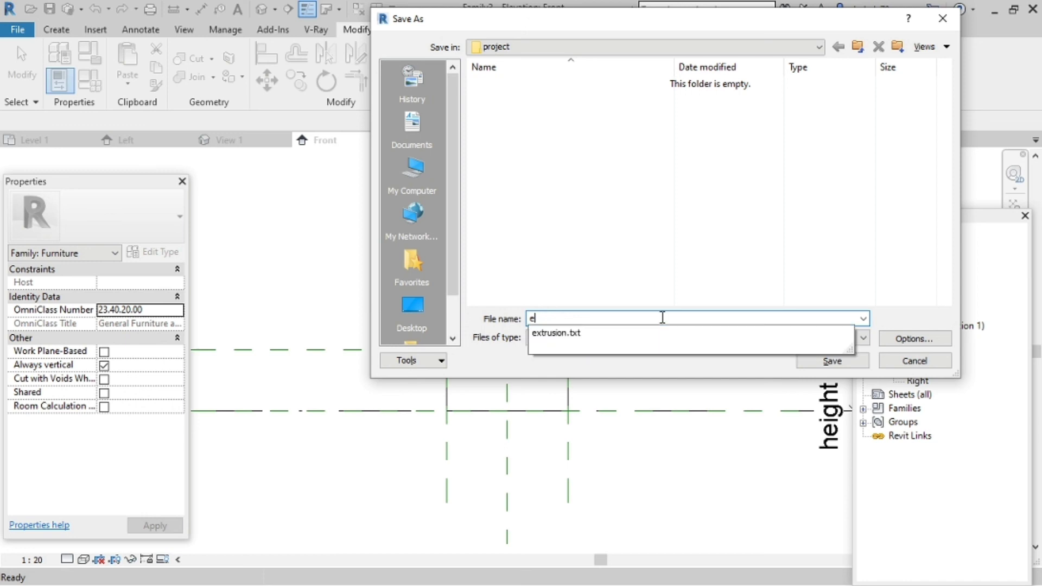
type("xtrusion")
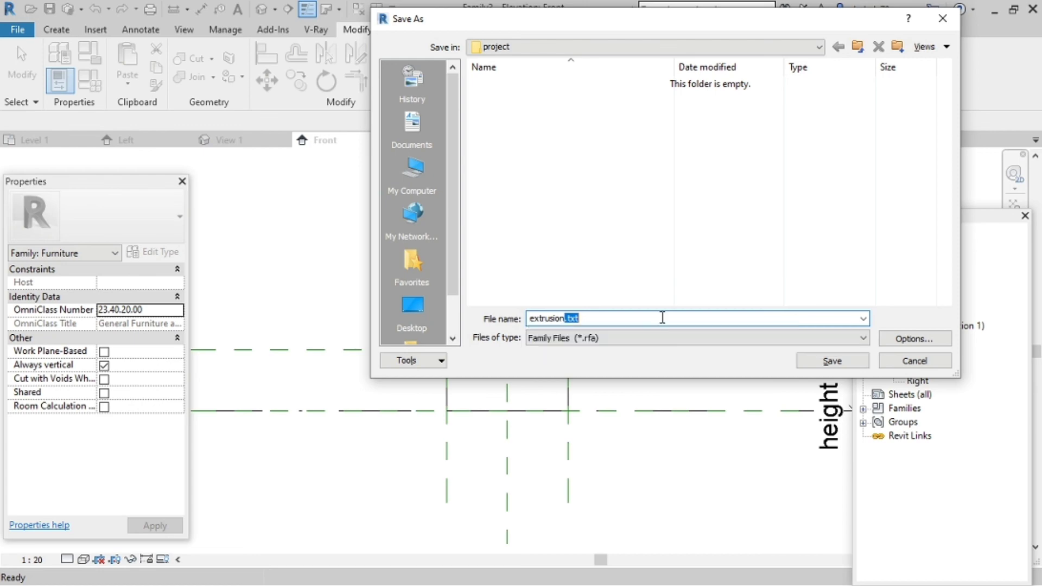
key("Delete")
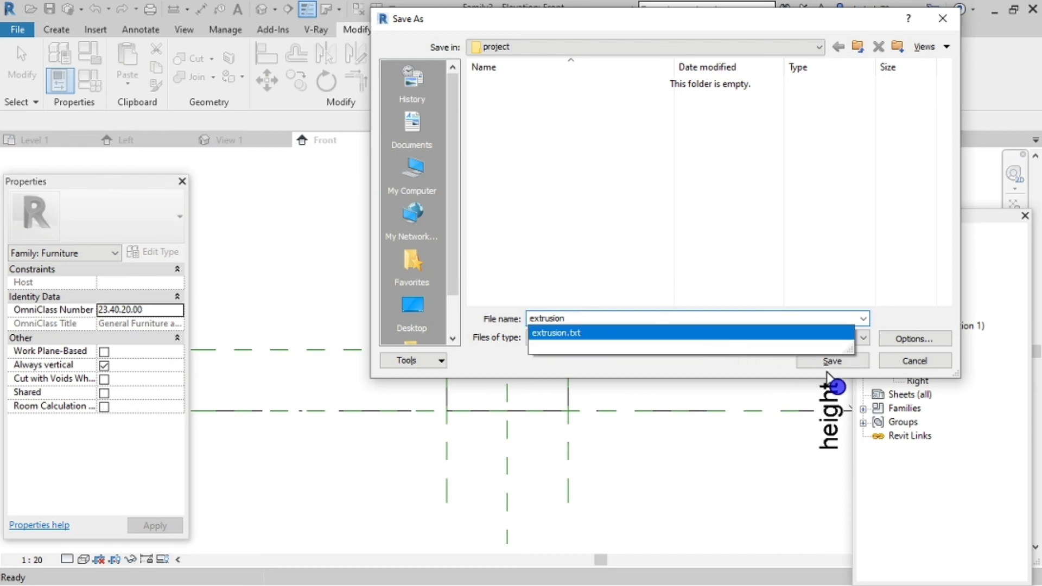
left_click(783, 279)
left_click(830, 361)
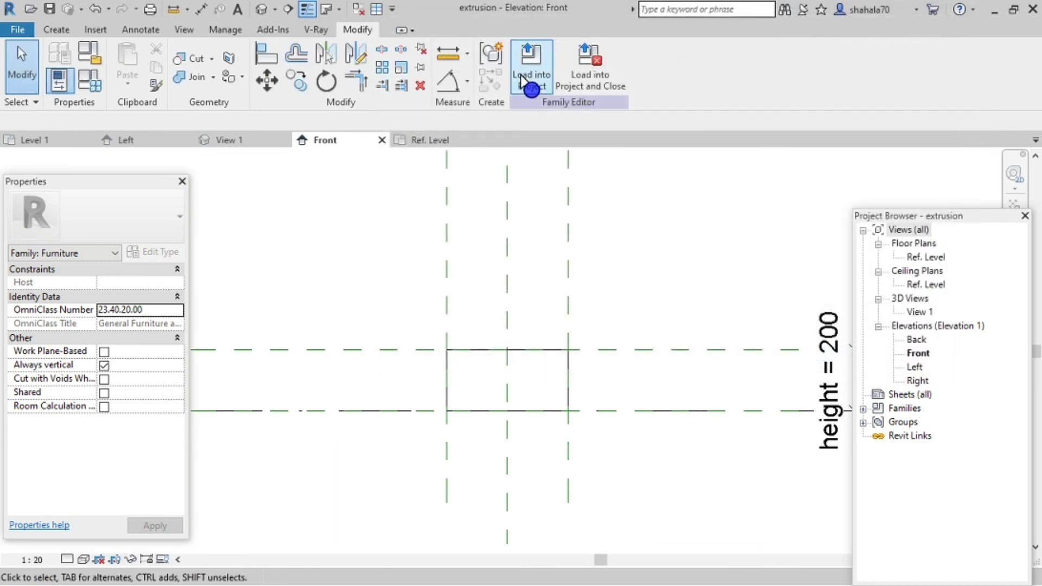
Step: Load the extrusion family into the project and place one instance on Level 1
left_click(529, 79)
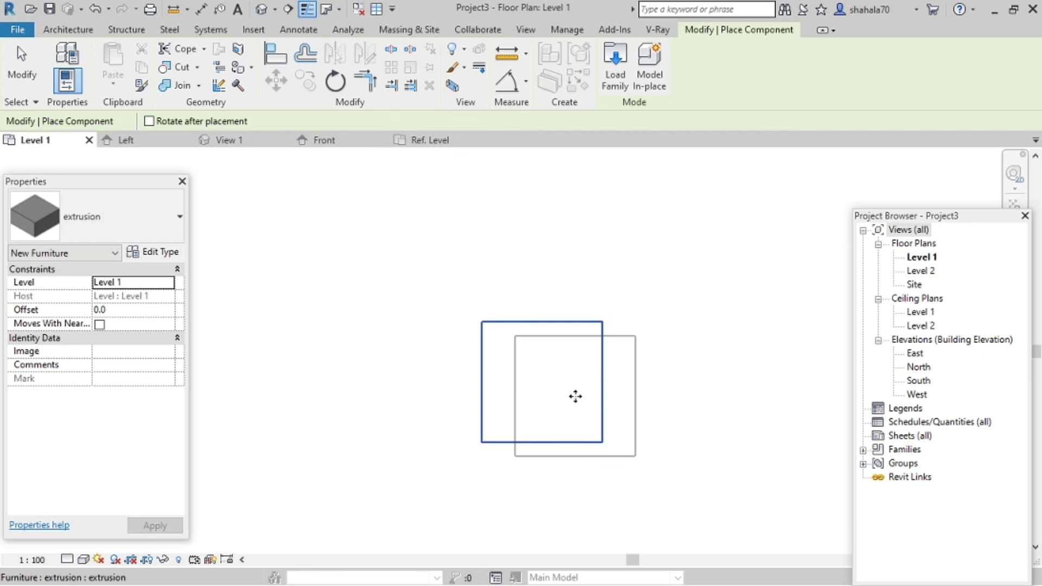
left_click(873, 383)
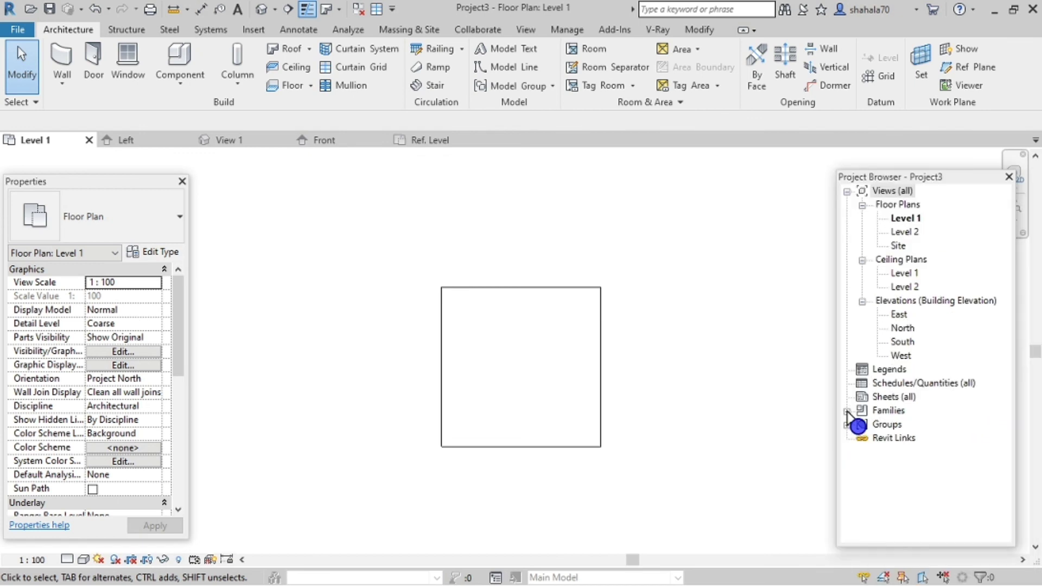
Step: Reload the extrusion furniture family from extrusion.rfa in the project folder, dismissing the save reminder
left_click(847, 411)
left_click(862, 410)
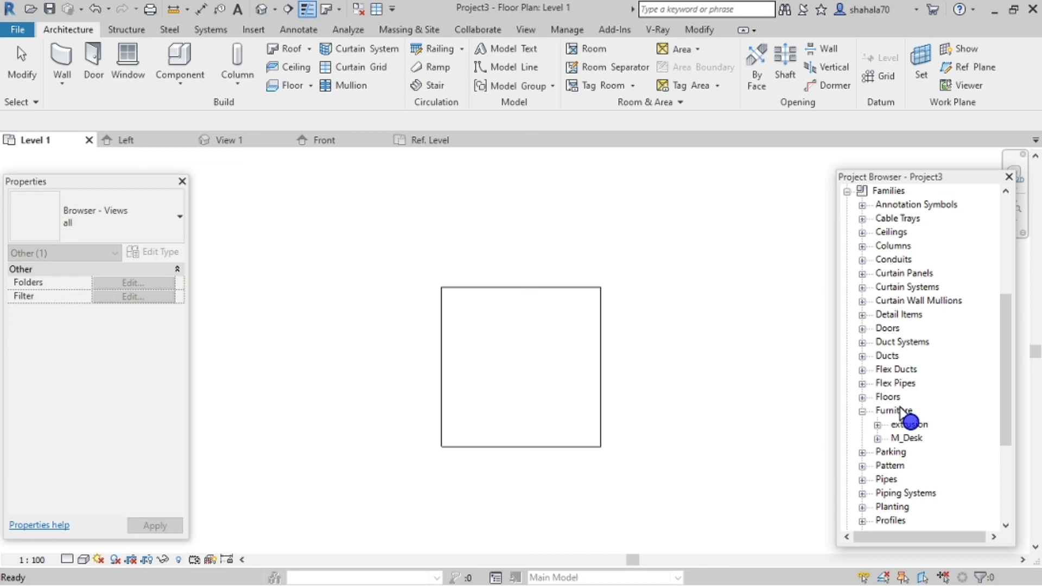
right_click(925, 428)
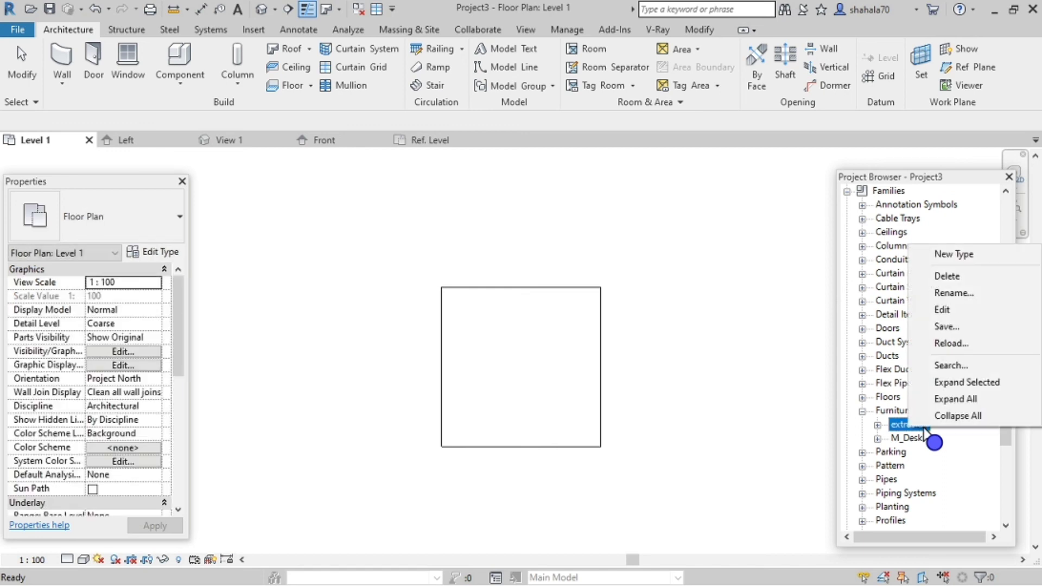
left_click(954, 343)
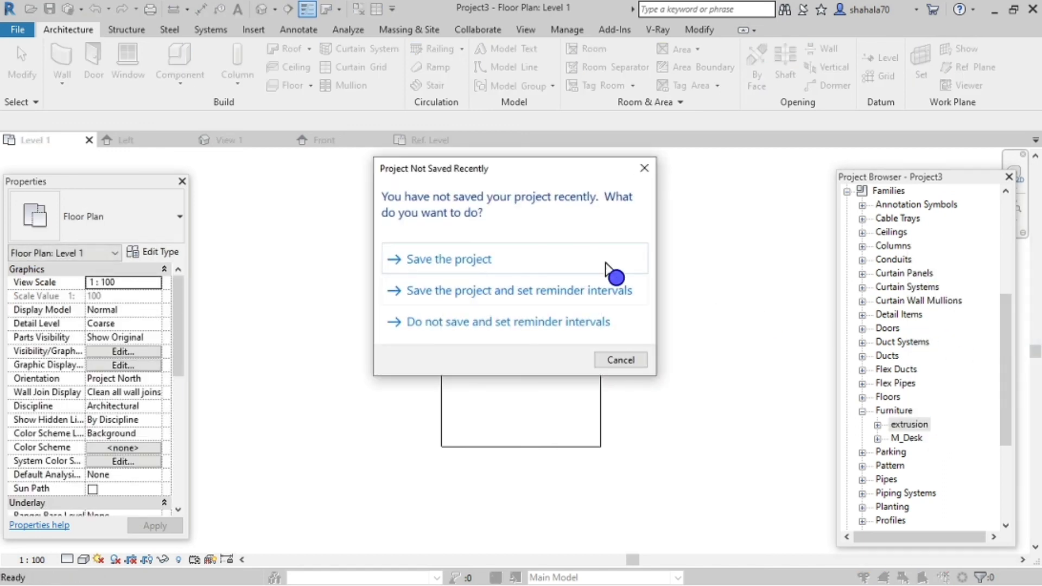
left_click(644, 169)
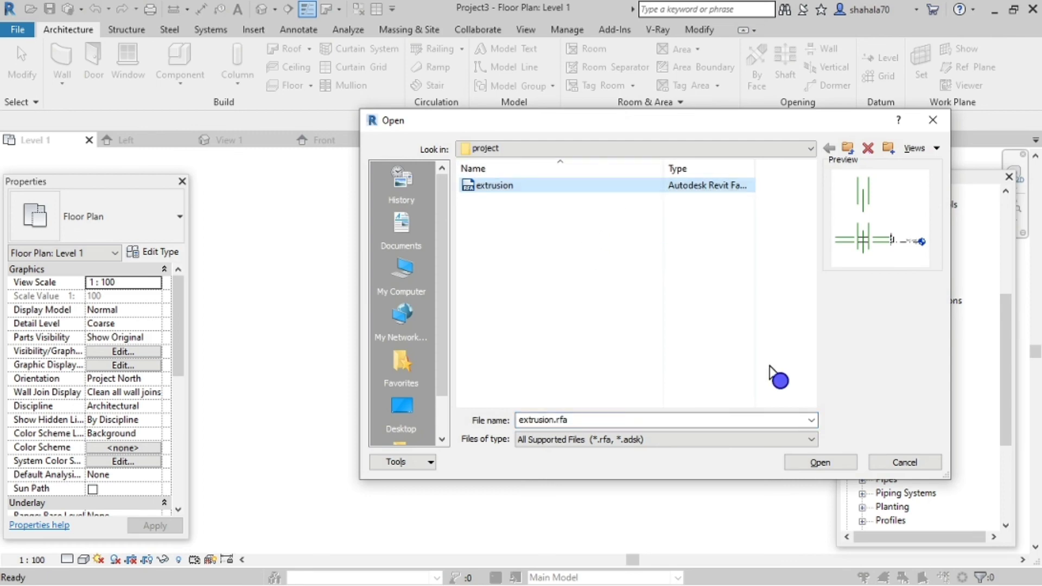
left_click(810, 463)
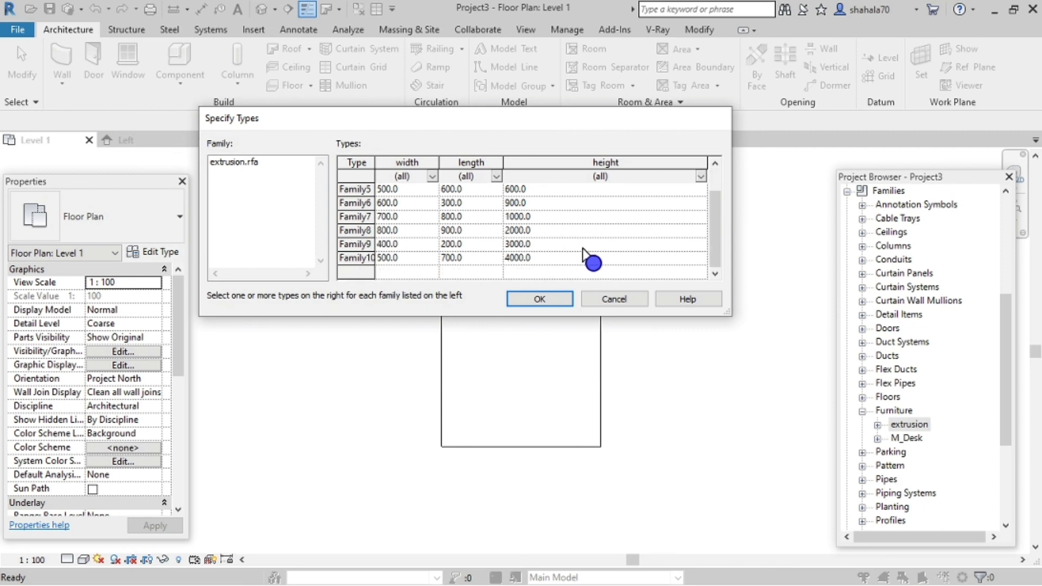
Step: Load the types Family3, Family5, Family8 and Family10 from the extrusion type catalog
left_click(579, 220)
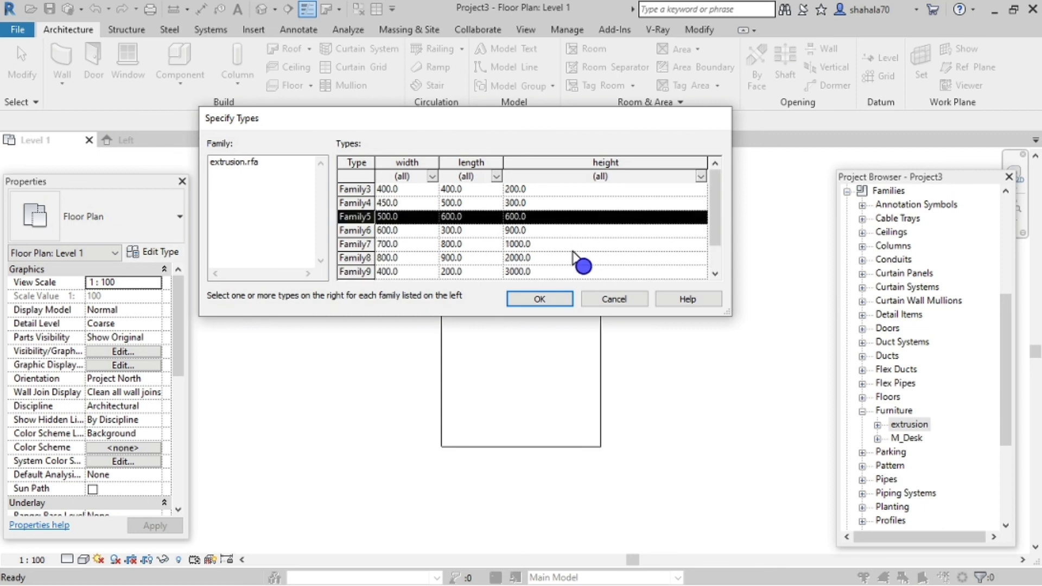
scroll(567, 255, "down", 1)
left_click(568, 258, "ctrl")
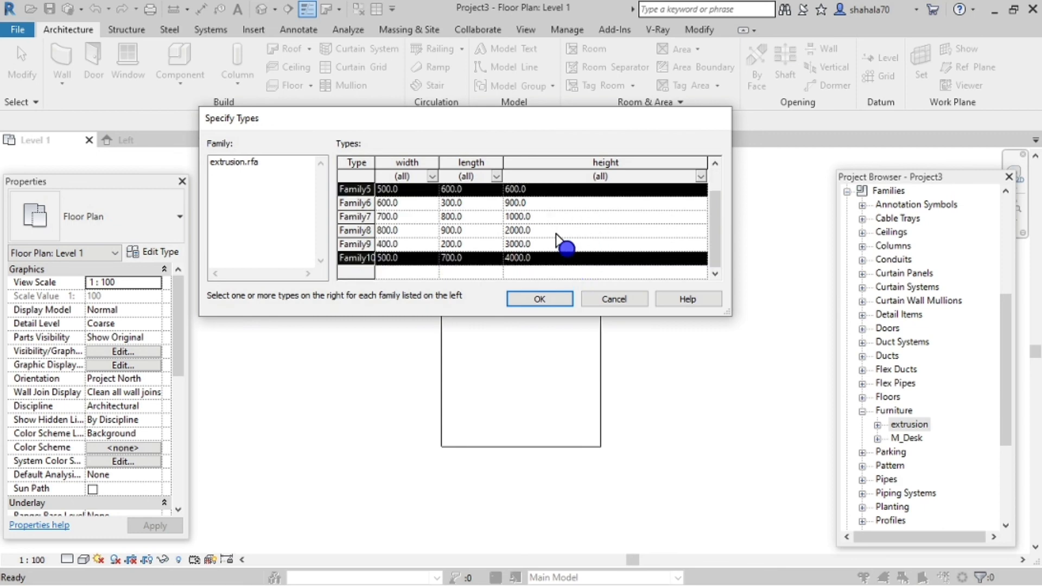
left_click(569, 230, "ctrl")
scroll(569, 233, "up", 1)
scroll(576, 204, "down", 1)
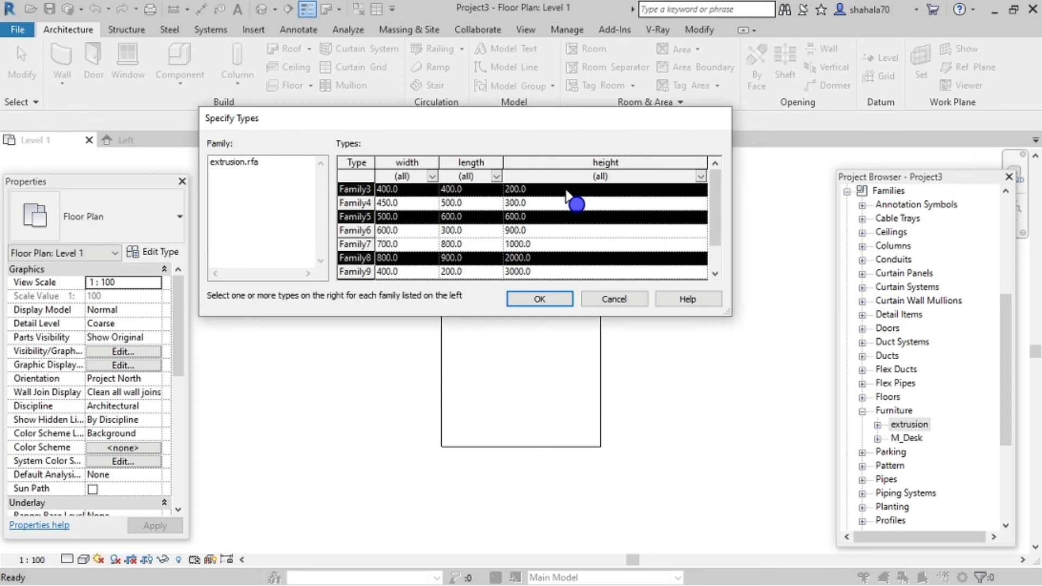
left_click(554, 302)
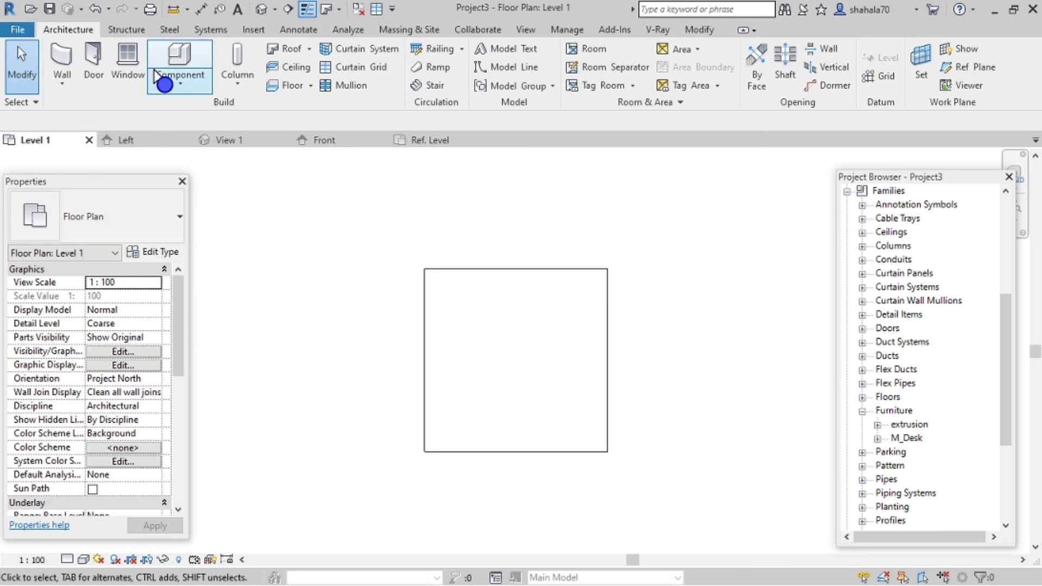
Step: Place one Family8 and one Family10 extrusion component beside and above the existing square on Level 1
left_click(180, 63)
left_click(89, 222)
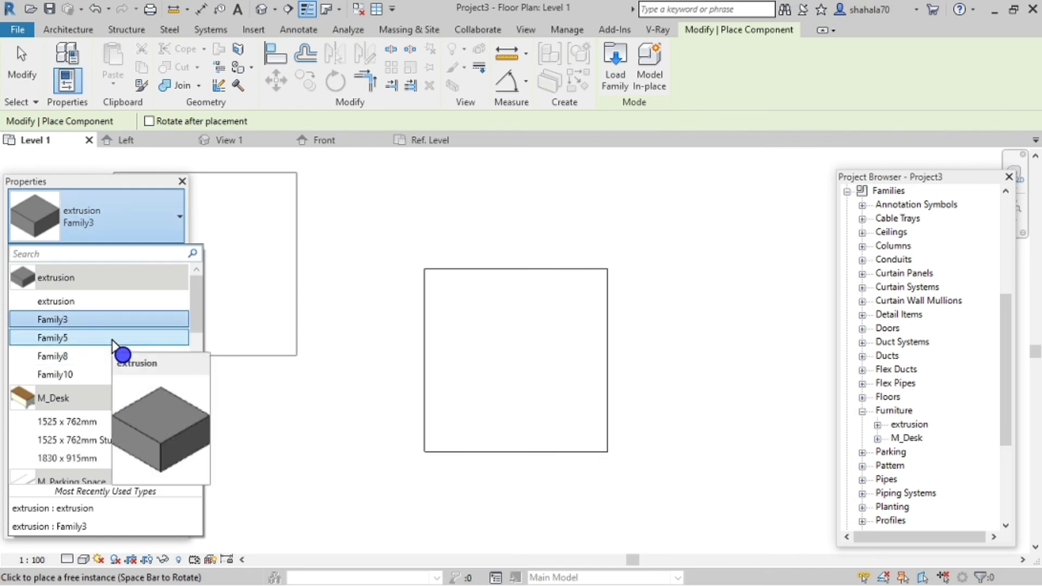
left_click(84, 355)
scroll(355, 297, "down", 5)
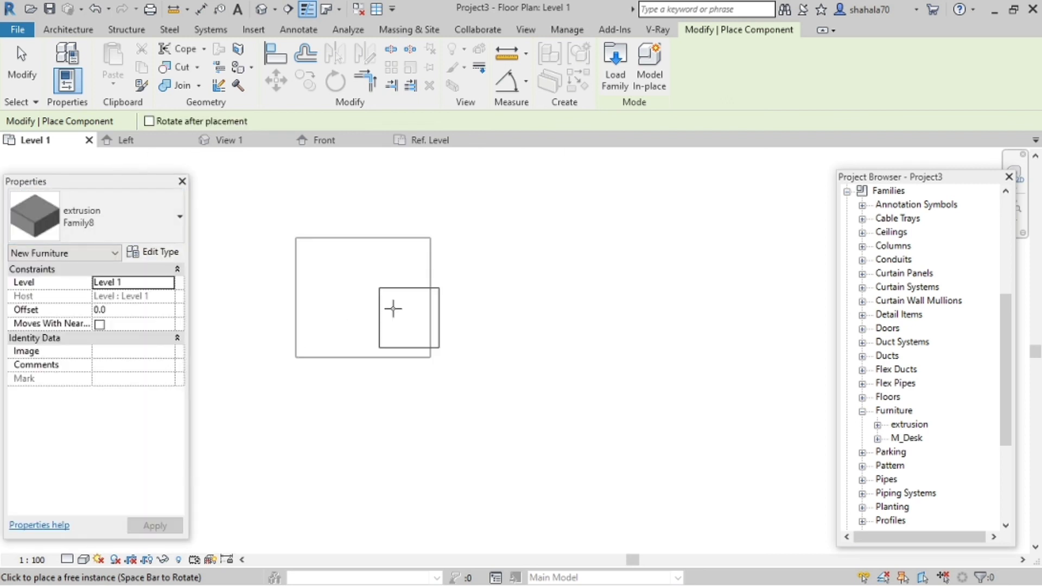
left_click(548, 342)
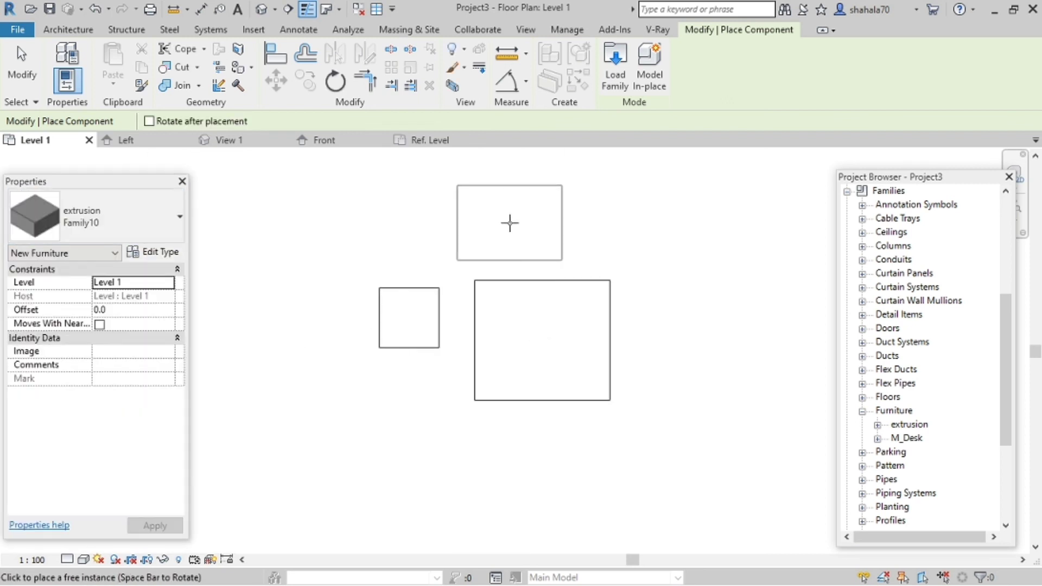
left_click(509, 224)
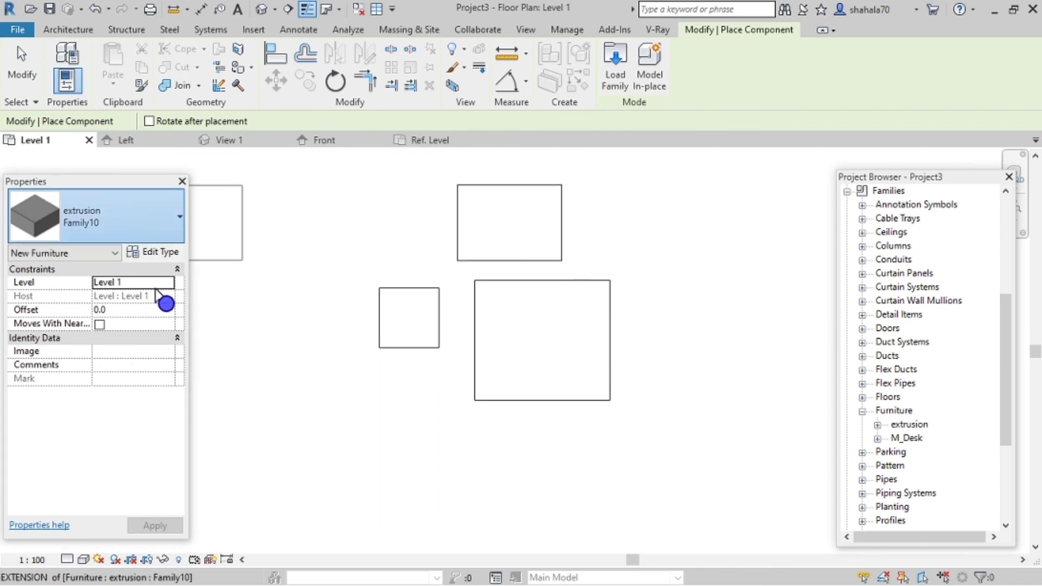
Step: Place two Family5 extrusion components, one below the small square and one level with the Family10 box
left_click(125, 228)
scroll(93, 360, "down", 3)
scroll(91, 352, "up", 3)
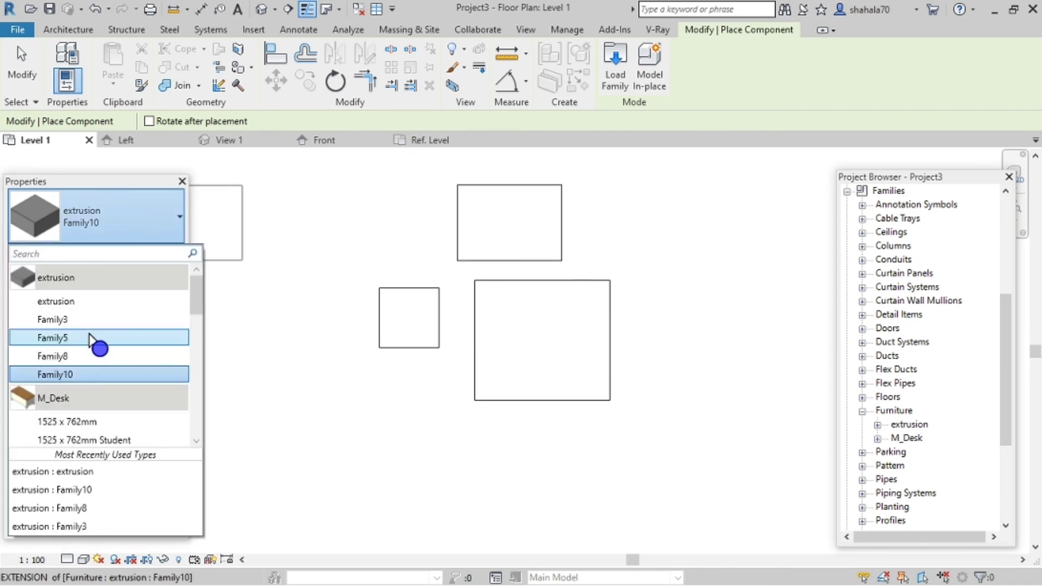
left_click(90, 336)
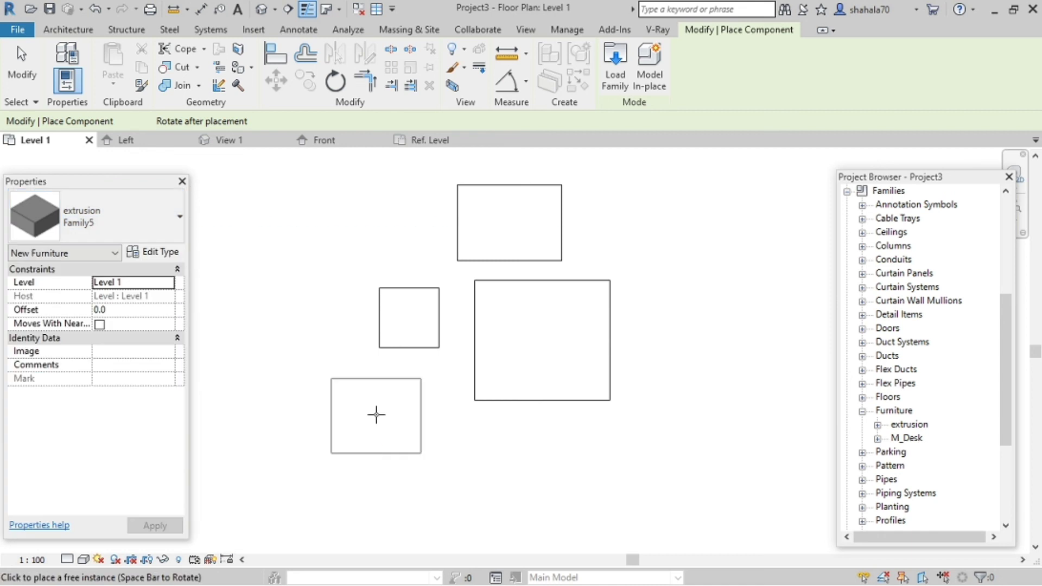
left_click(389, 412)
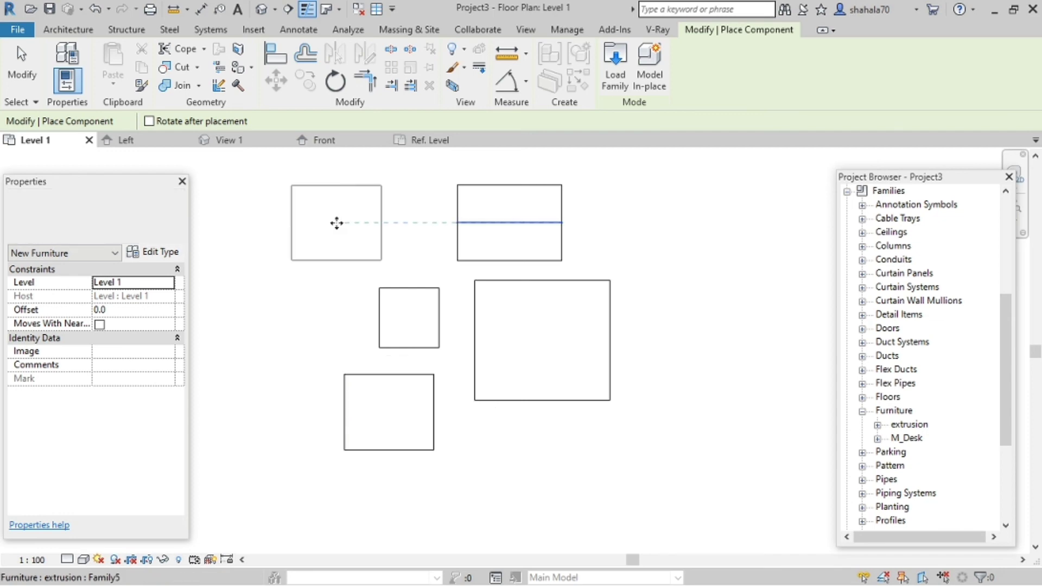
left_click(336, 223)
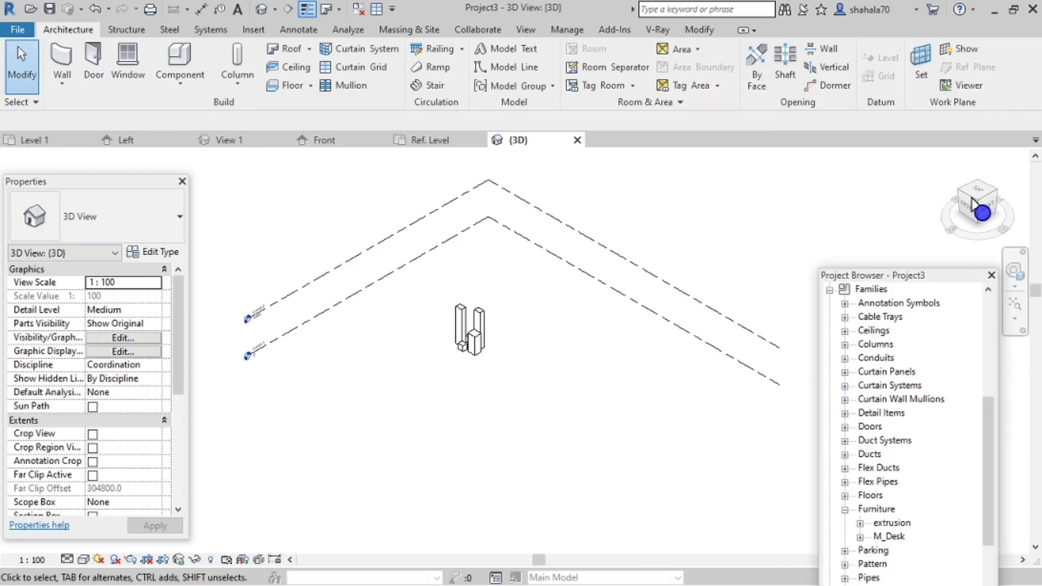
Step: Examine the heights of the placed boxes in the 3D view, from the front and at an angle
left_click(972, 202)
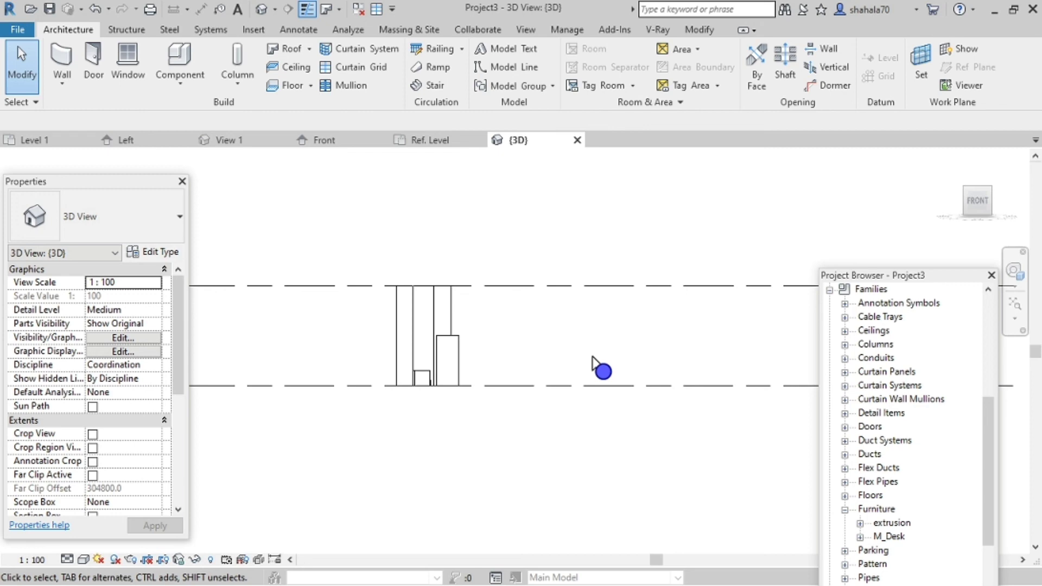
middle_click_drag(593, 362, 320, 288, "shift")
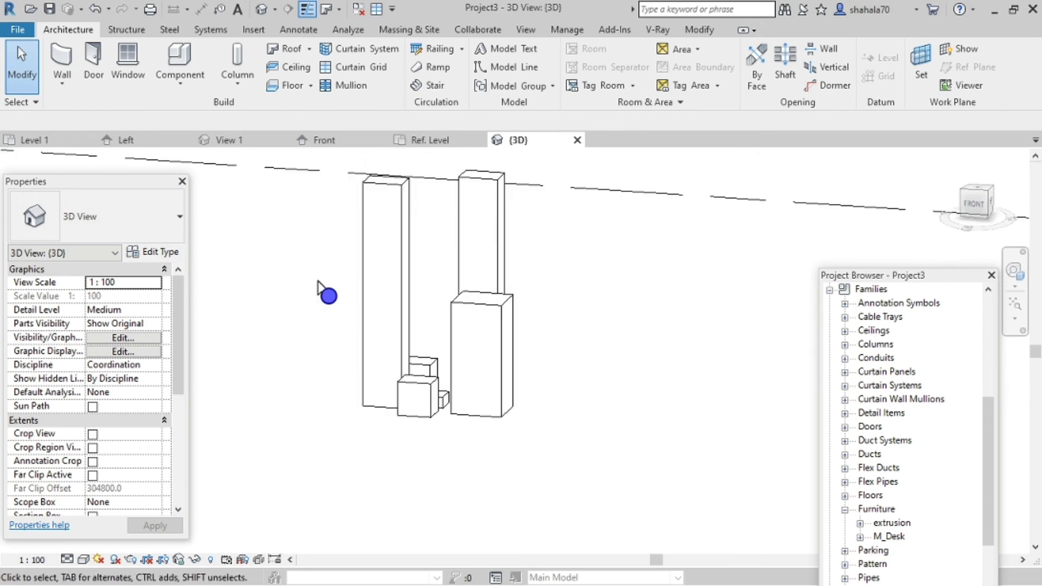